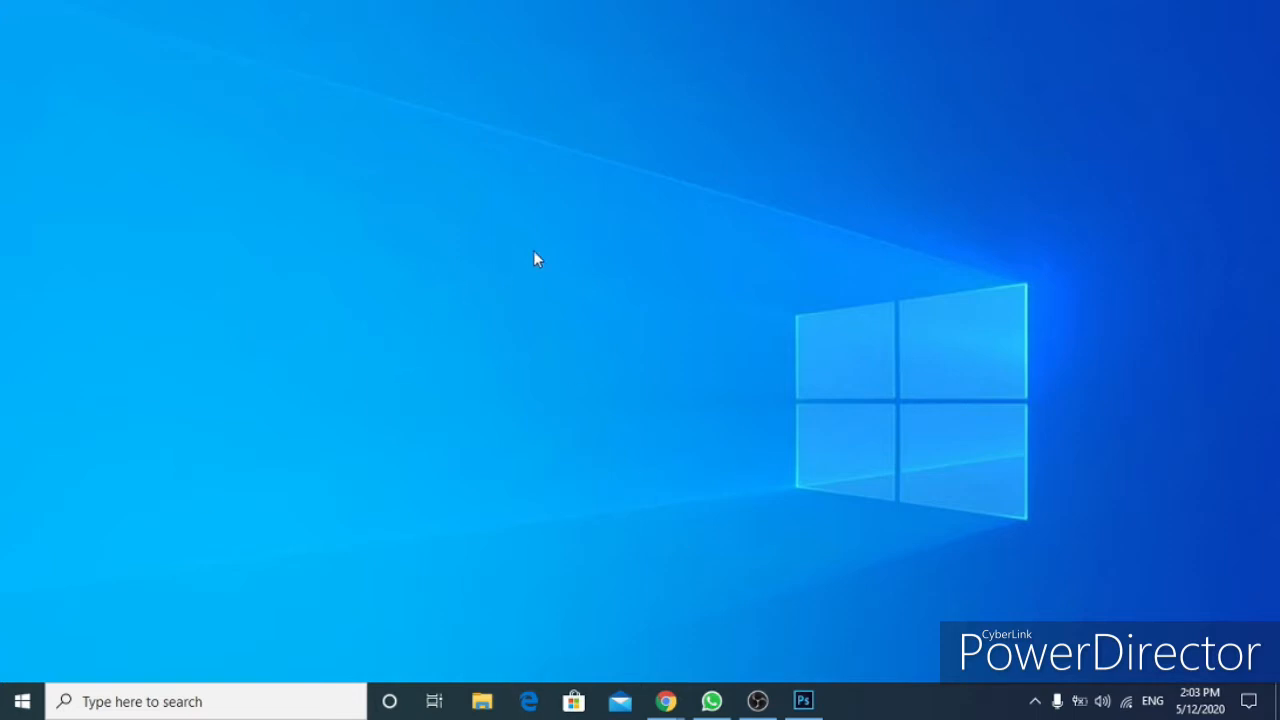
Bring up the open Photoshop CC 2015 window.
mouse_move(801, 712)
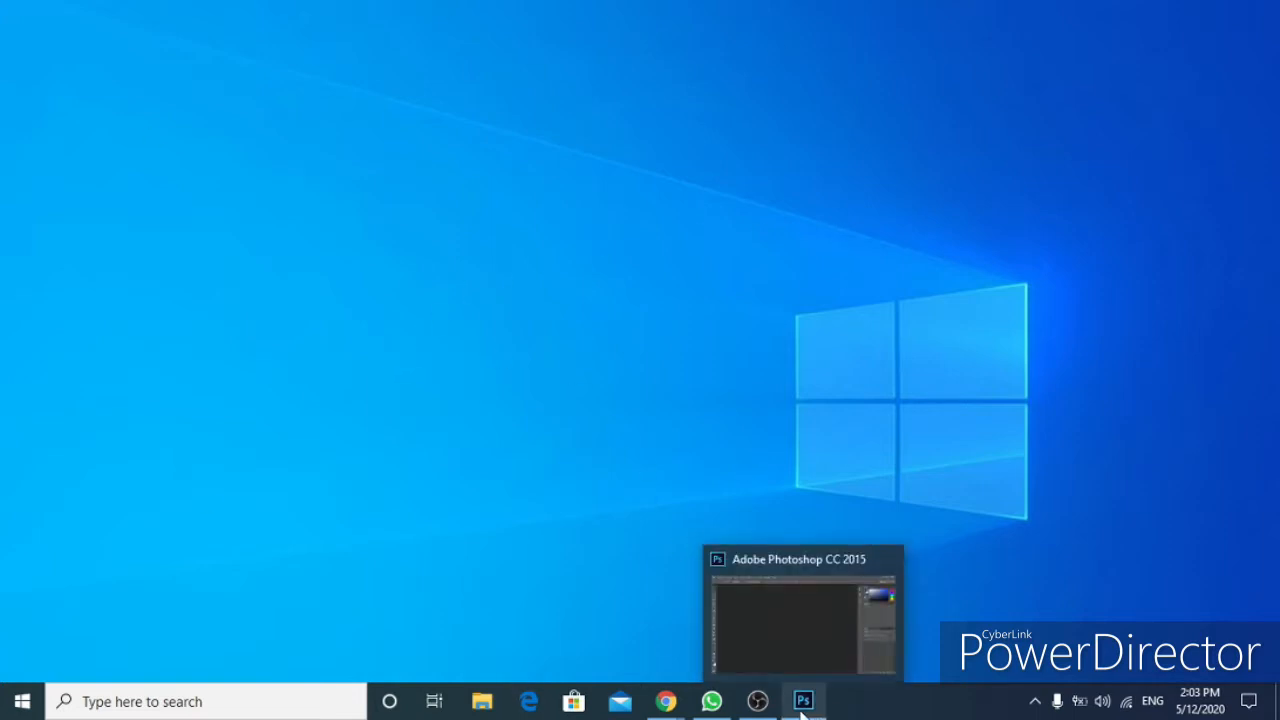
left_click(801, 705)
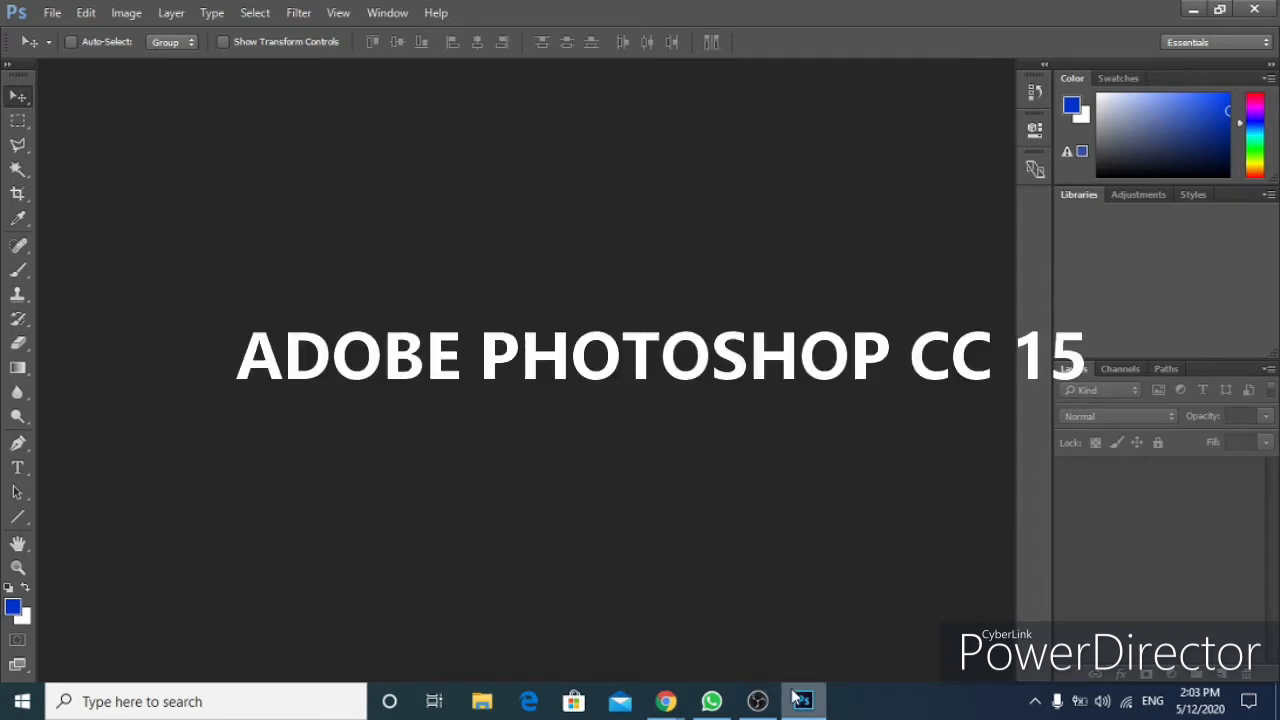
Look up the recommended YouTube thumbnail width in the browser's search result.
mouse_move(799, 700)
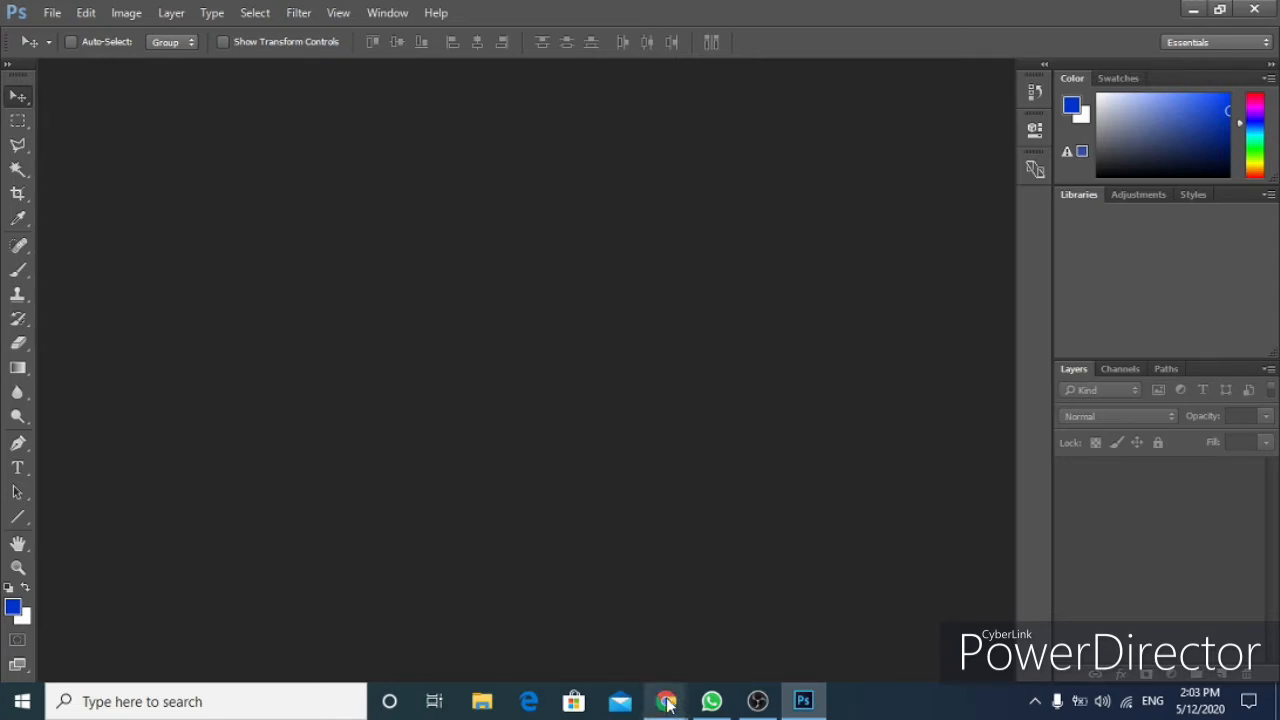
mouse_move(665, 700)
left_click(742, 642)
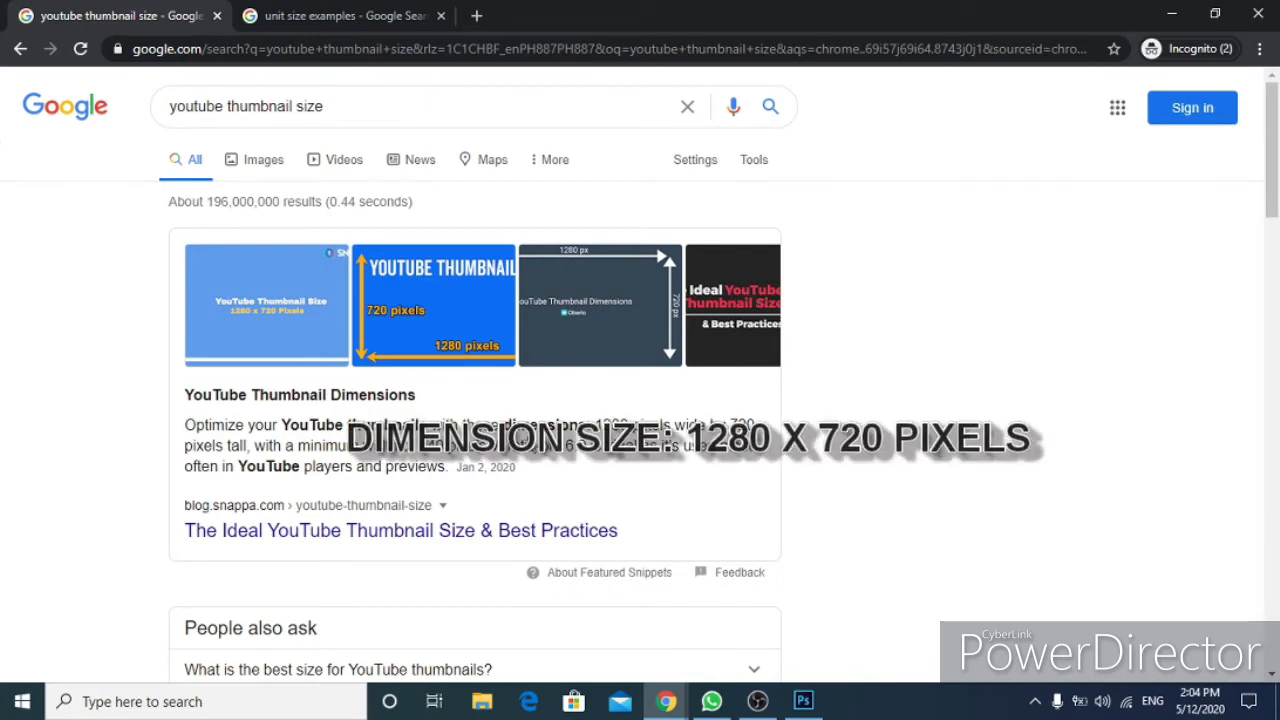
left_click_drag(595, 425, 676, 425)
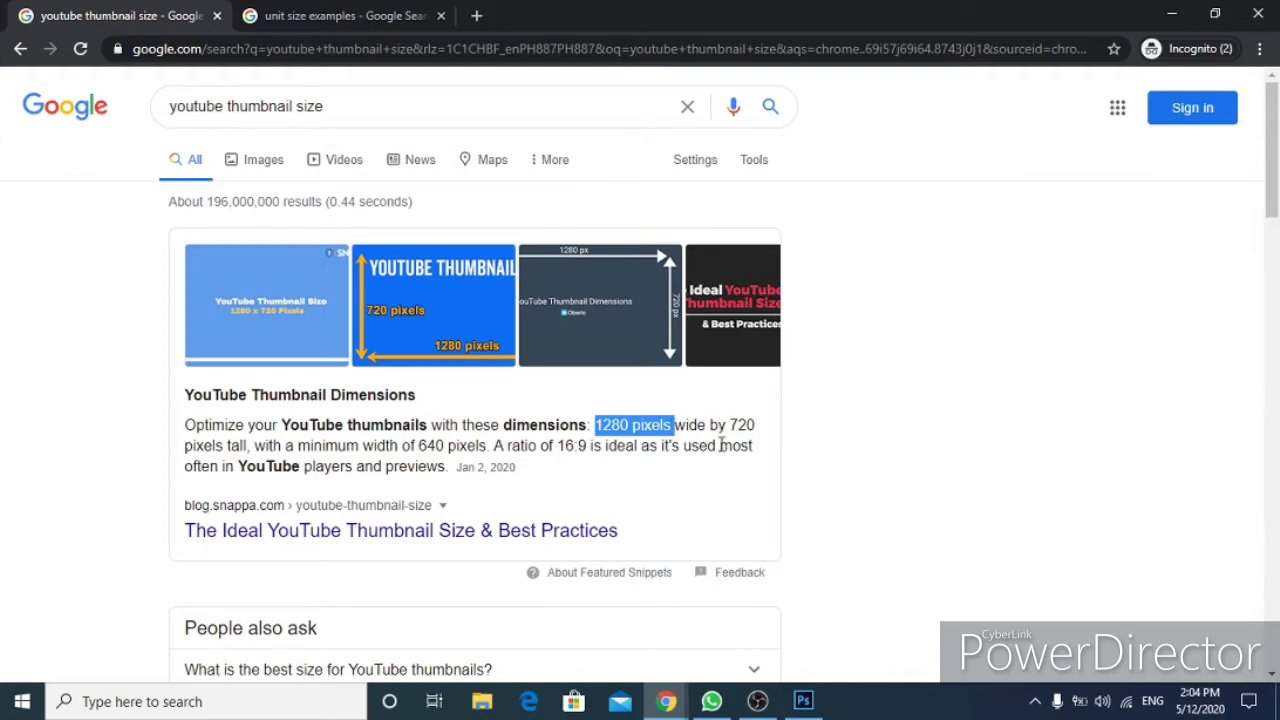
Open the New document dialog in Photoshop.
left_click(803, 700)
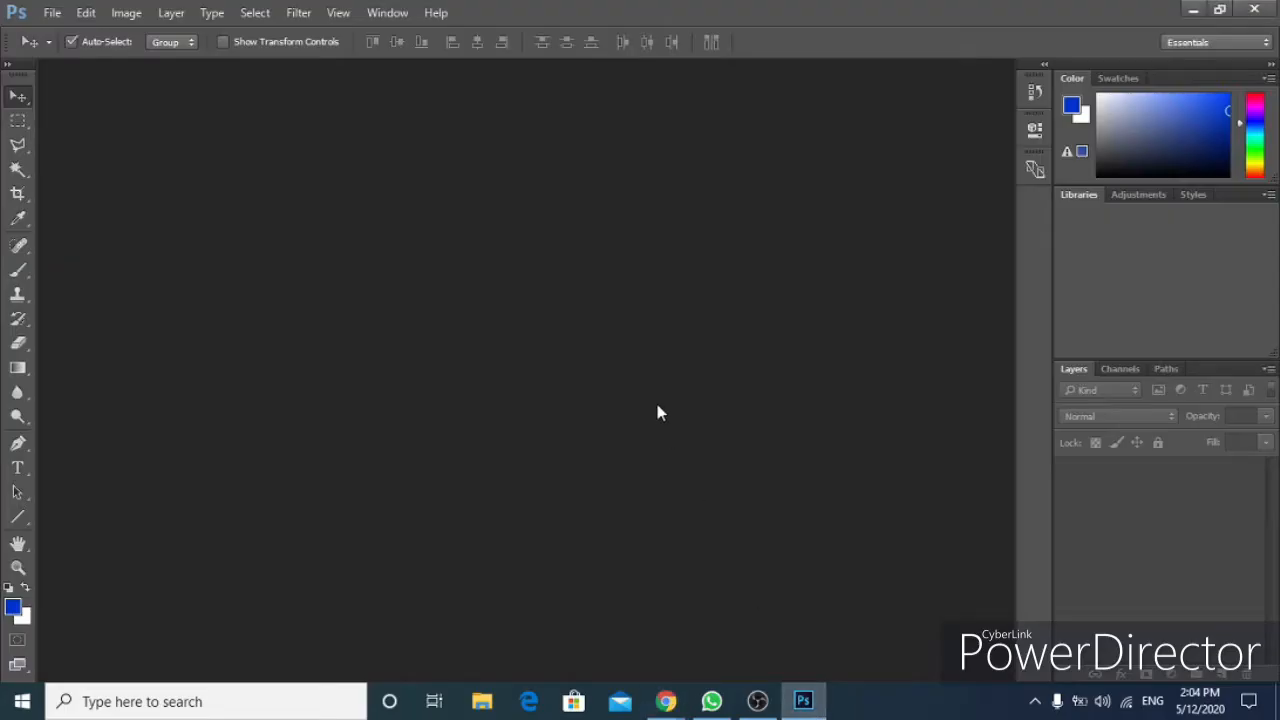
key("ctrl+n")
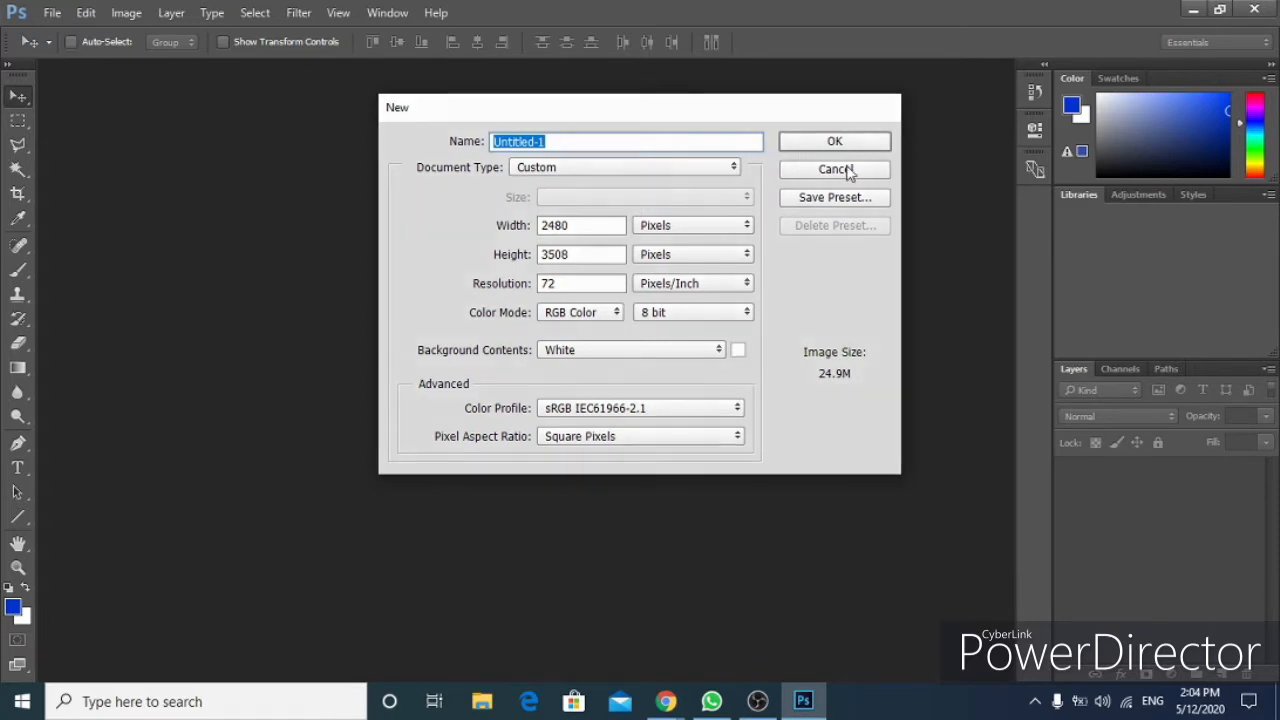
left_click(851, 170)
left_click(52, 12)
left_click(60, 30)
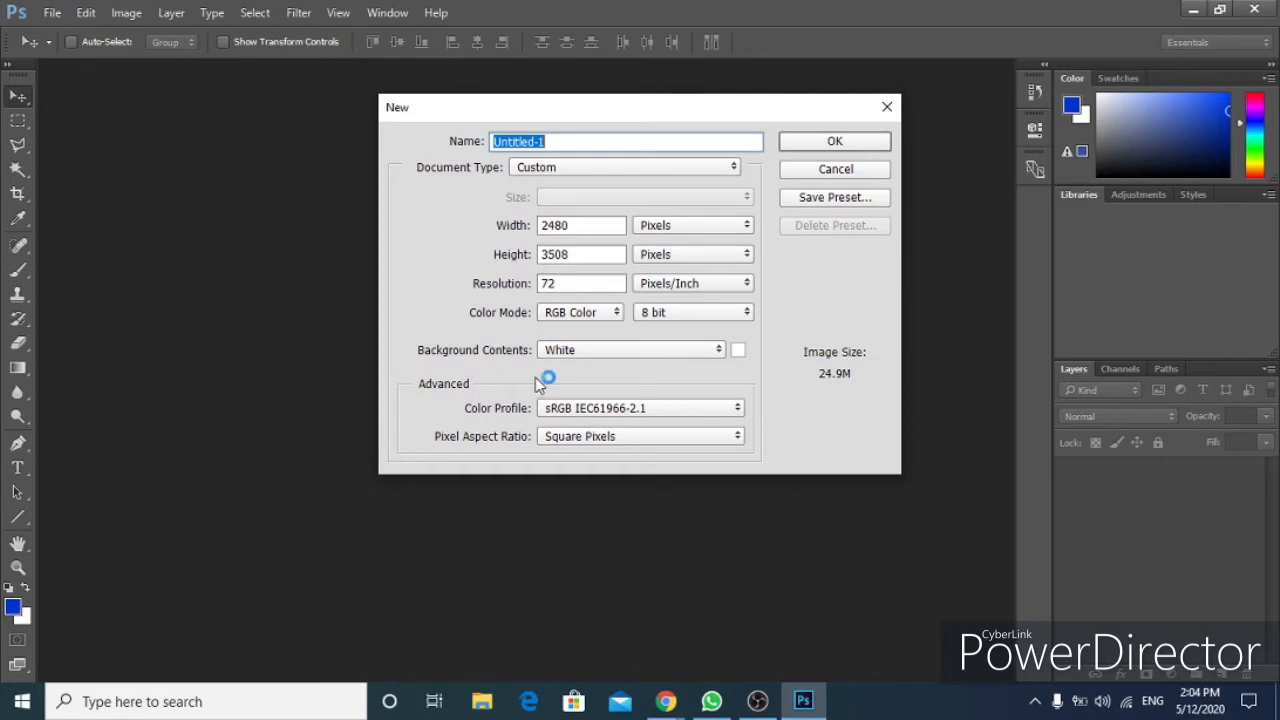
Check the 1280-pixel thumbnail width in the browser result and return to the dialog.
left_click(666, 704)
left_click(740, 630)
left_click_drag(595, 425, 629, 428)
left_click(803, 701)
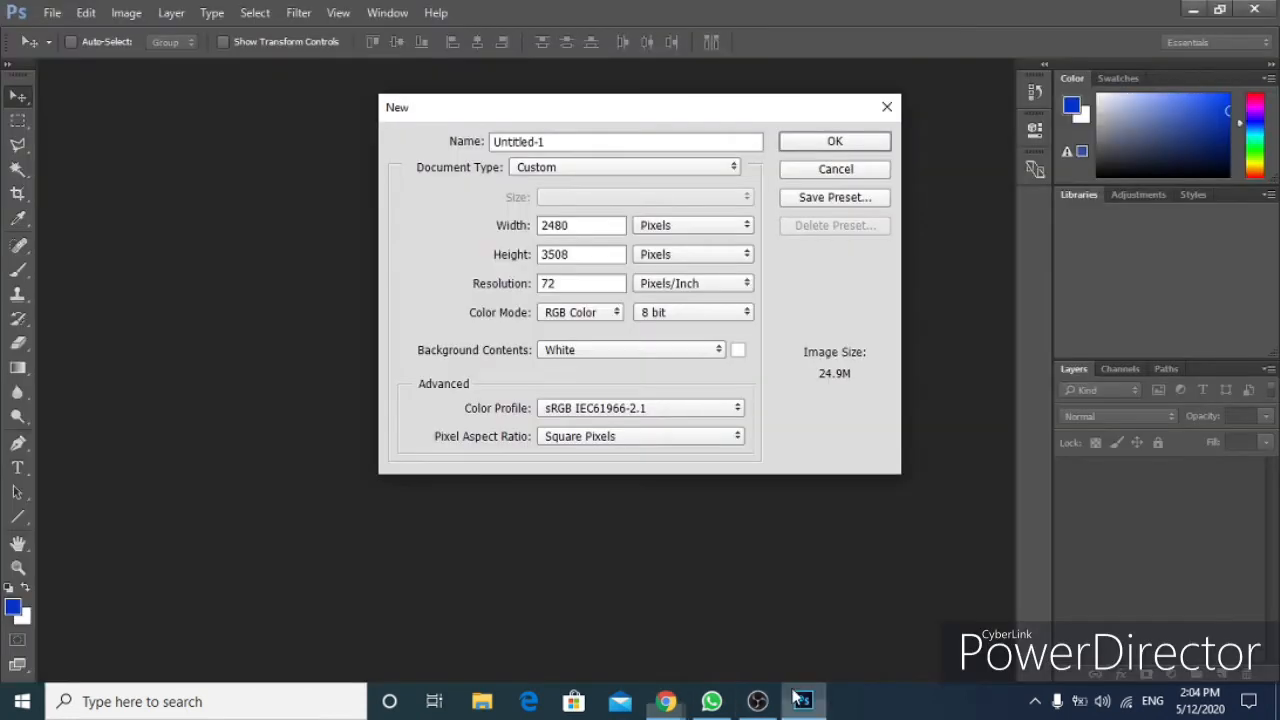
Set the new document's width to 1280 pixels.
double_click(595, 226)
type("12")
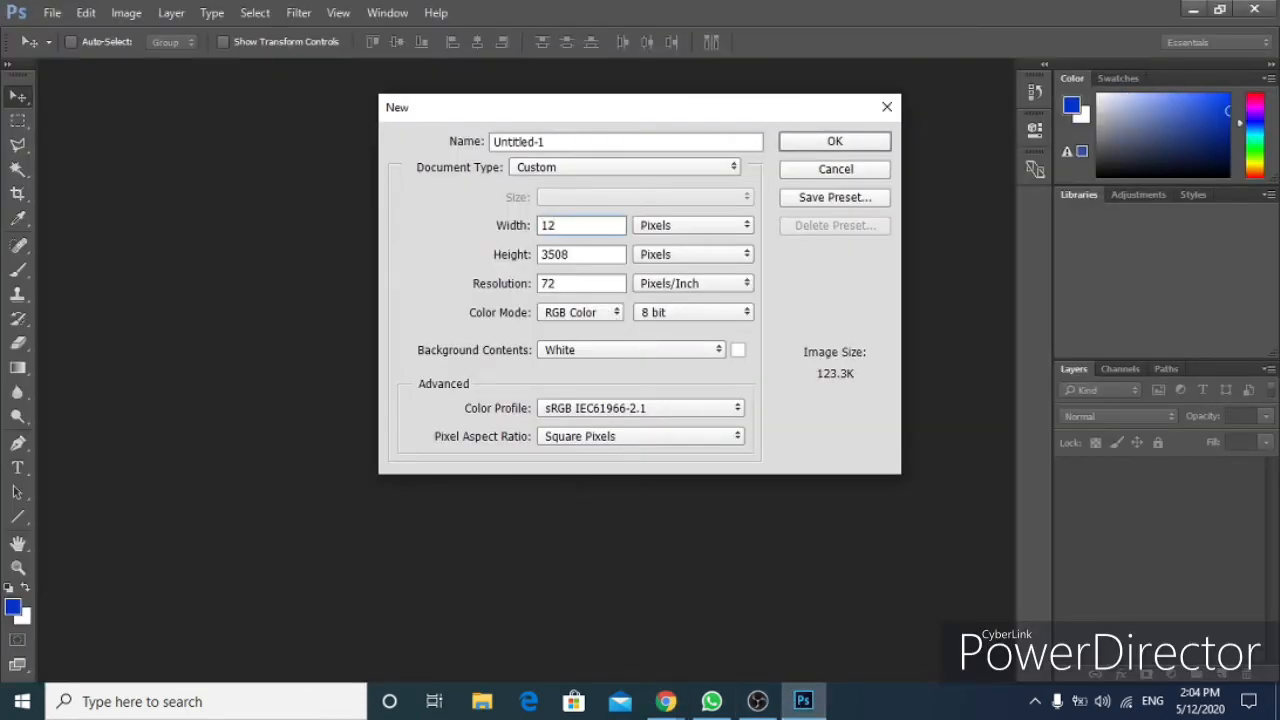
type("8")
key("BackSpace")
type("80")
left_click(712, 228)
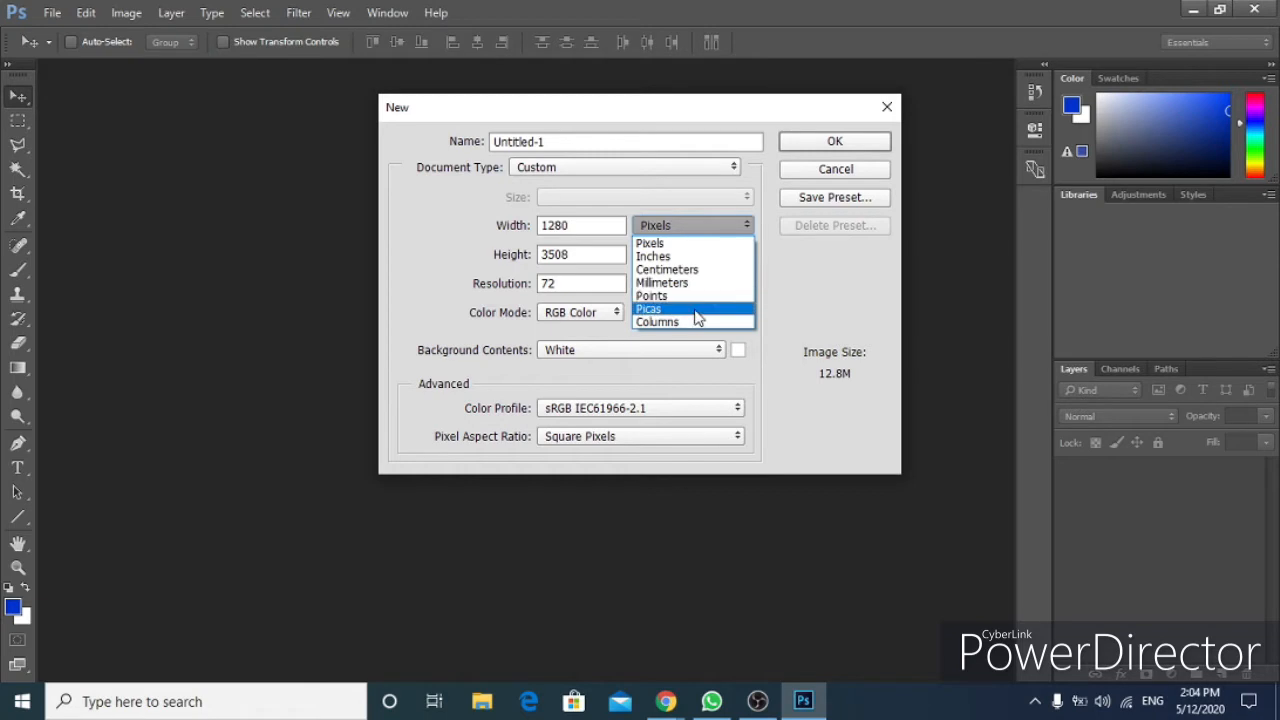
left_click(584, 260)
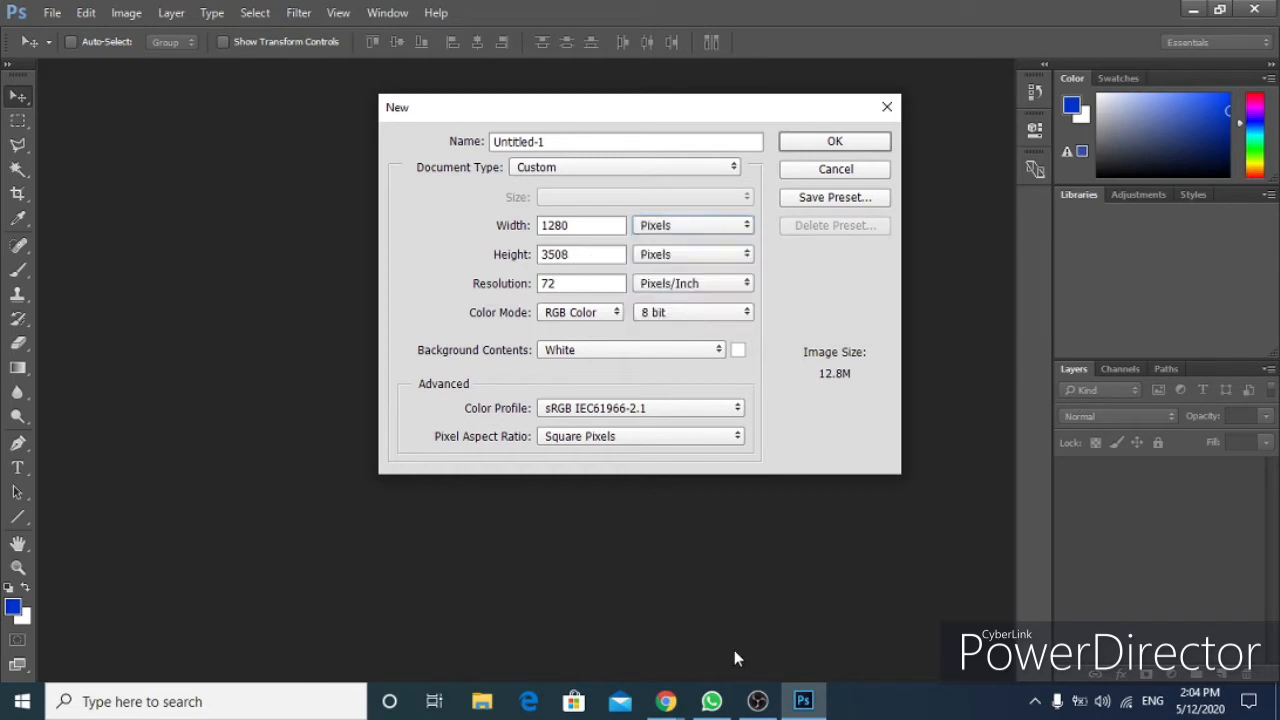
Check the 720-pixel thumbnail height in the browser search result.
left_click(669, 704)
left_click(722, 632)
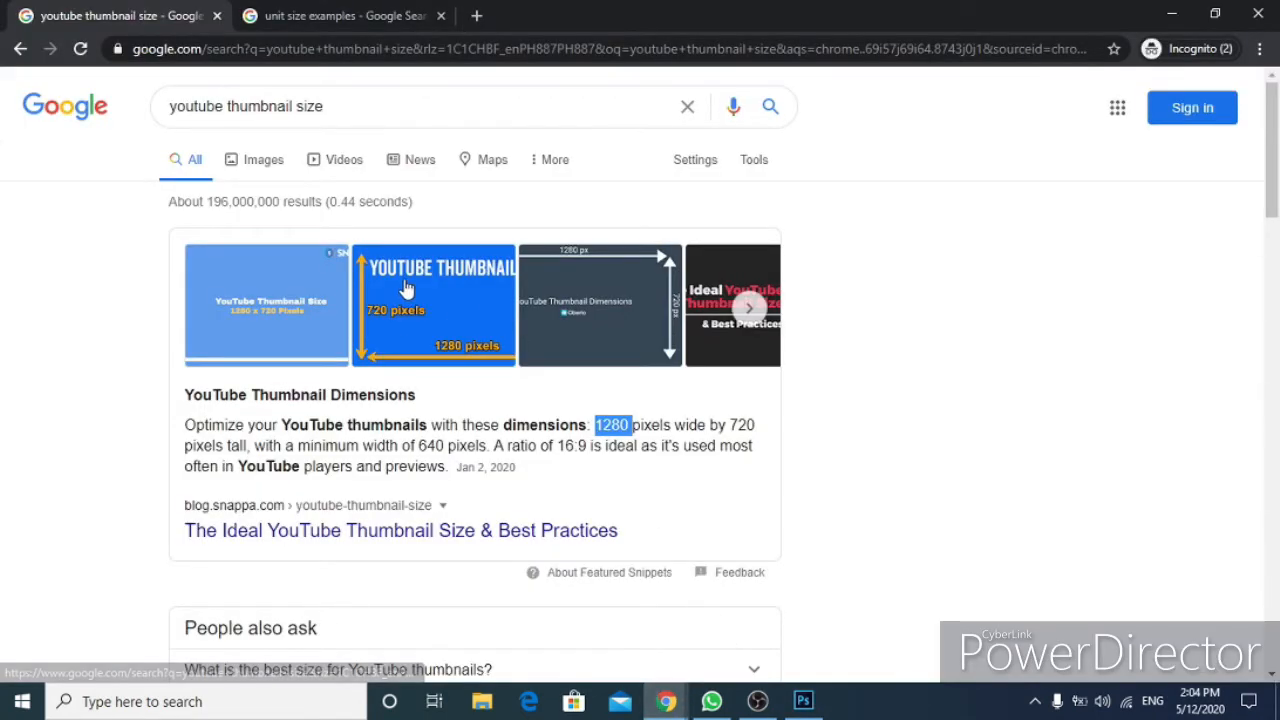
double_click(733, 424)
left_click_drag(184, 446, 248, 447)
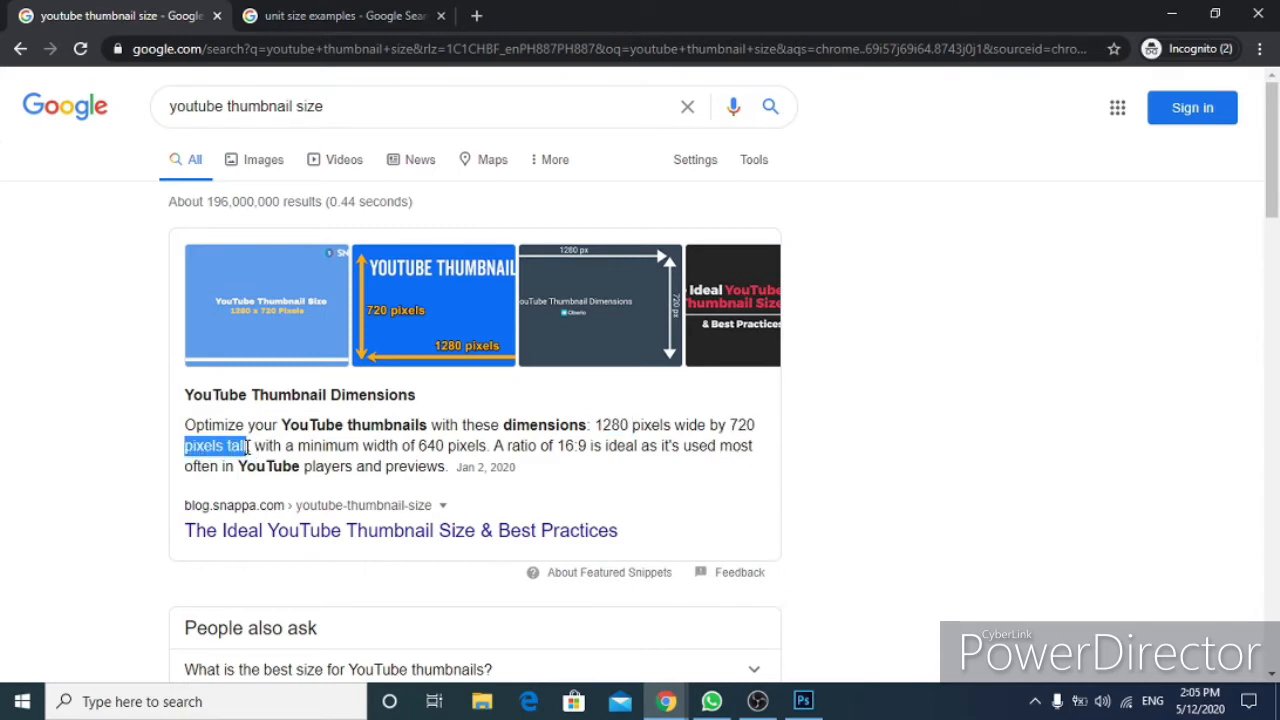
Set the document height to 720 pixels and the resolution to 72 pixels/inch.
left_click(806, 704)
left_click_drag(580, 257, 415, 257)
type("720")
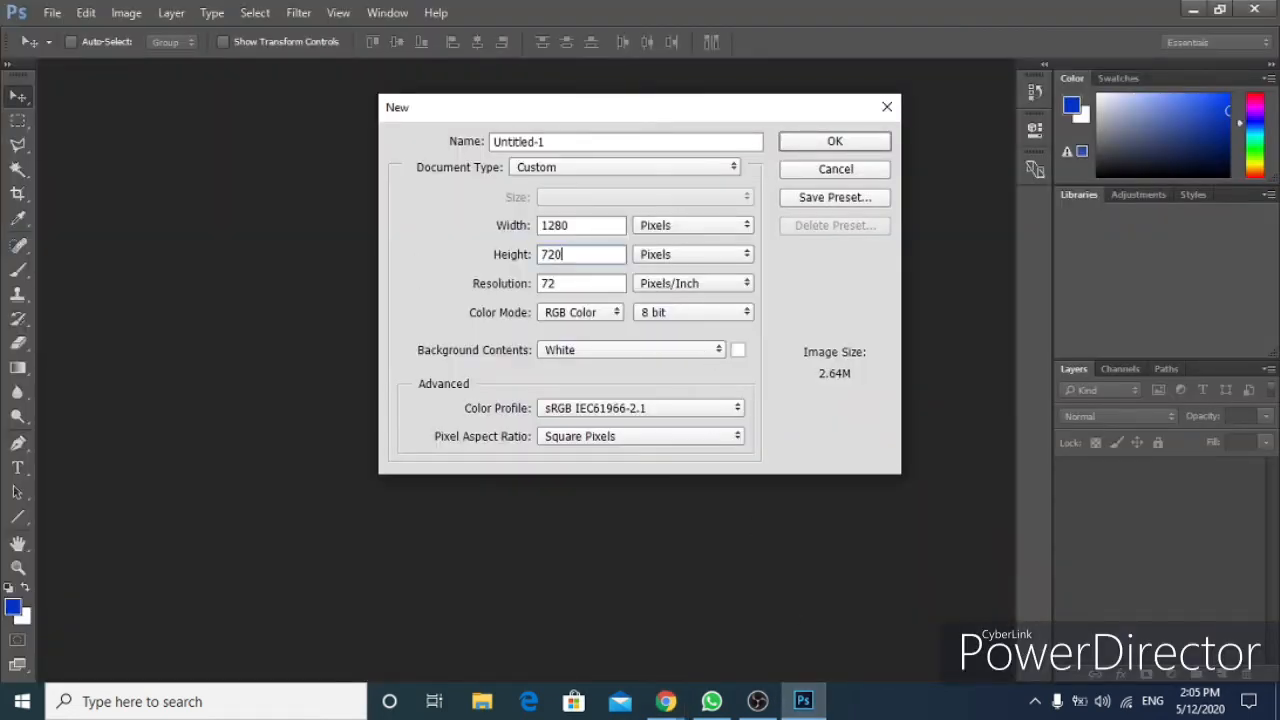
left_click_drag(594, 284, 544, 284)
type("72")
Keep White as background contents and create the 1280 × 720 document.
left_click(610, 362)
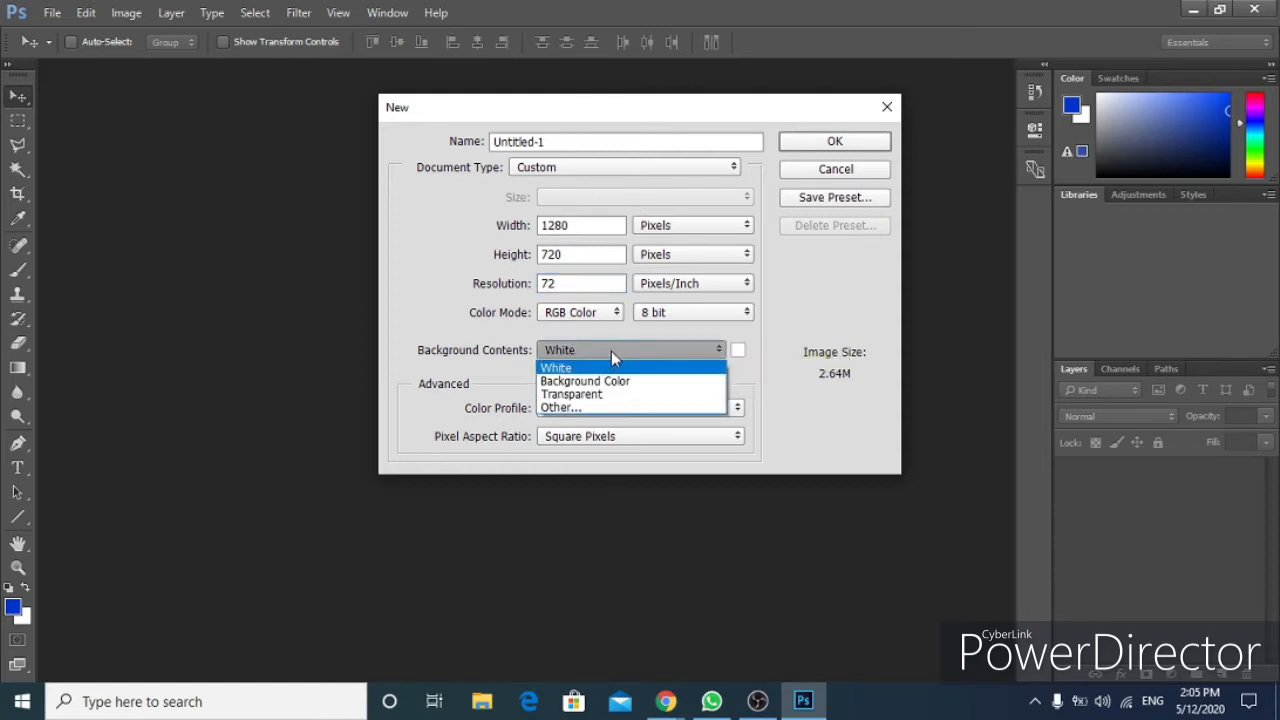
left_click(611, 351)
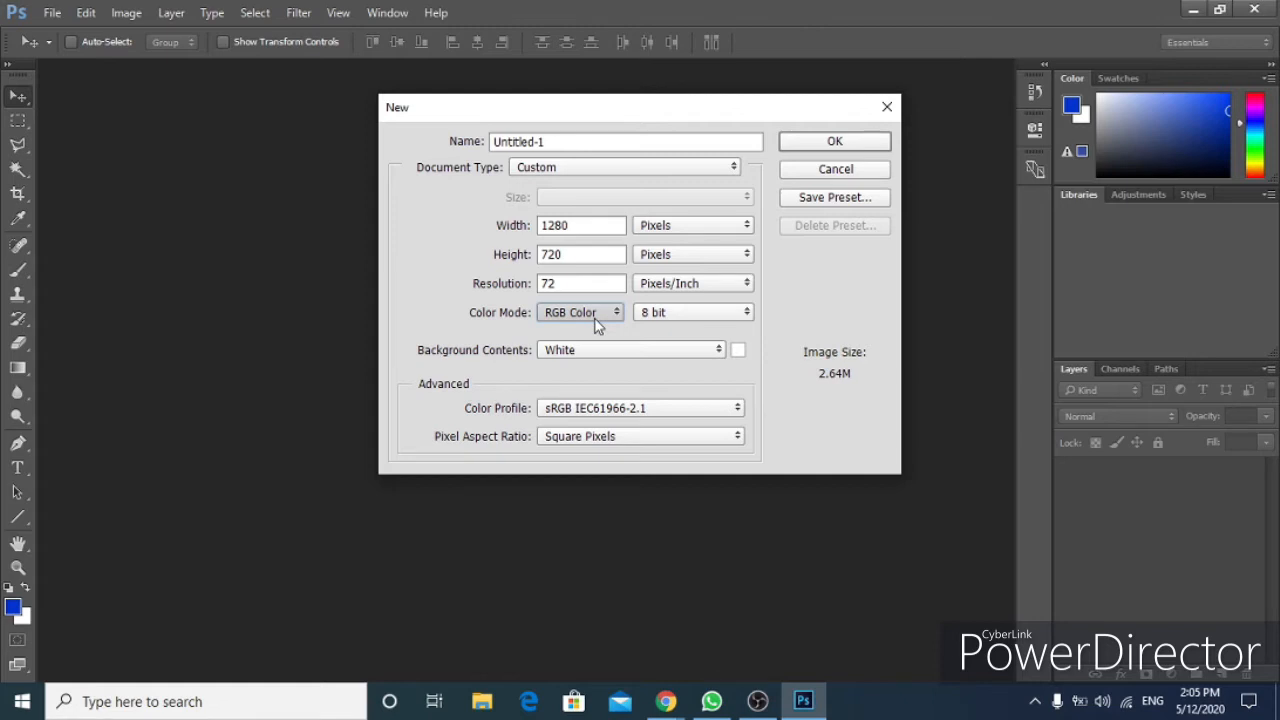
key("Return")
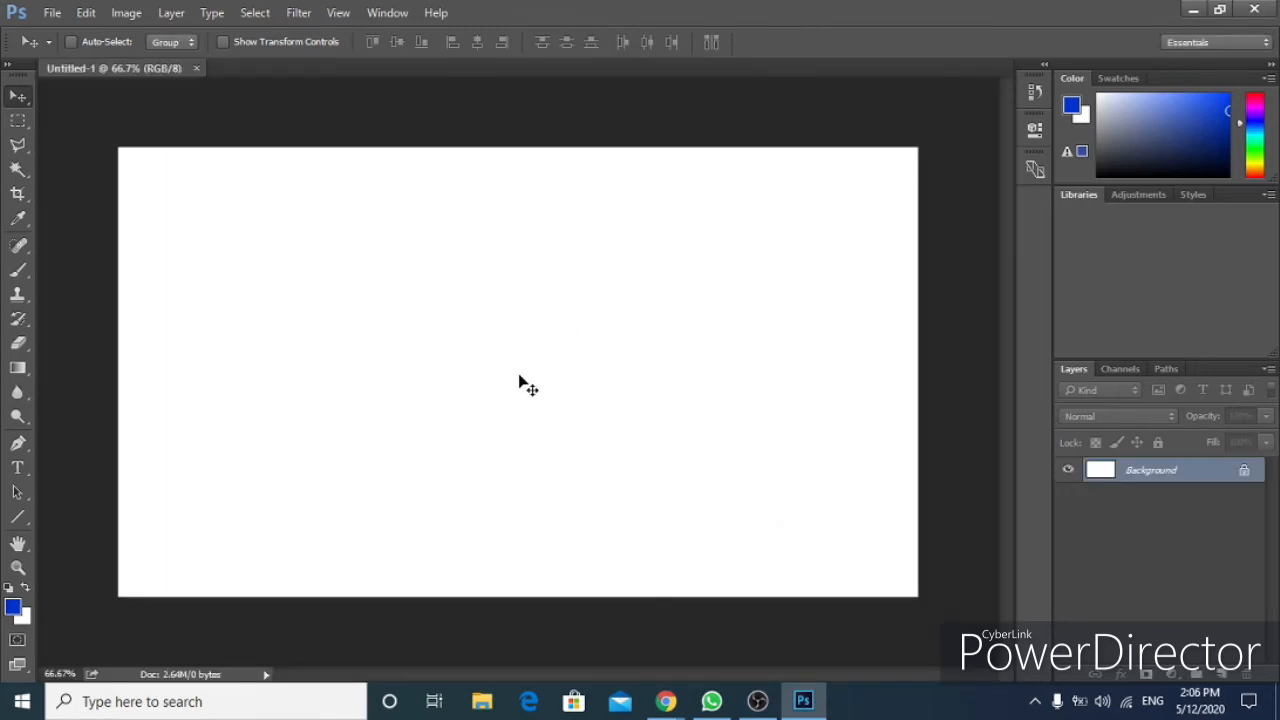
Search Google Images for vlogging in a new tab and open the first photo's preview.
mouse_move(664, 708)
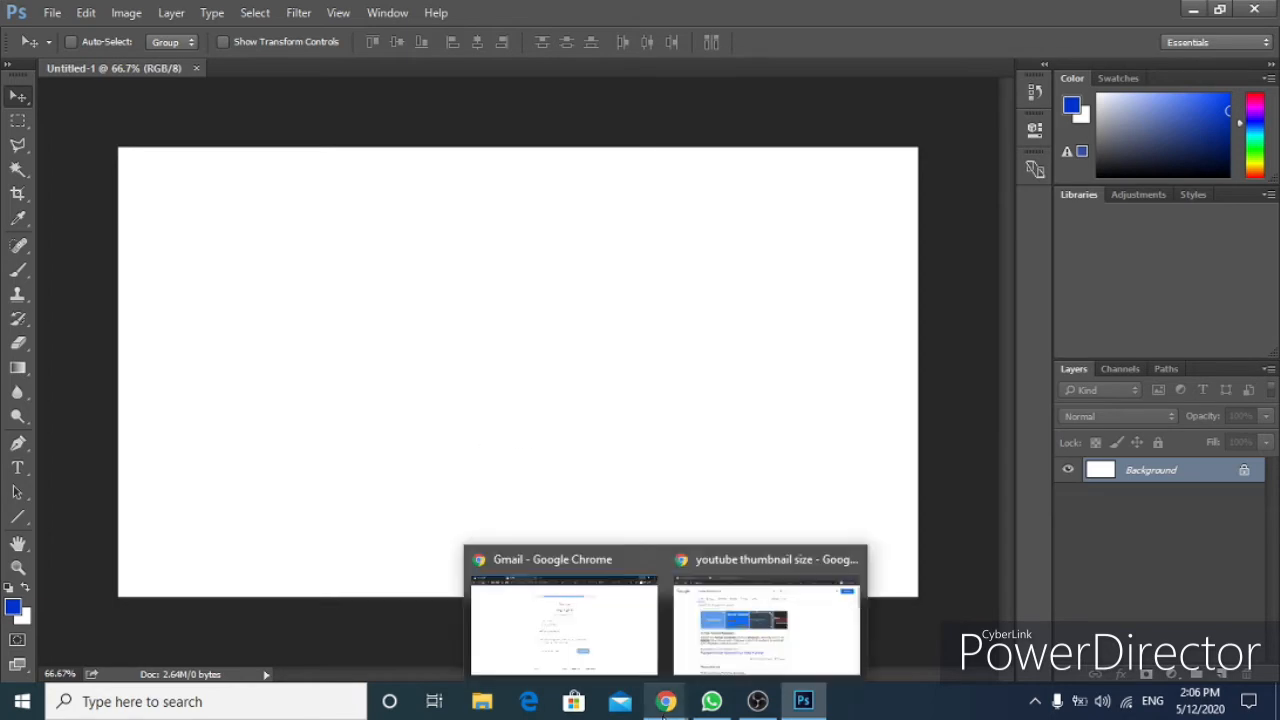
left_click(734, 652)
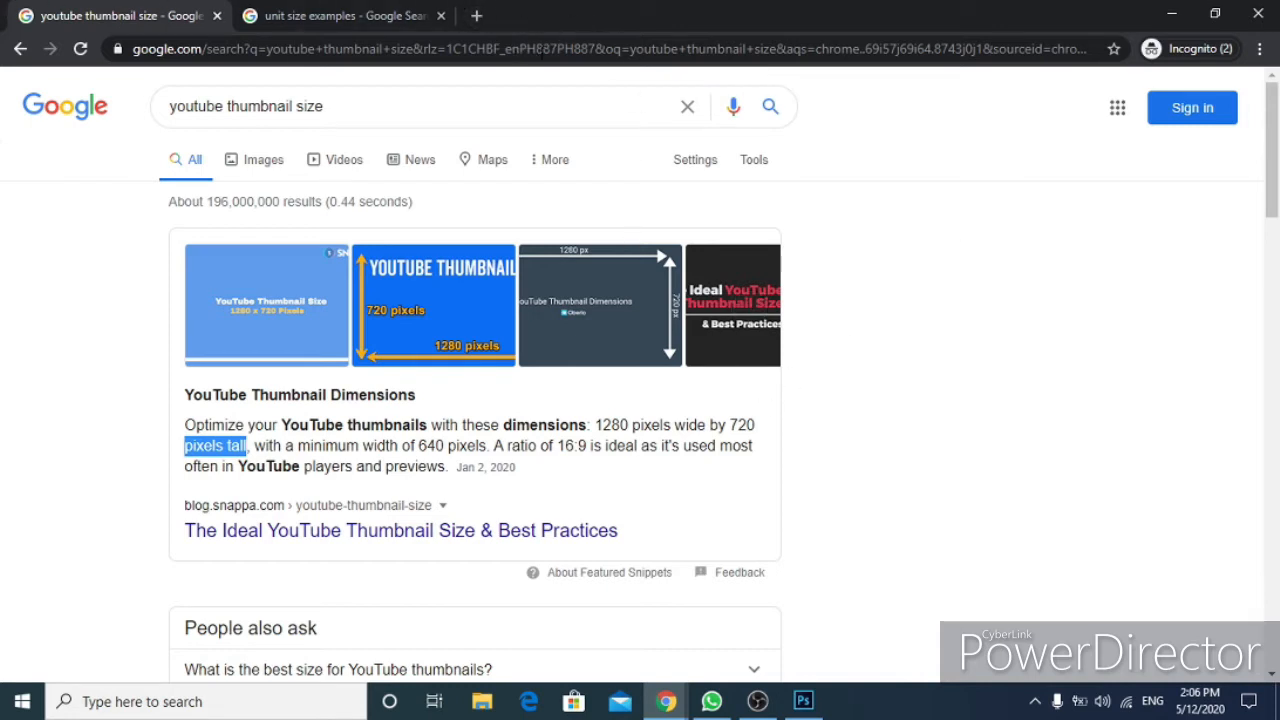
left_click(478, 16)
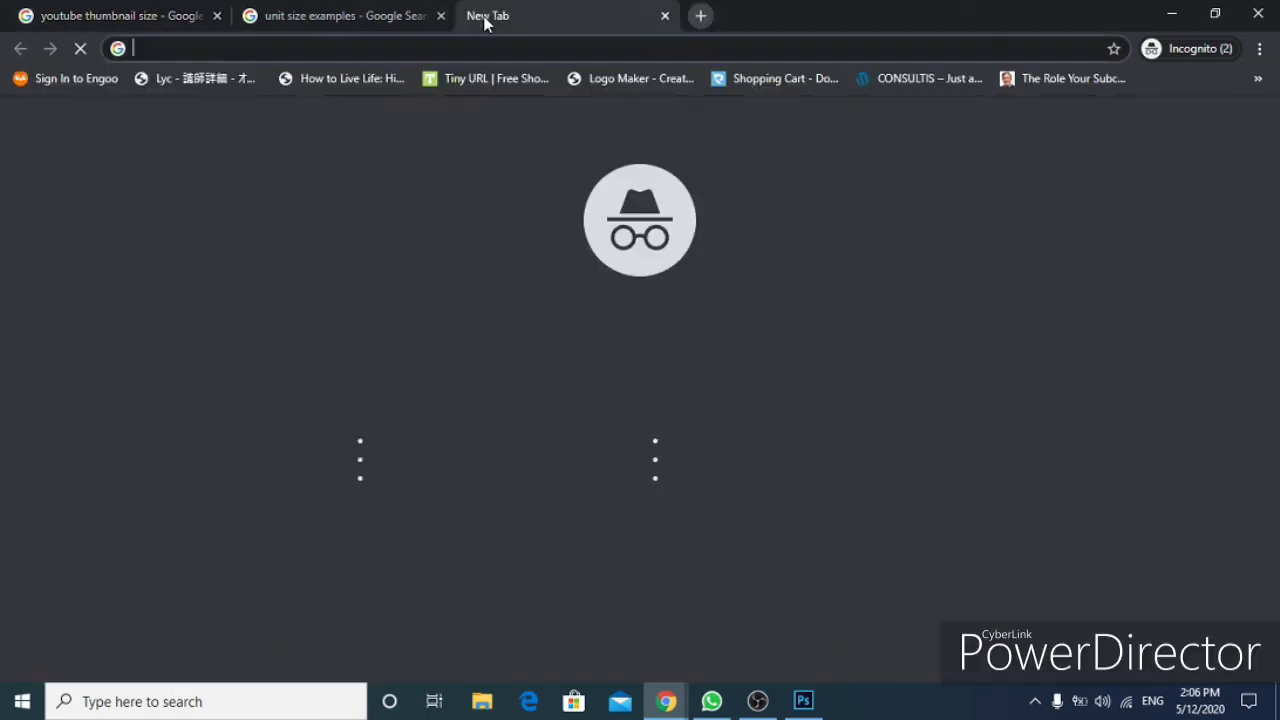
type("vlogging")
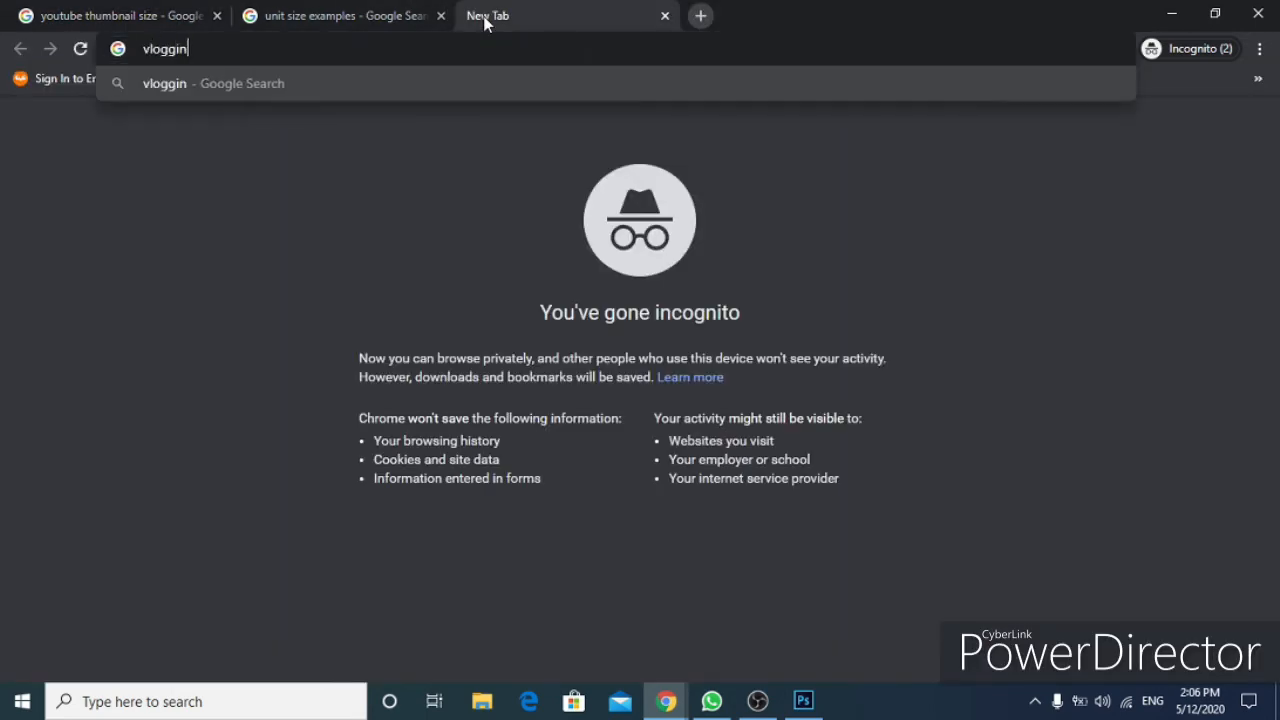
key("Return")
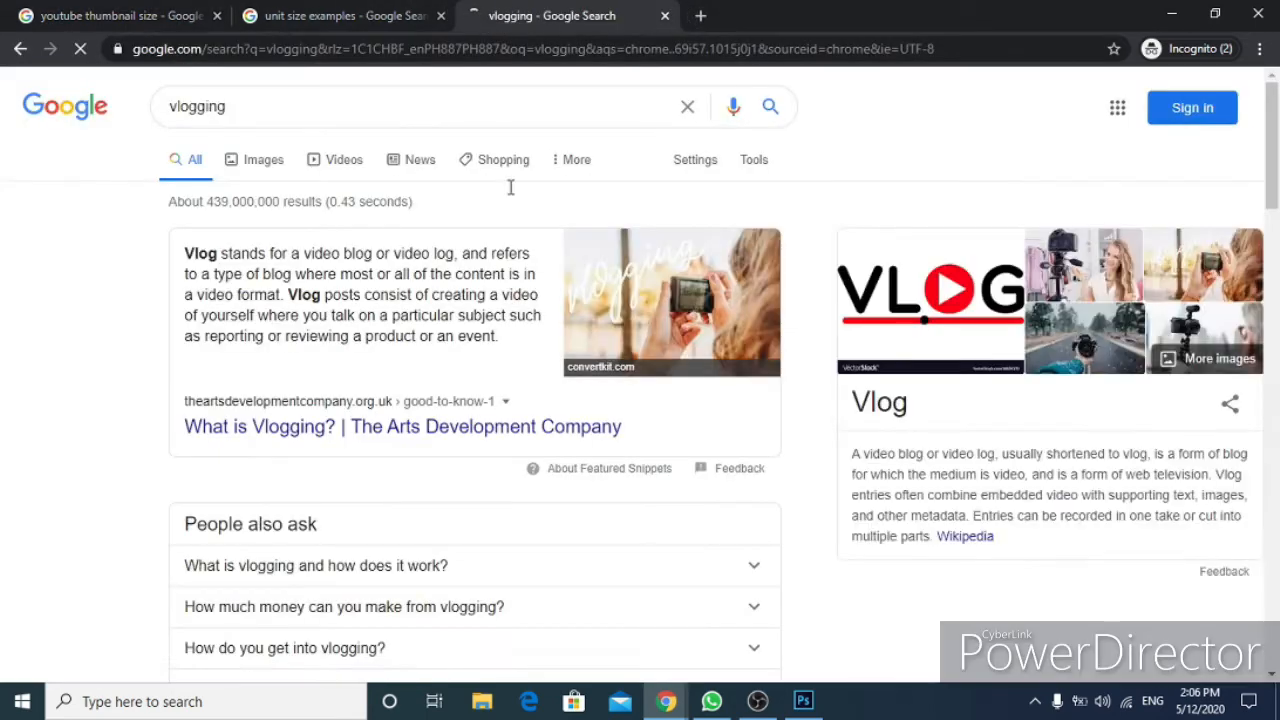
left_click(280, 166)
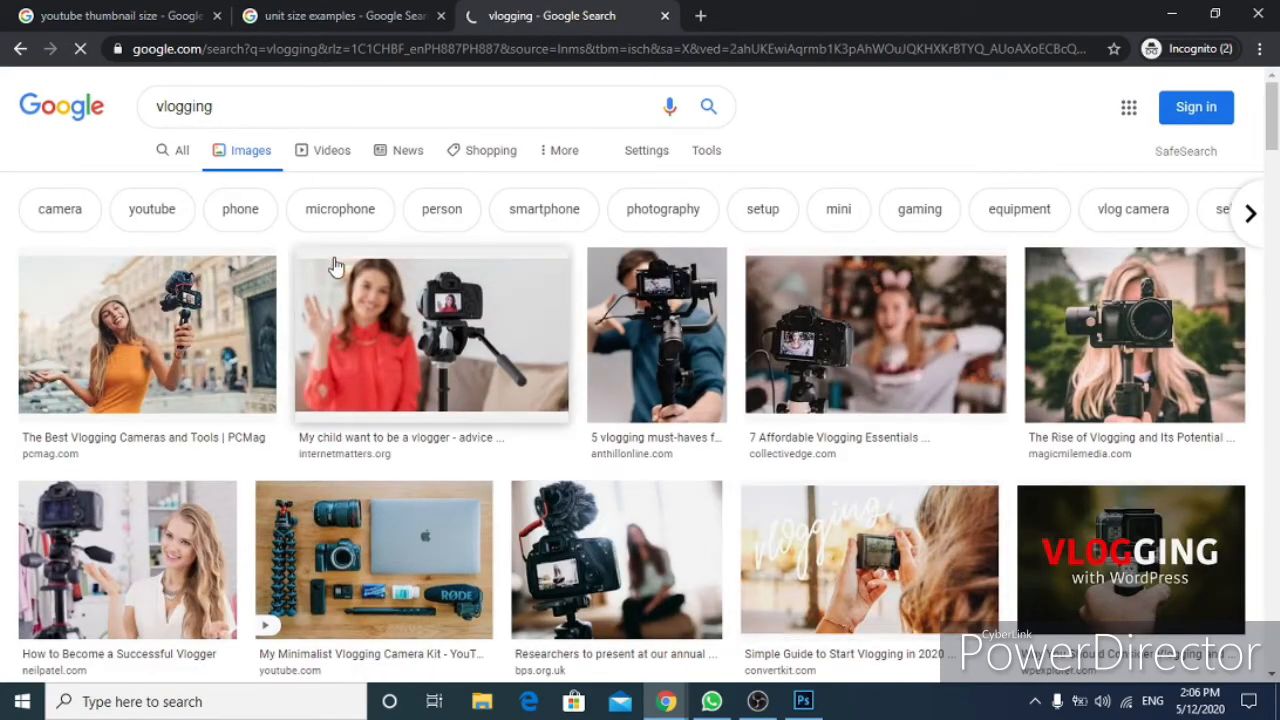
left_click(203, 330)
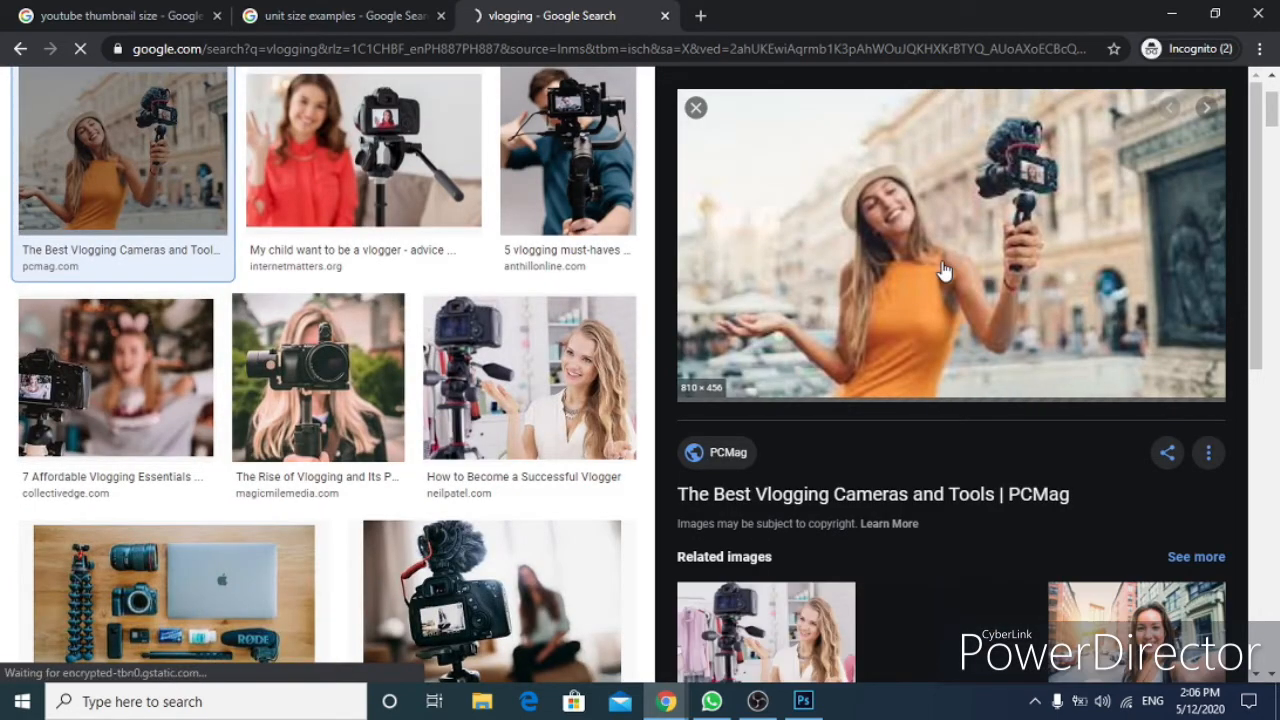
right_click(943, 270)
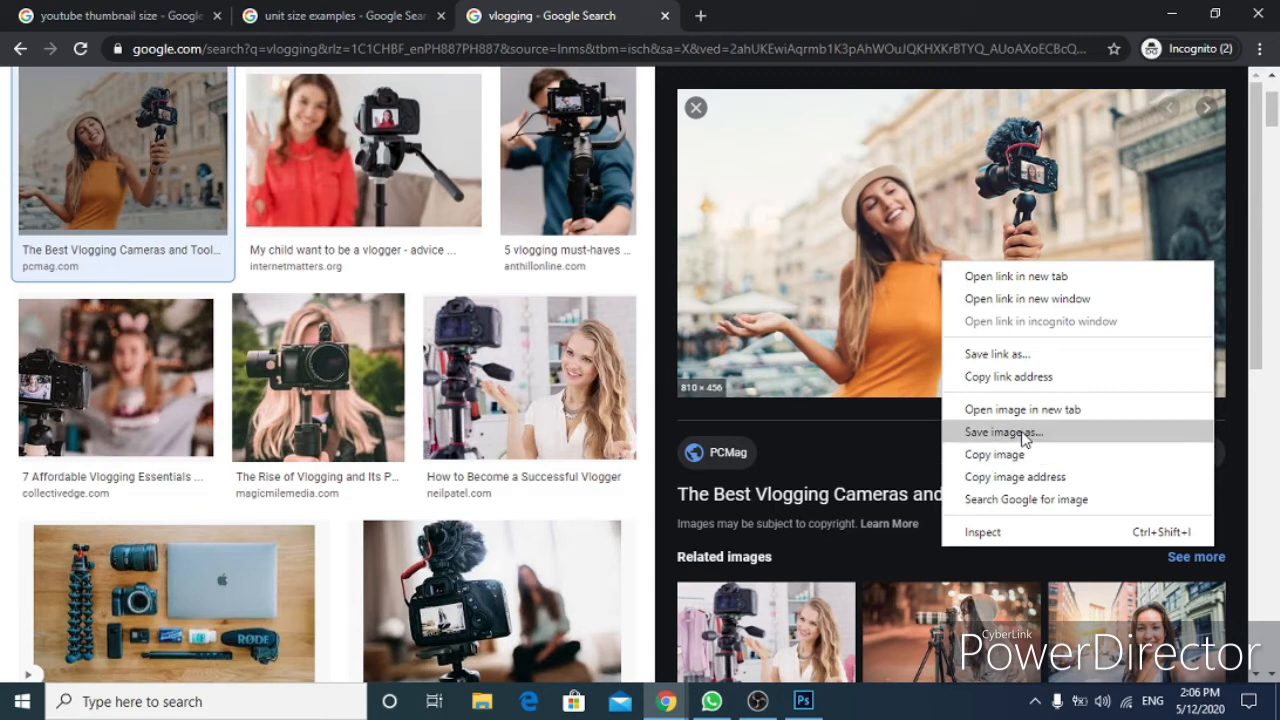
left_click(1024, 433)
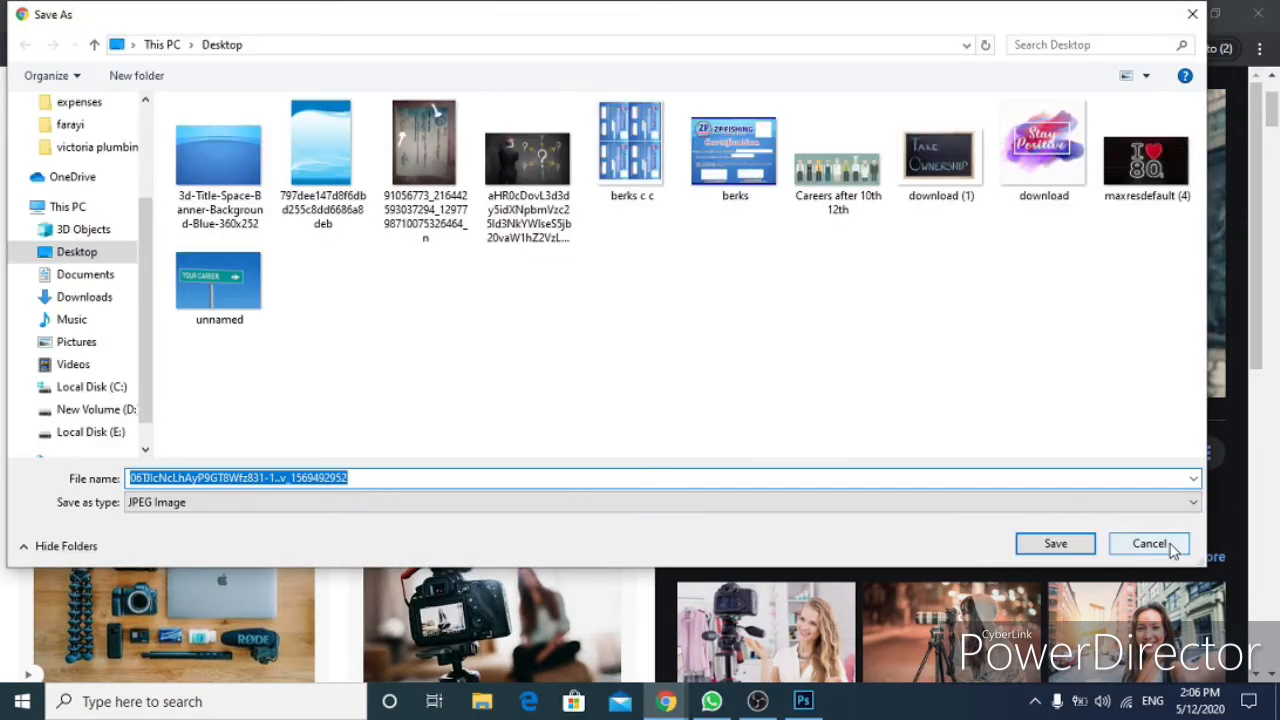
left_click(1172, 549)
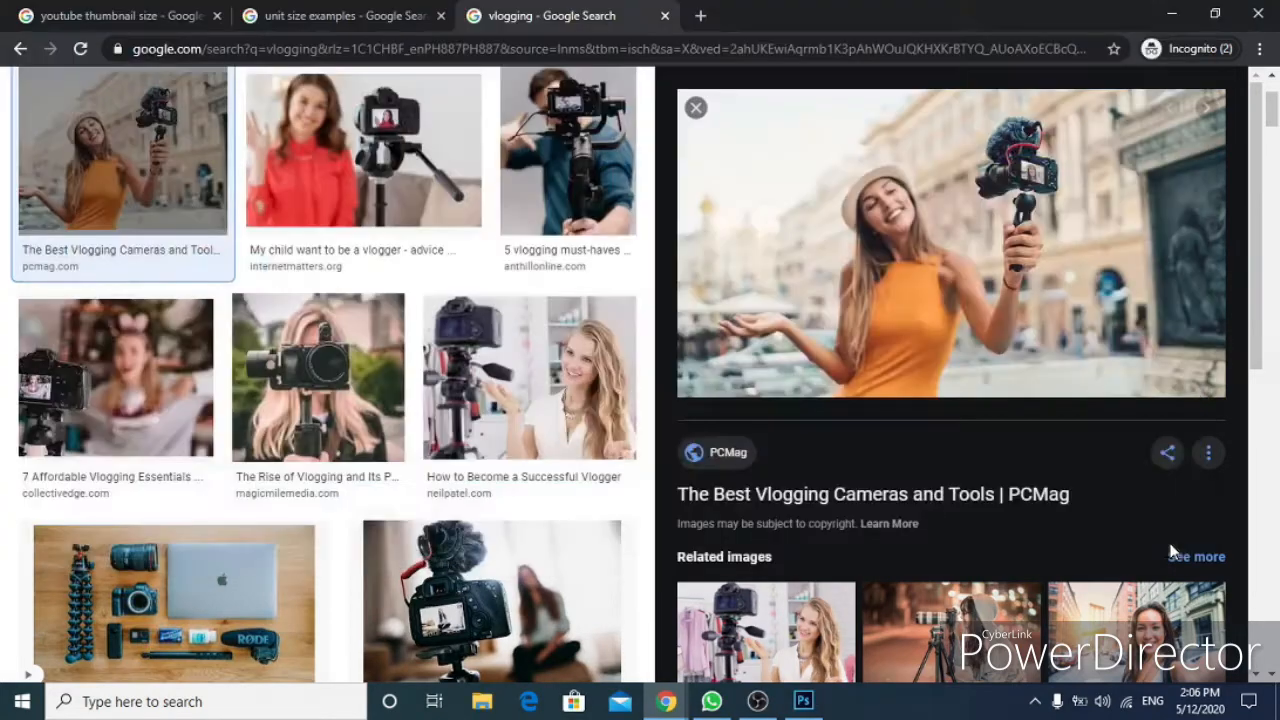
Copy the vlogging preview photo and paste it into the Photoshop document.
right_click(921, 229)
left_click(988, 421)
right_click(882, 308)
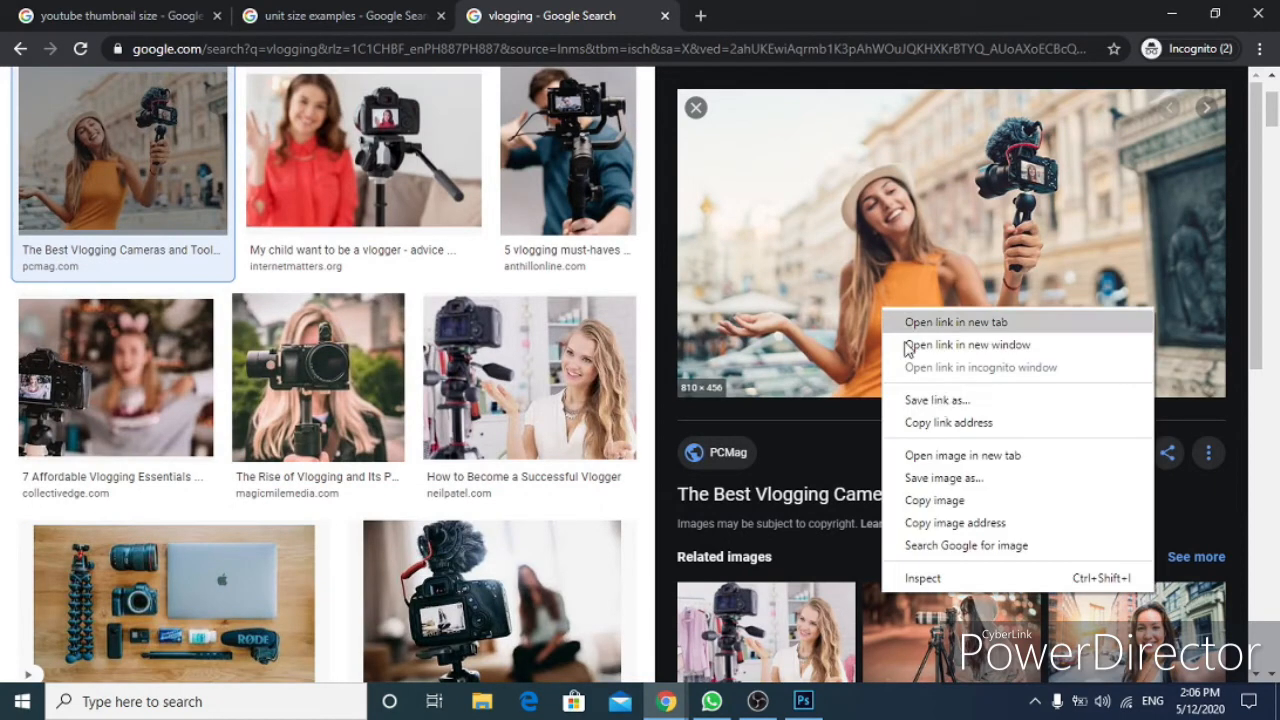
left_click(950, 505)
left_click(801, 710)
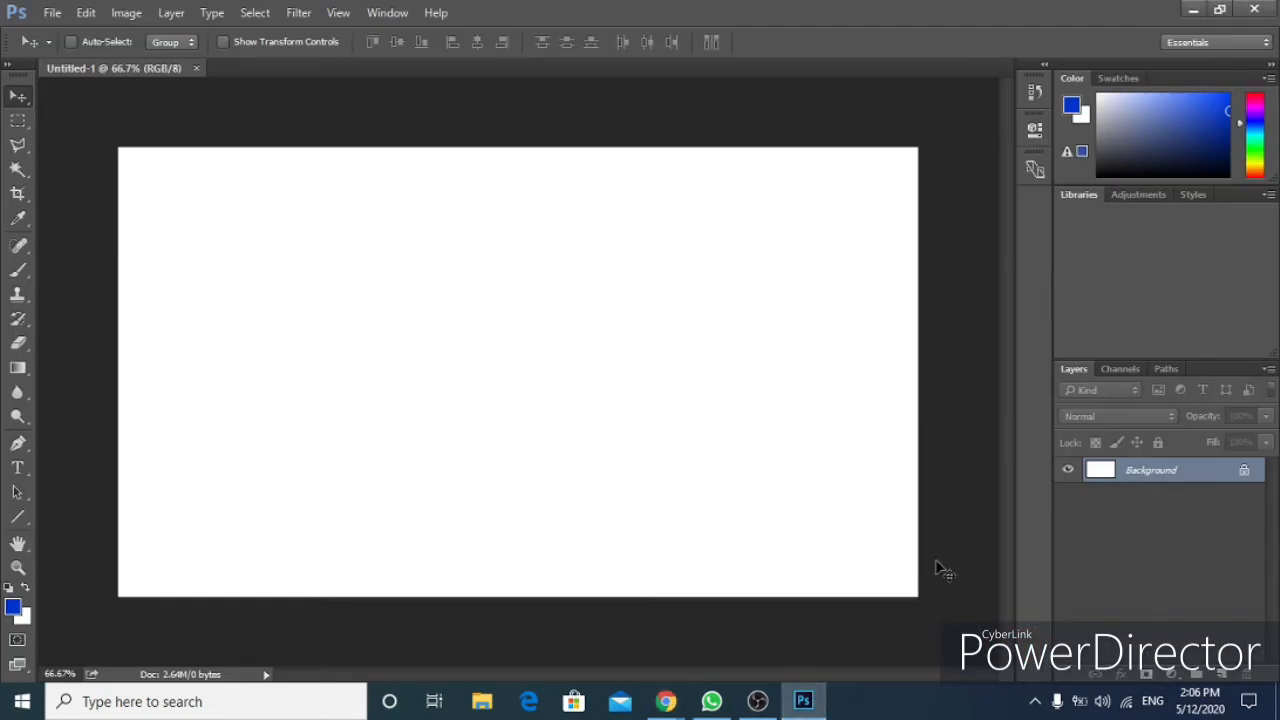
key("ctrl+v")
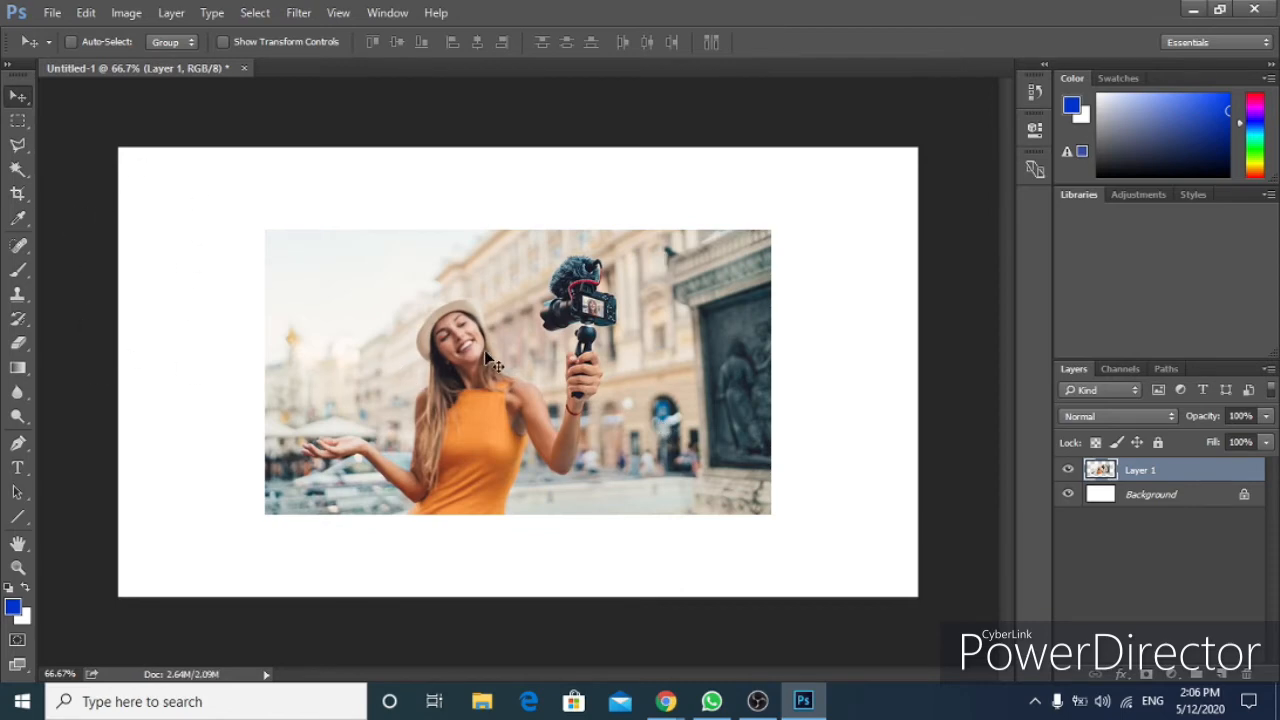
key("ctrl")
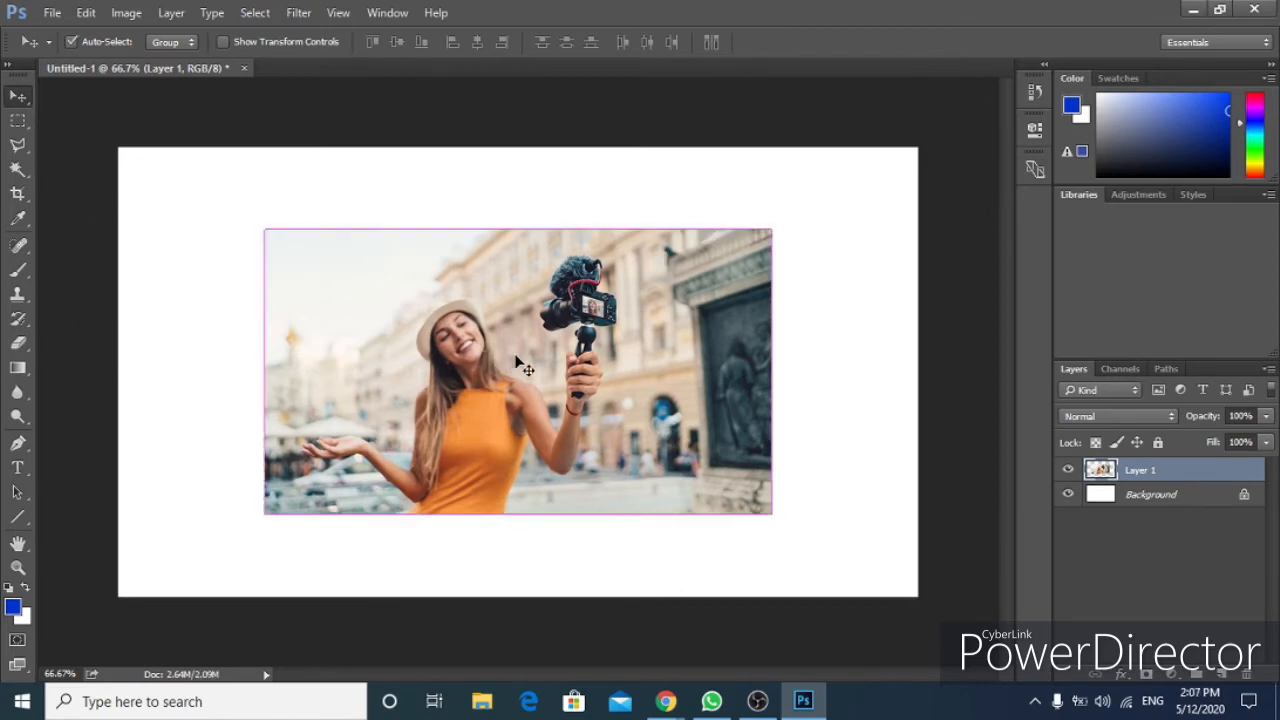
key("ctrl+t")
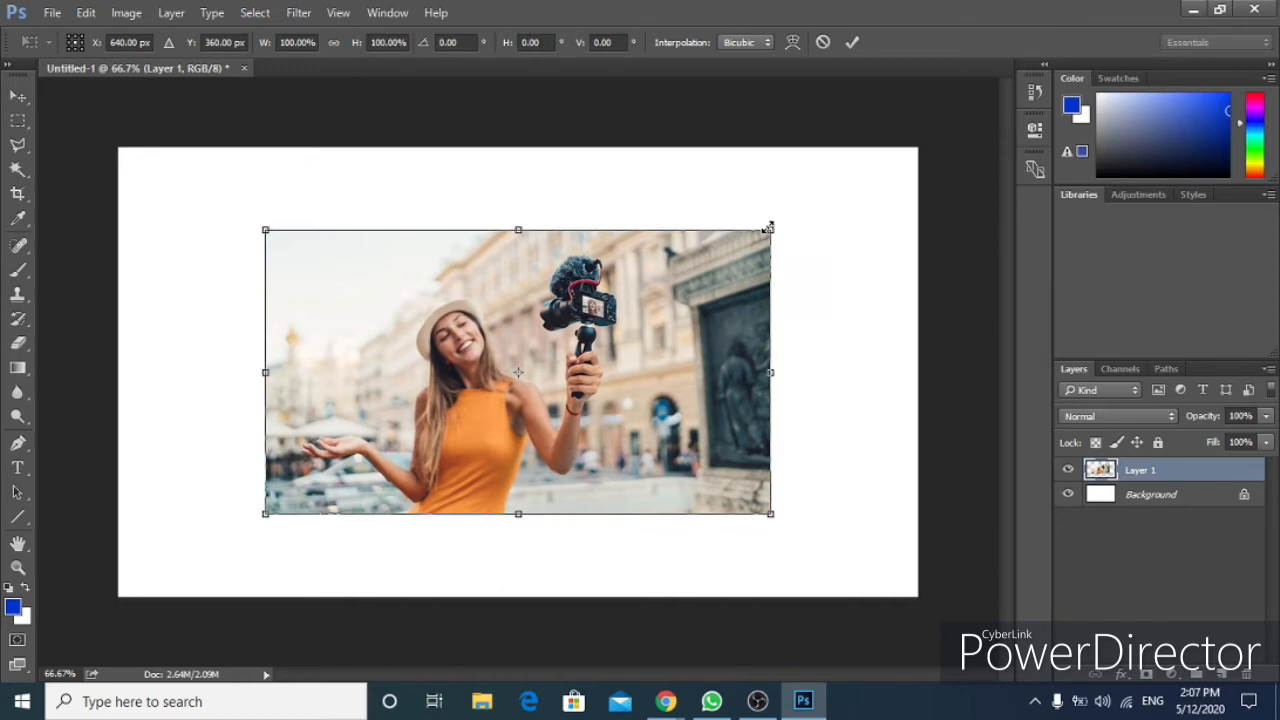
left_click_drag(800, 204, 987, 97)
left_click_drag(863, 249, 715, 283)
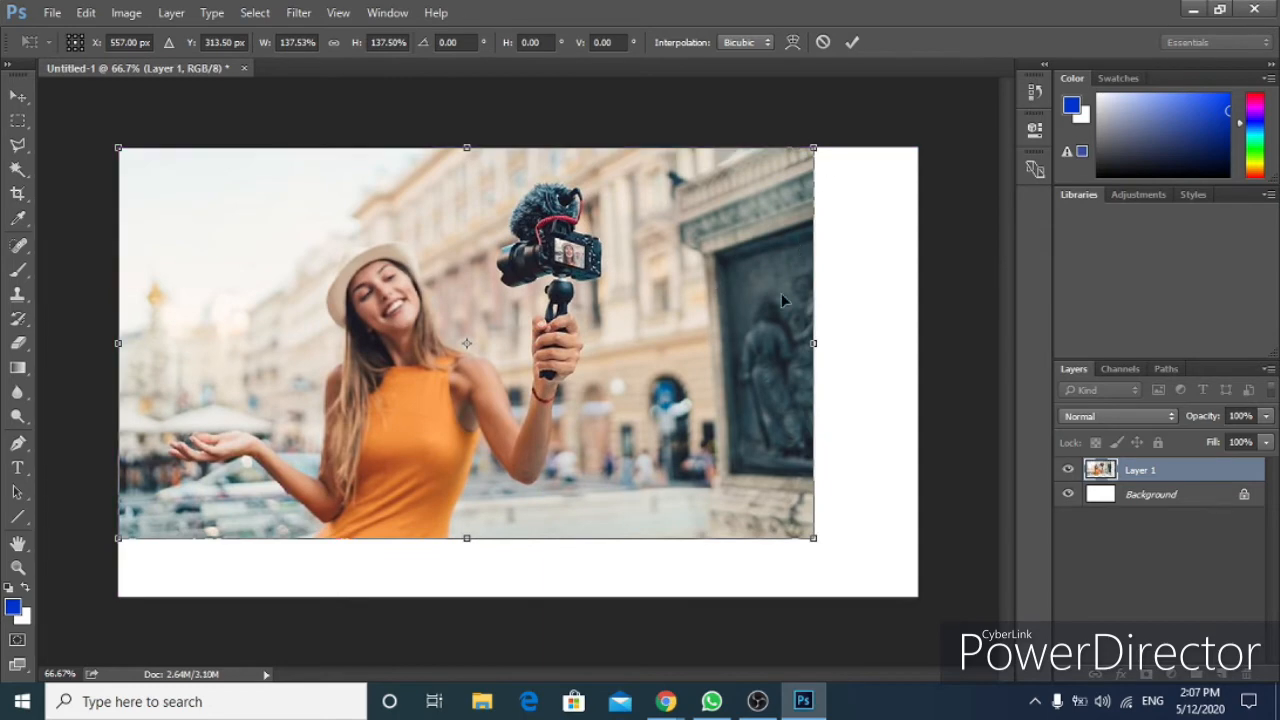
key("ctrl+z")
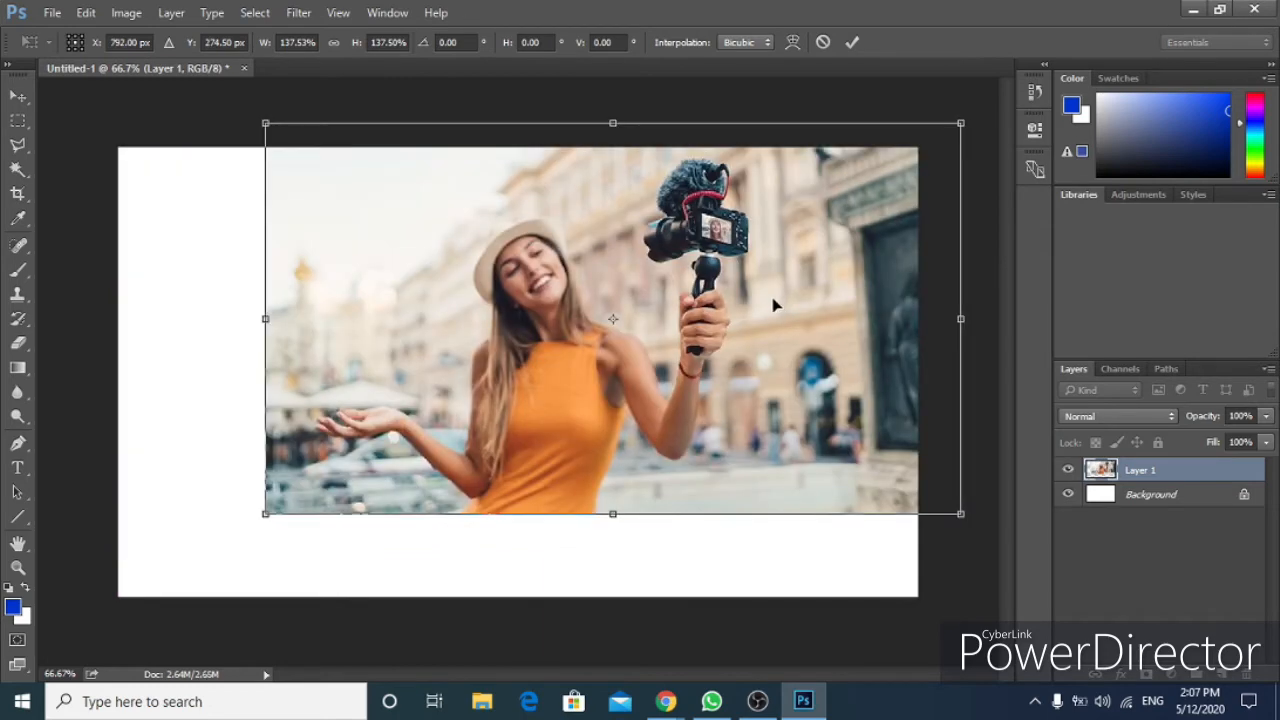
key("ctrl+z")
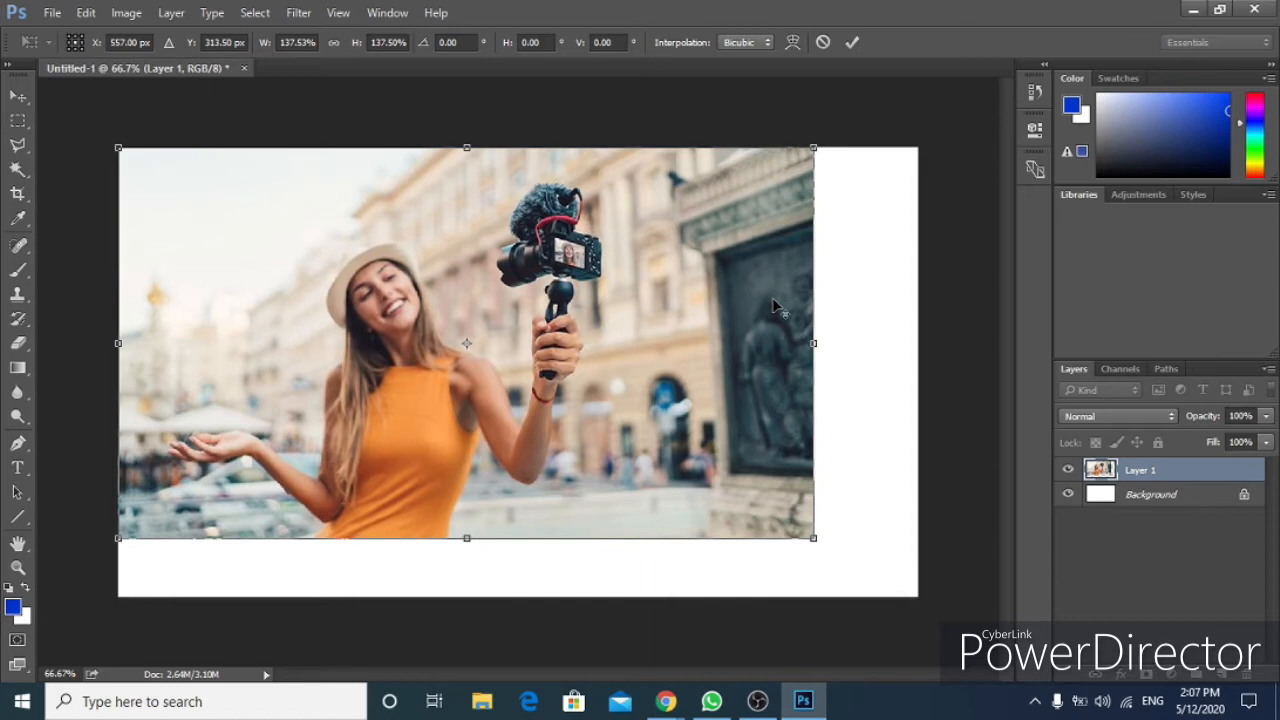
key("Return")
key("ctrl+z")
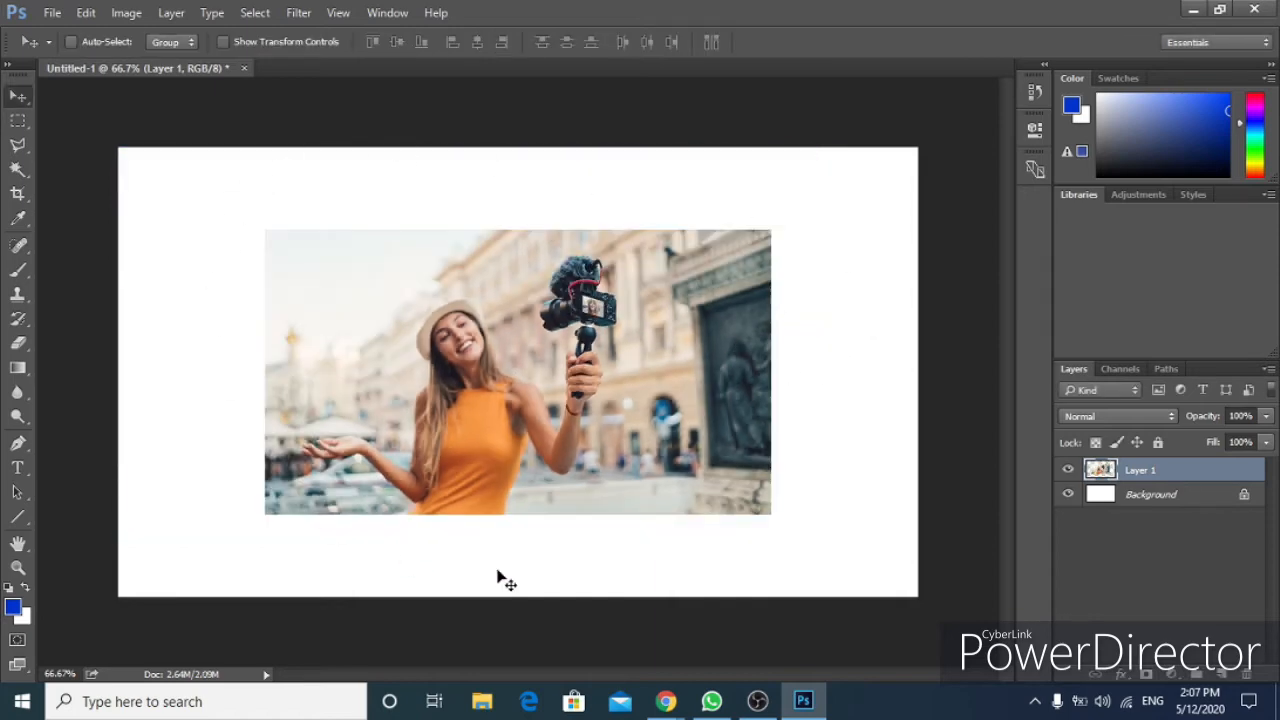
Free-transform the pasted photo, scaling it to about 158% and positioning it to fill the whole canvas.
key("ctrl")
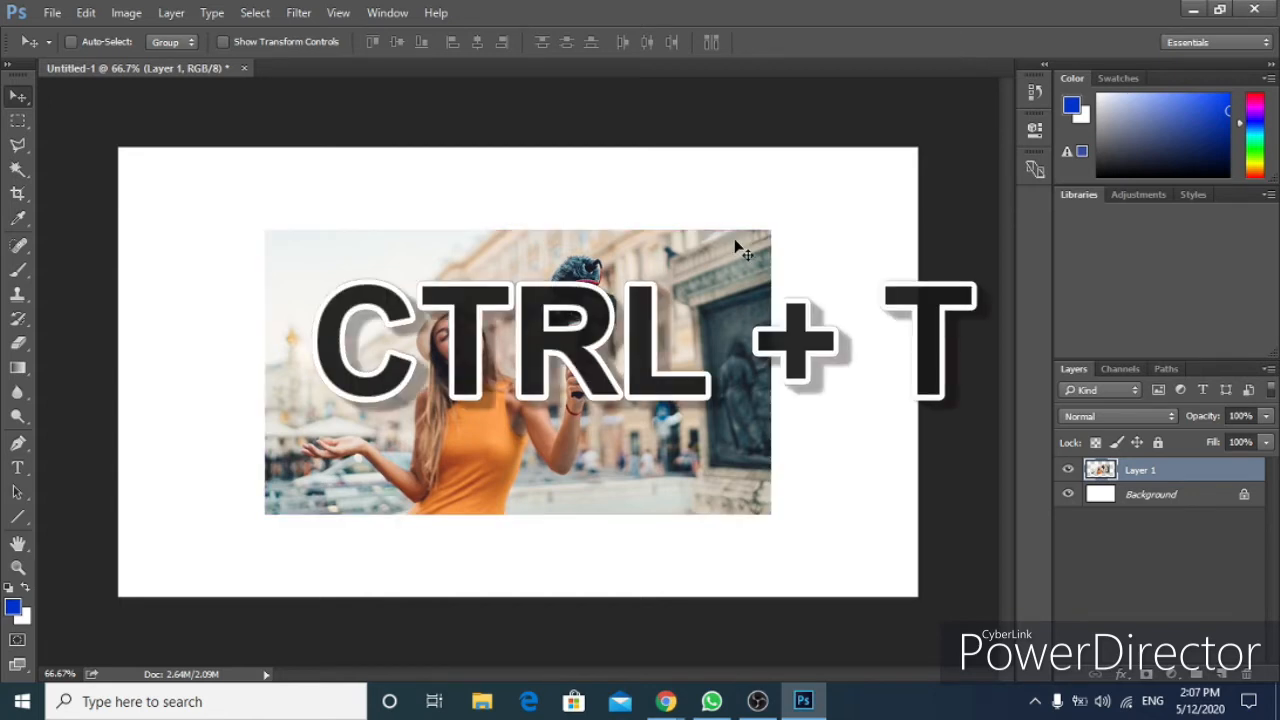
key("ctrl+t")
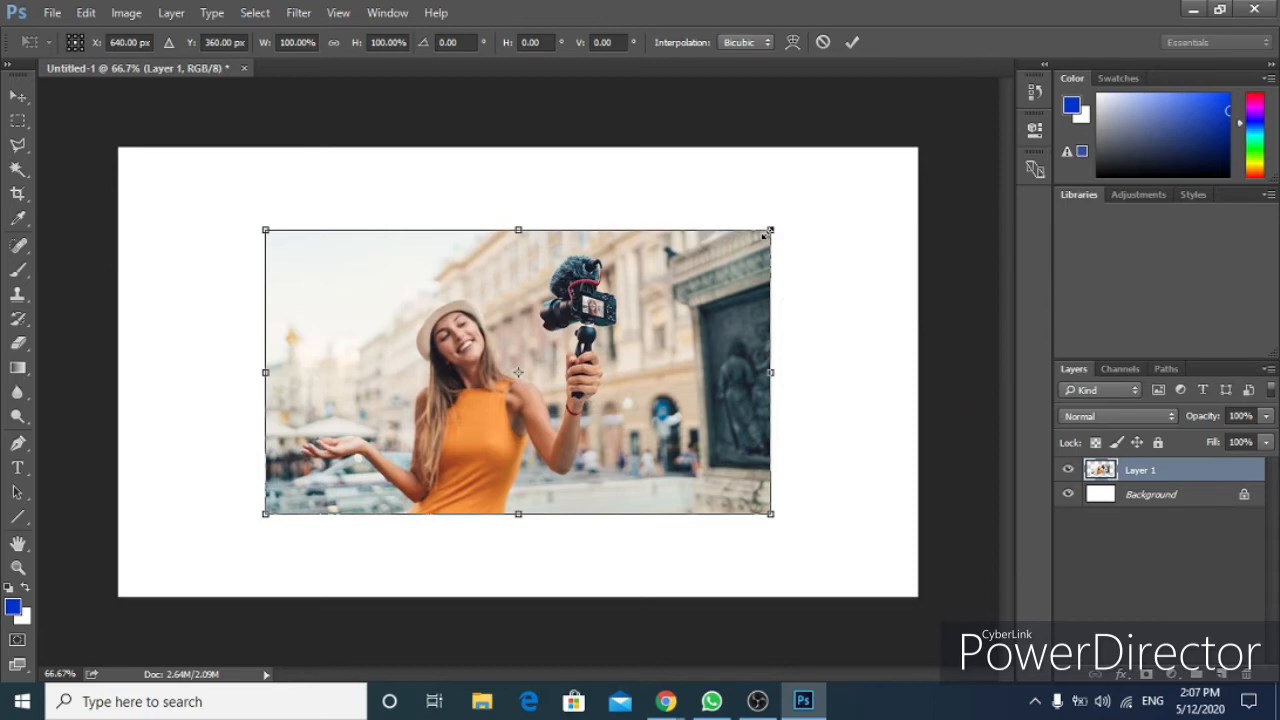
left_click_drag(769, 231, 968, 118)
left_click_drag(905, 175, 755, 201)
left_click_drag(724, 354, 819, 466)
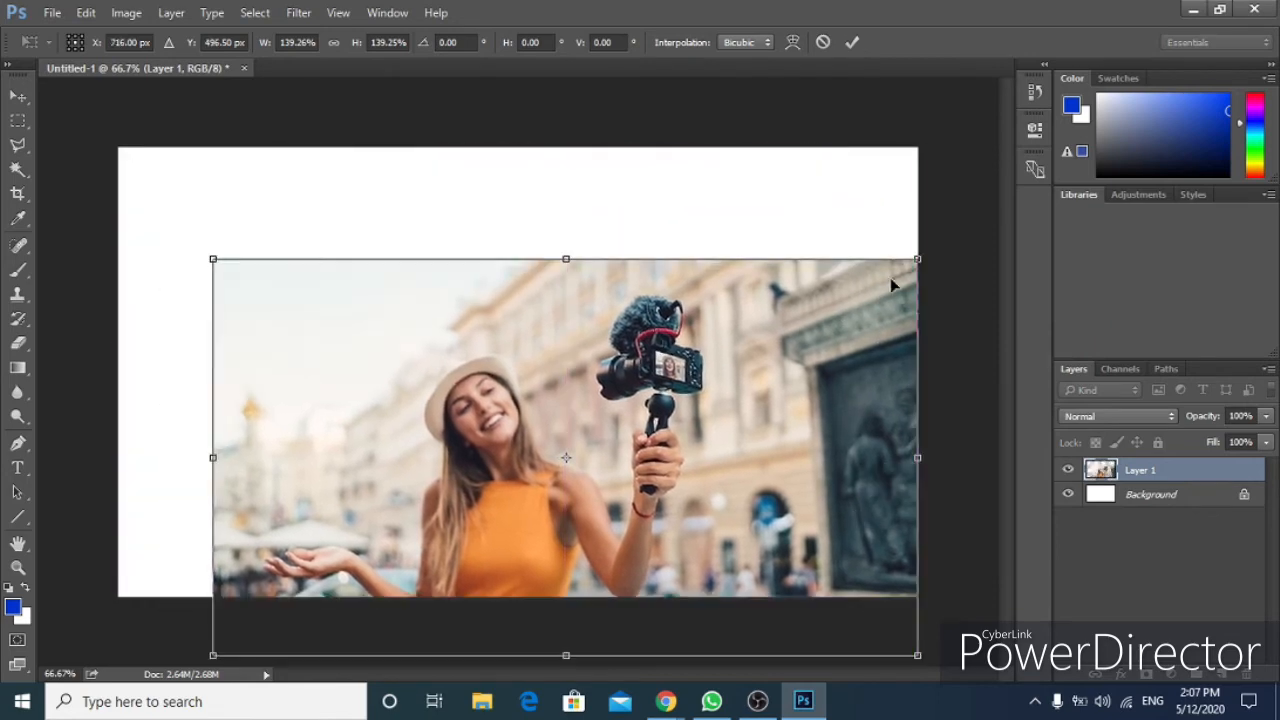
left_click_drag(917, 260, 1048, 189)
left_click_drag(934, 317, 840, 282)
left_click_drag(949, 383, 917, 382)
left_click_drag(516, 614, 520, 591)
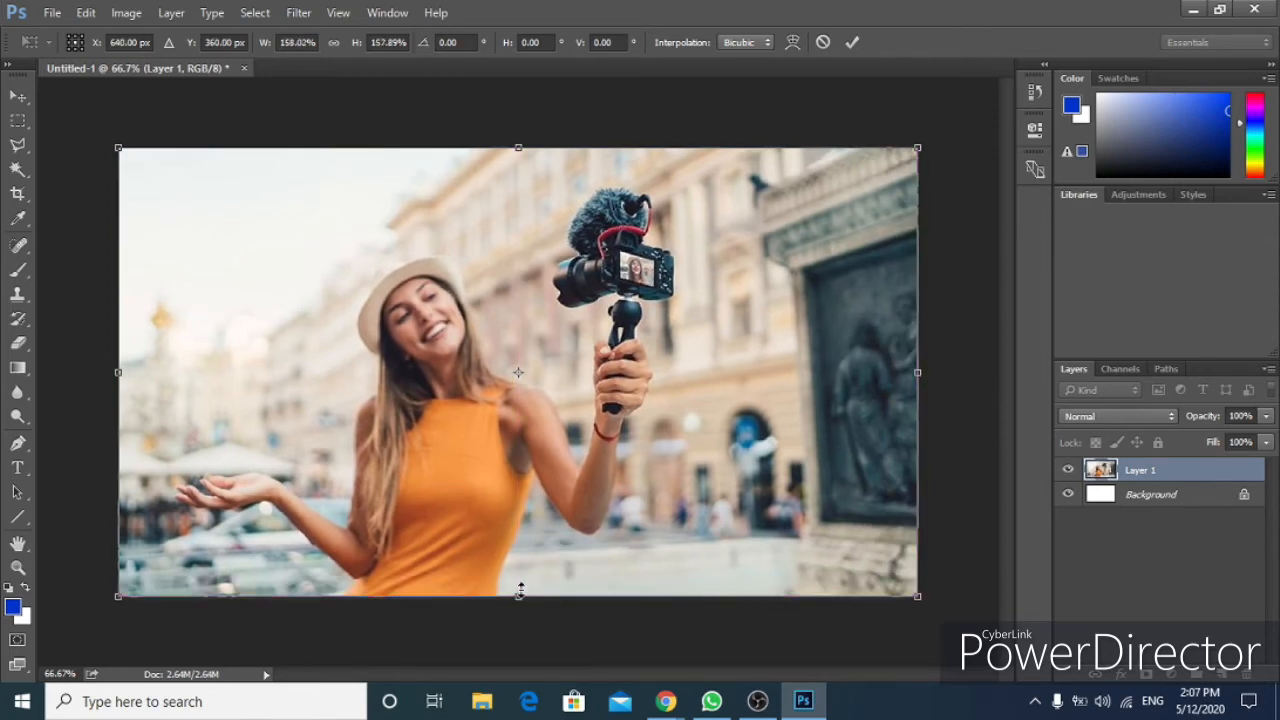
key("Return")
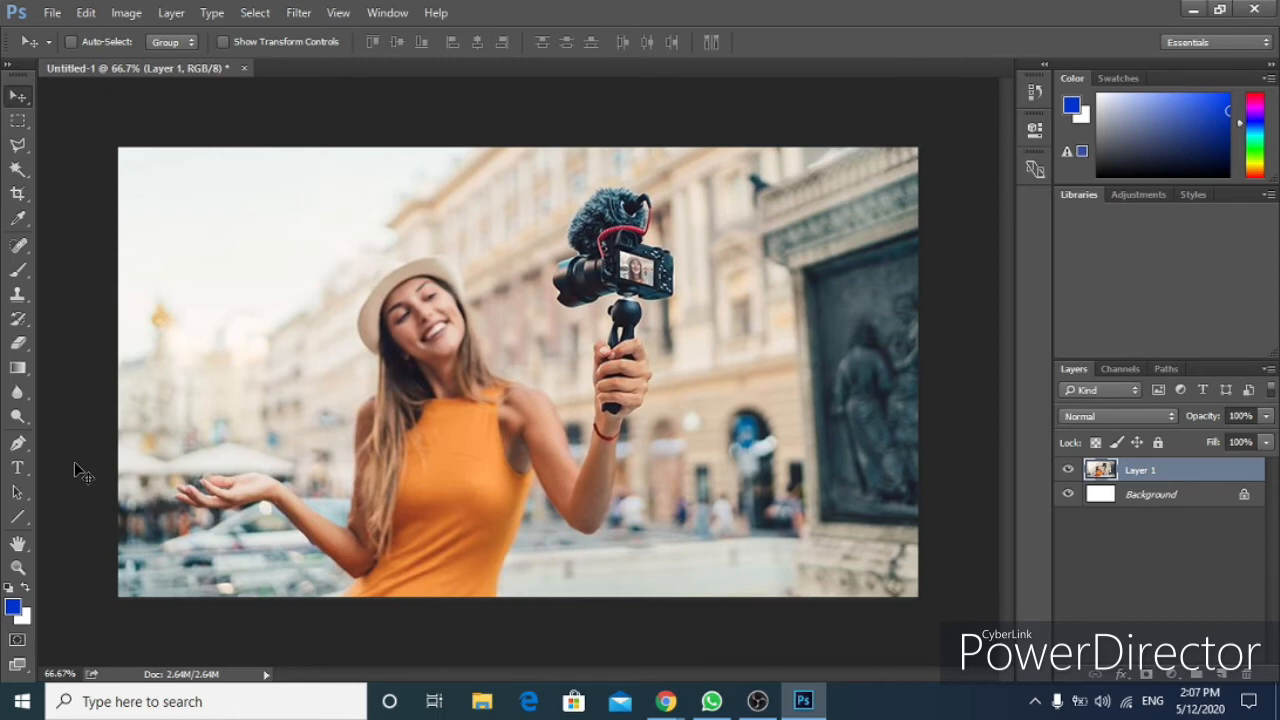
Draw a paragraph text box over the upper part of the photo with the Type tool and start typing a title.
left_click(24, 471)
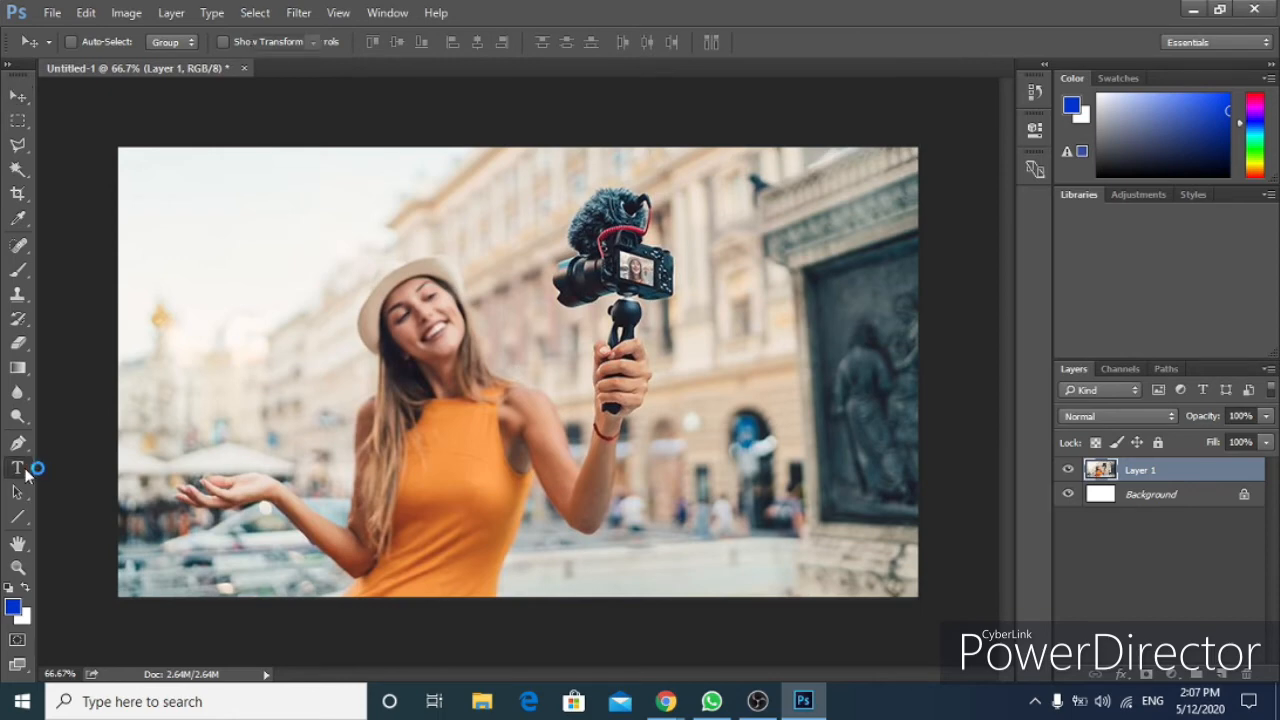
left_click_drag(162, 212, 724, 493)
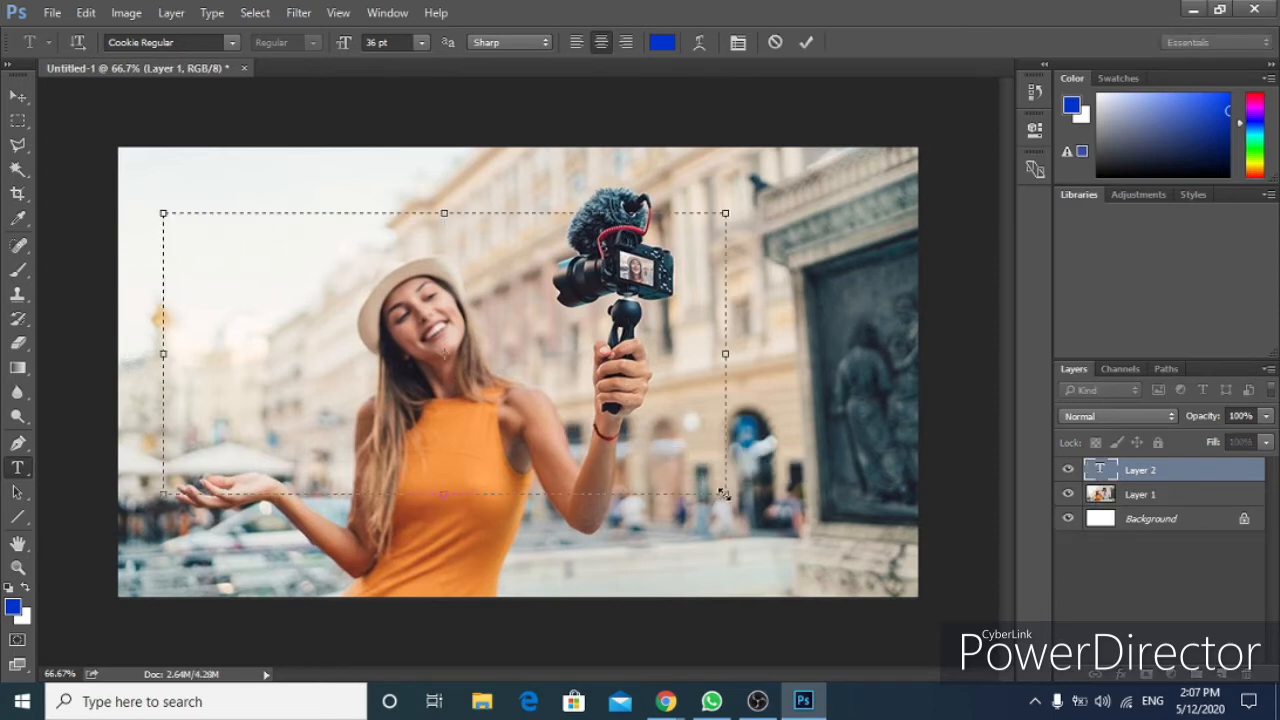
type("My first v")
key("ctrl+a")
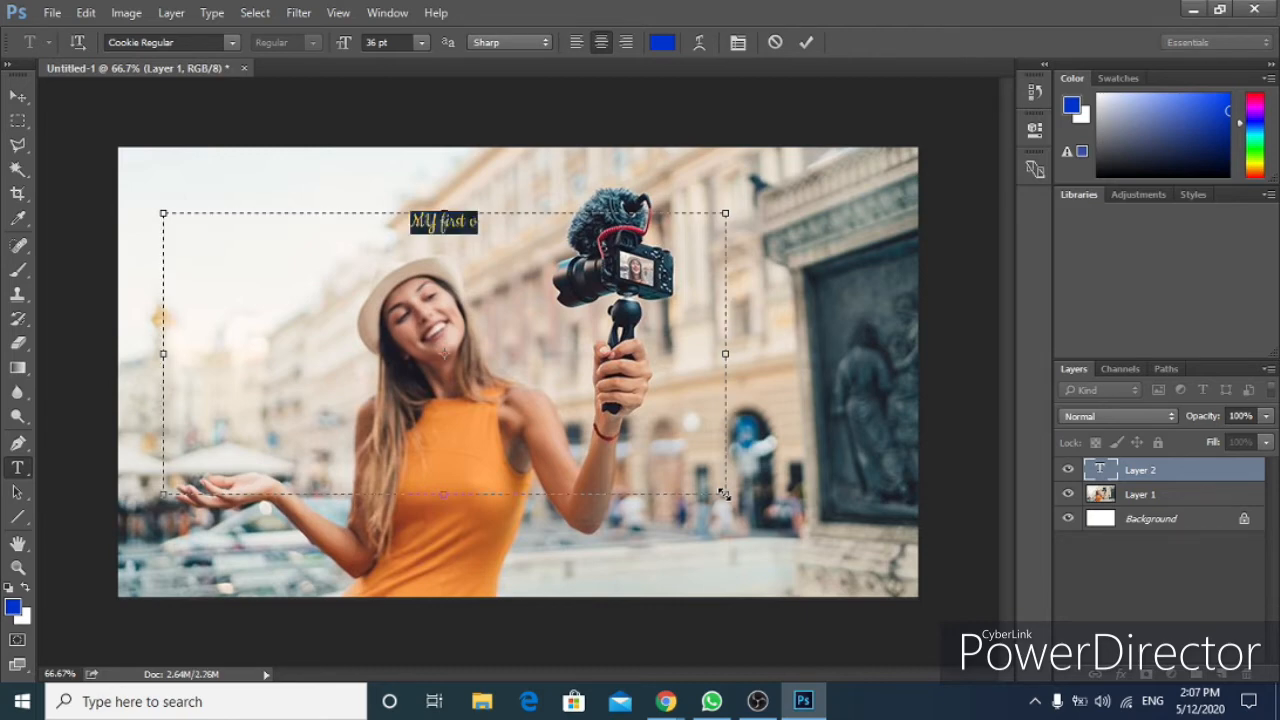
type("MY FIS")
key("BackSpace")
key("BackSpace")
type("R")
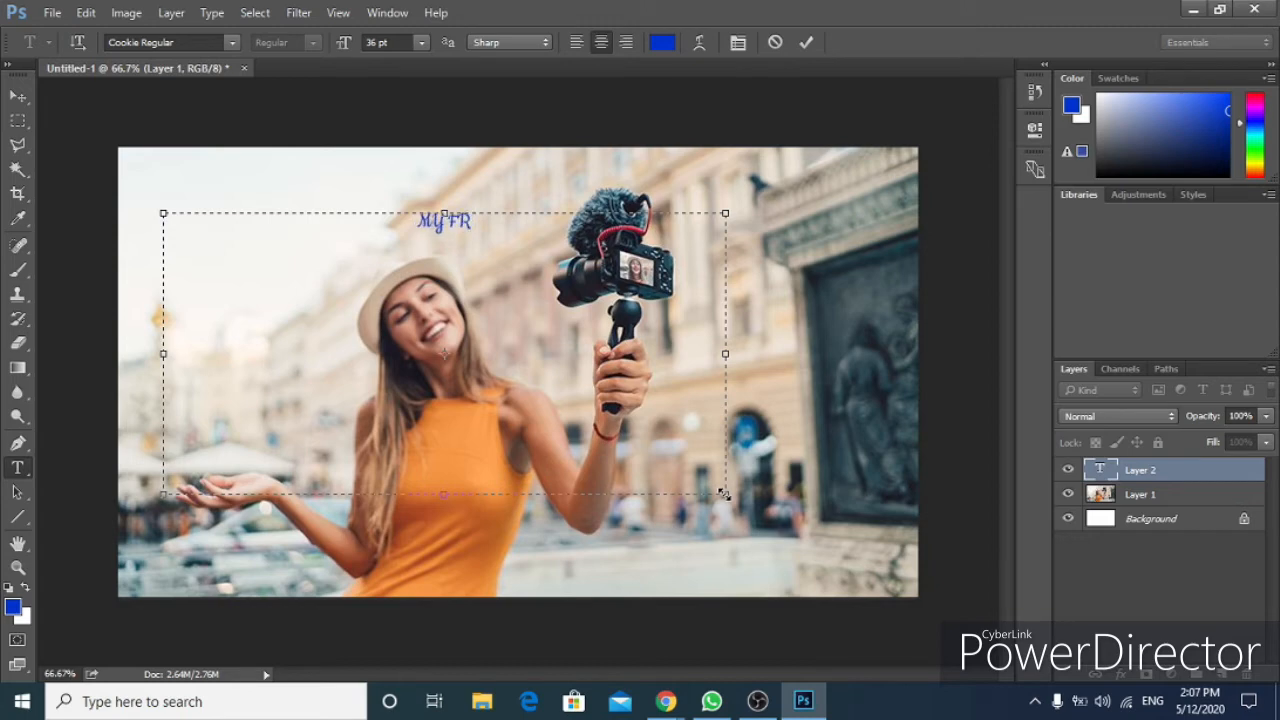
key("BackSpace")
type("ist")
Replace the text box contents with the title "My first vlog is now ready".
key("ctrl+a")
type("My first vlogging")
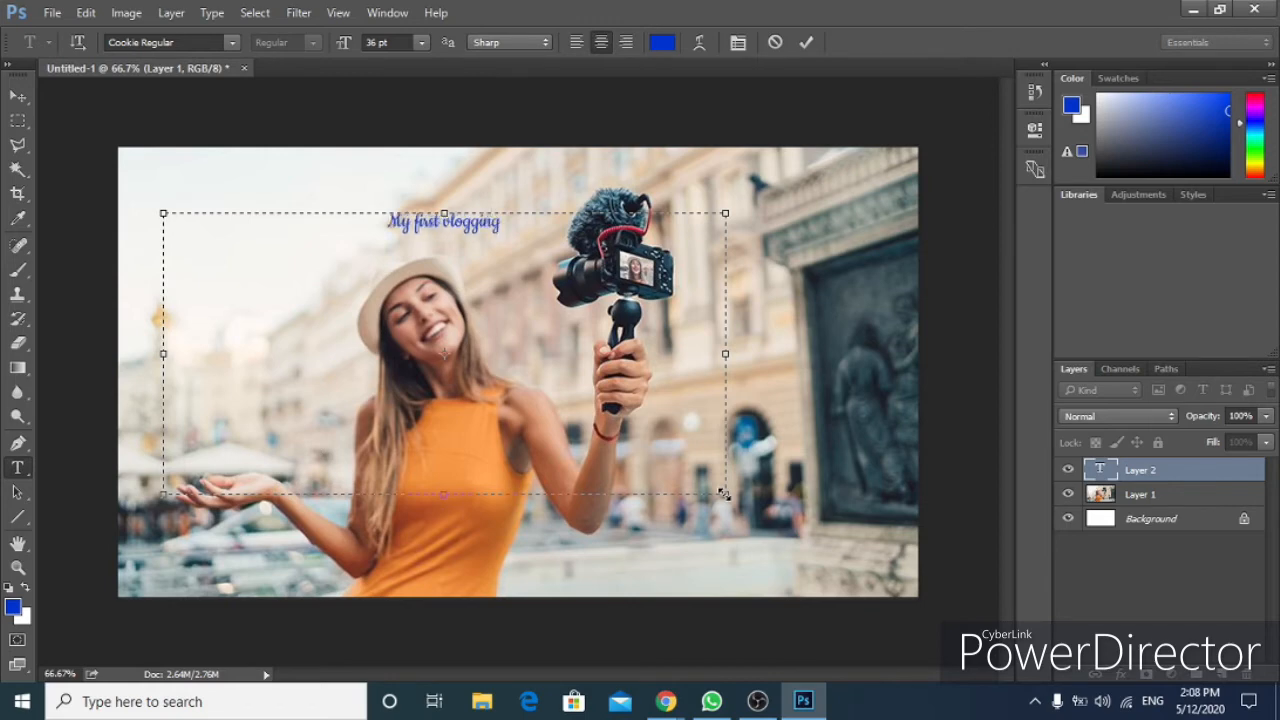
key("BackSpace")
key("BackSpace")
key("BackSpace")
key("BackSpace")
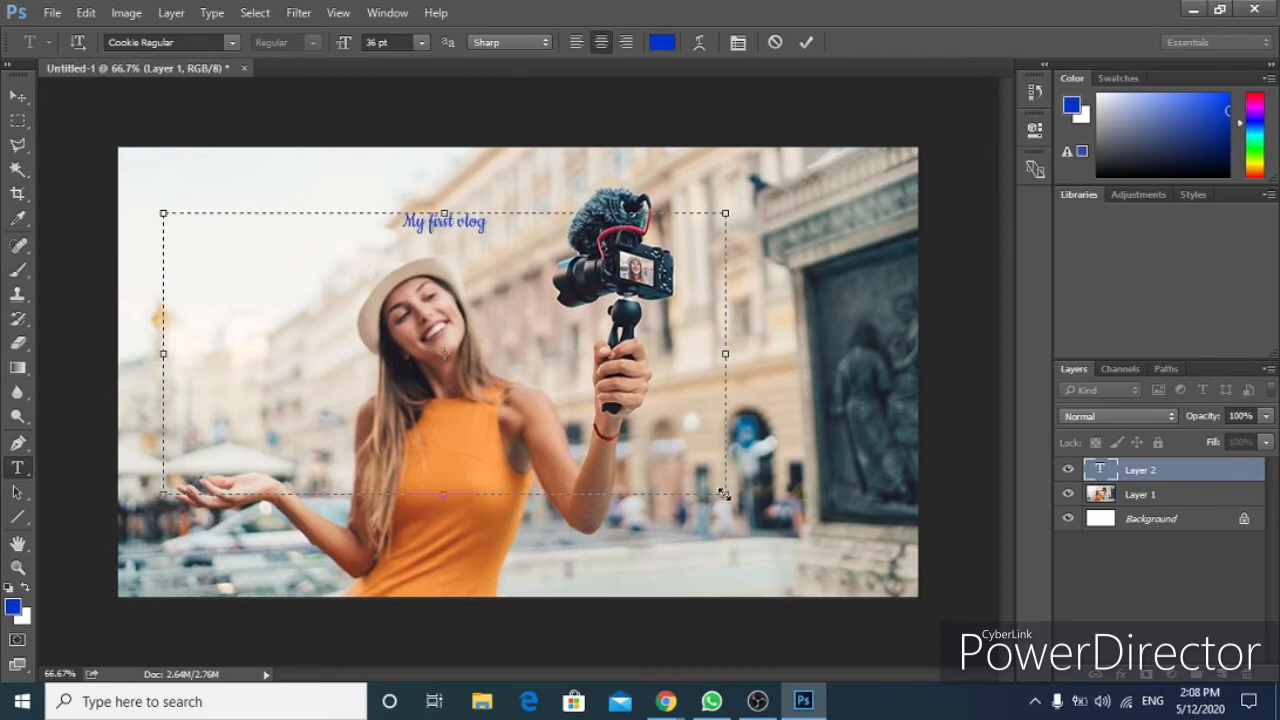
type("is now ready")
Select all the title text and set its font size to 200 pt.
key("ctrl+a")
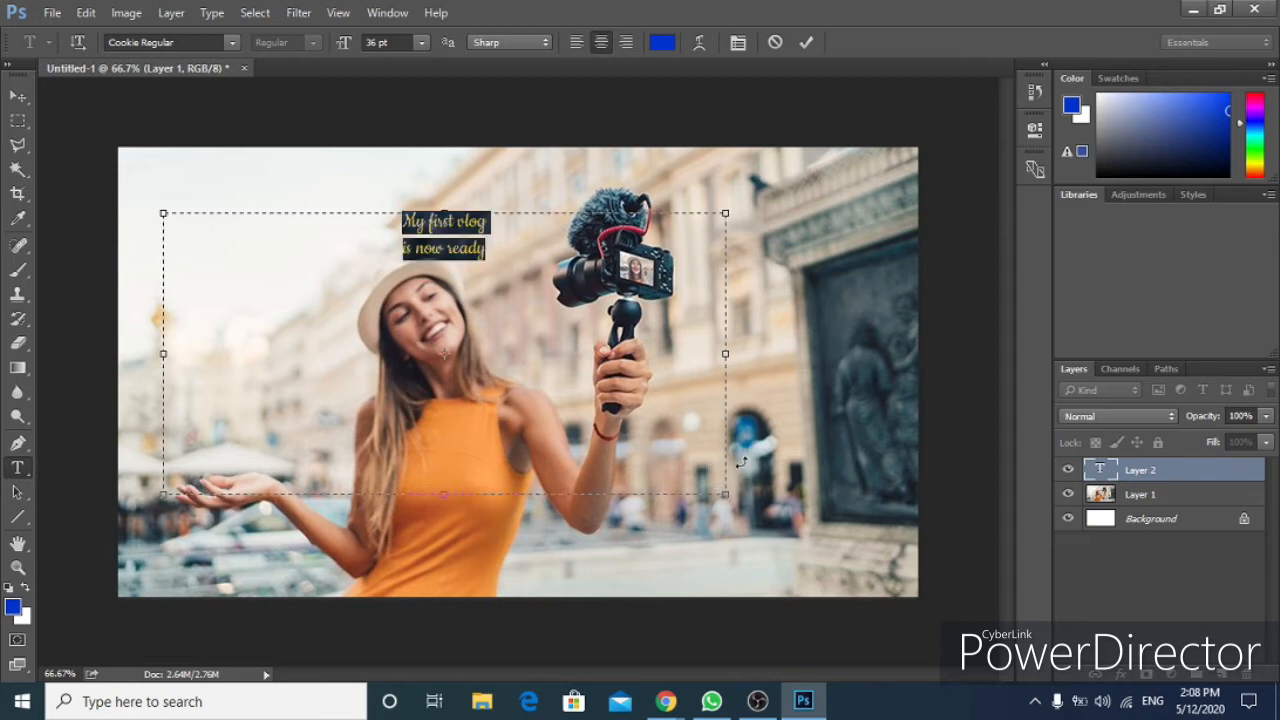
left_click(524, 254)
left_click_drag(524, 254, 400, 228)
left_click(421, 42)
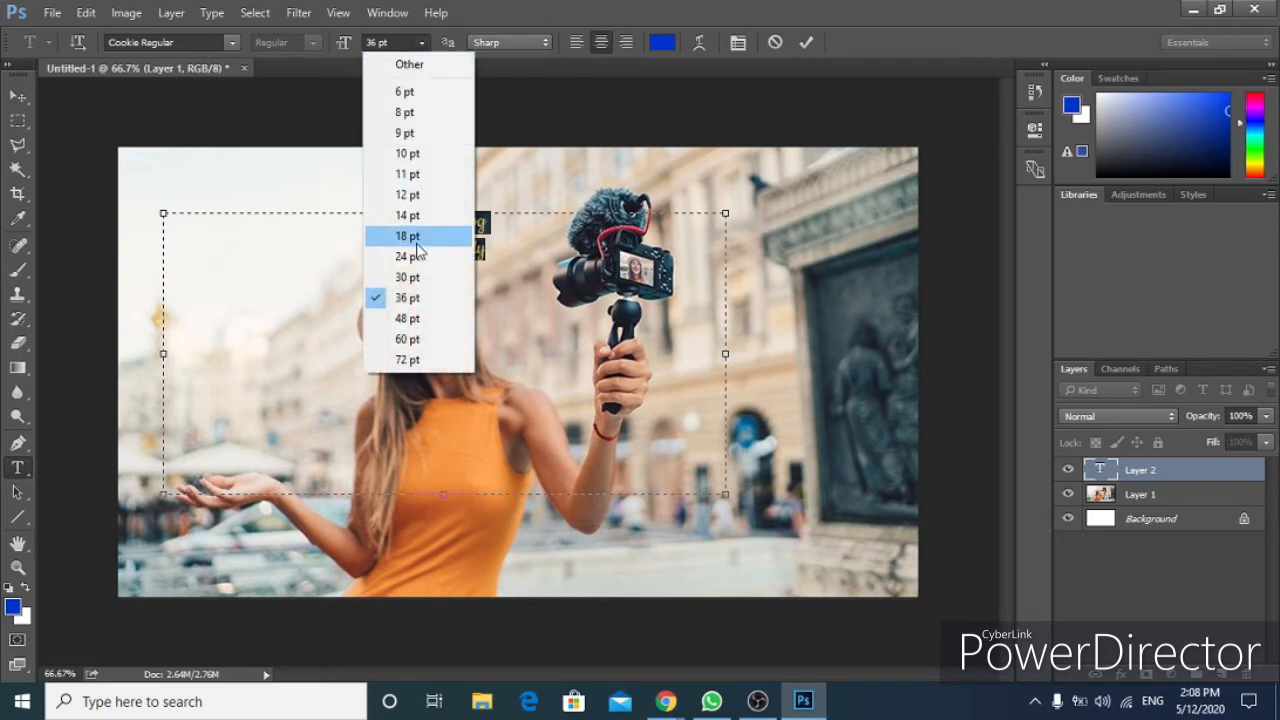
left_click(421, 361)
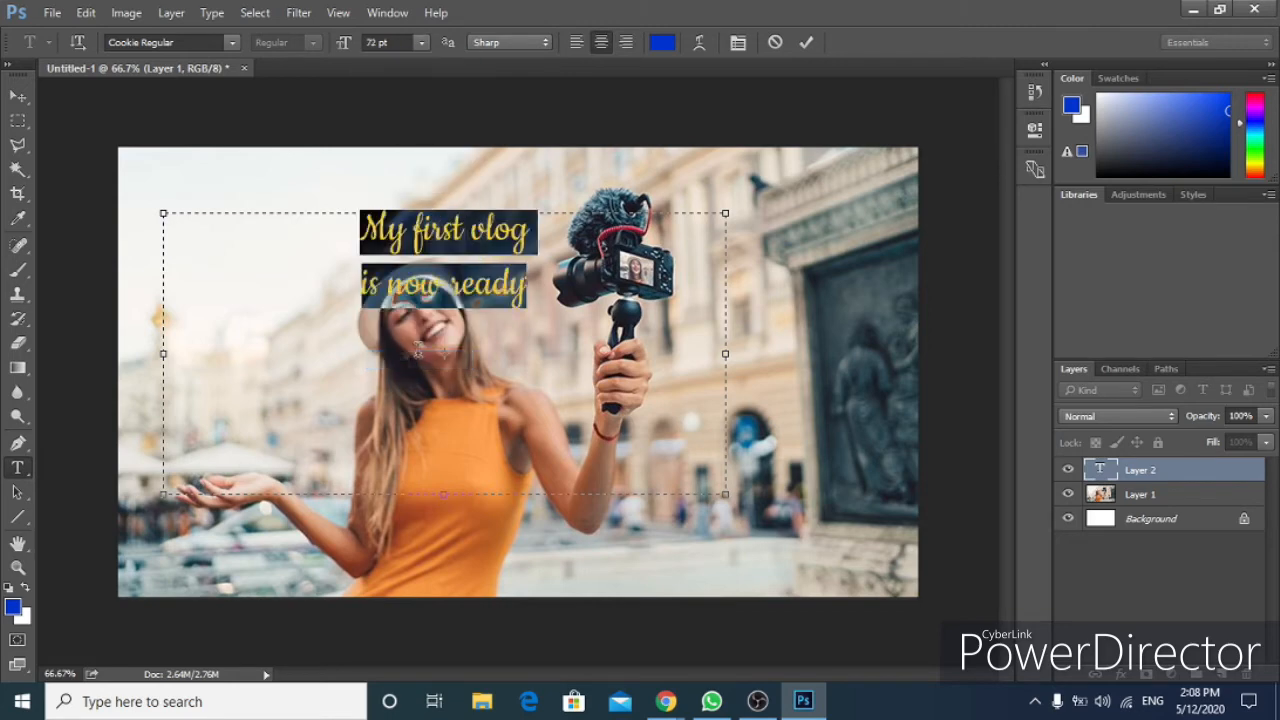
left_click(389, 46)
type("100")
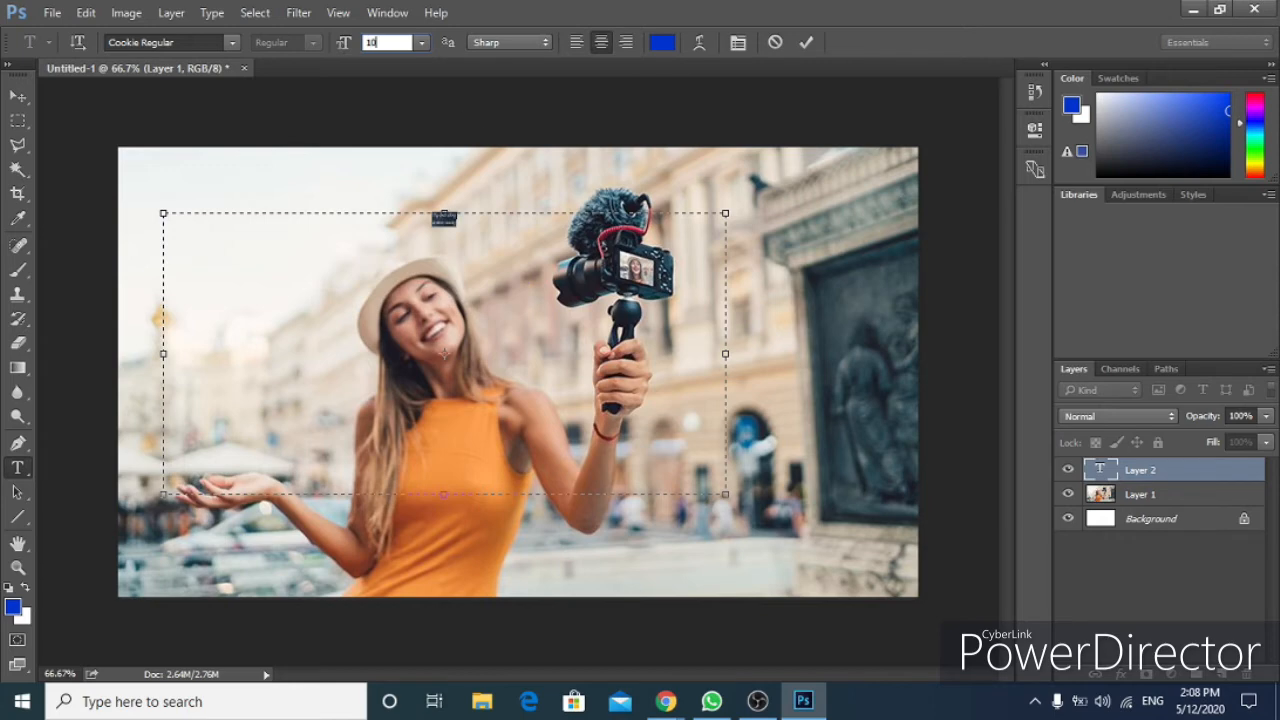
key("BackSpace")
key("BackSpace")
key("BackSpace")
type("200")
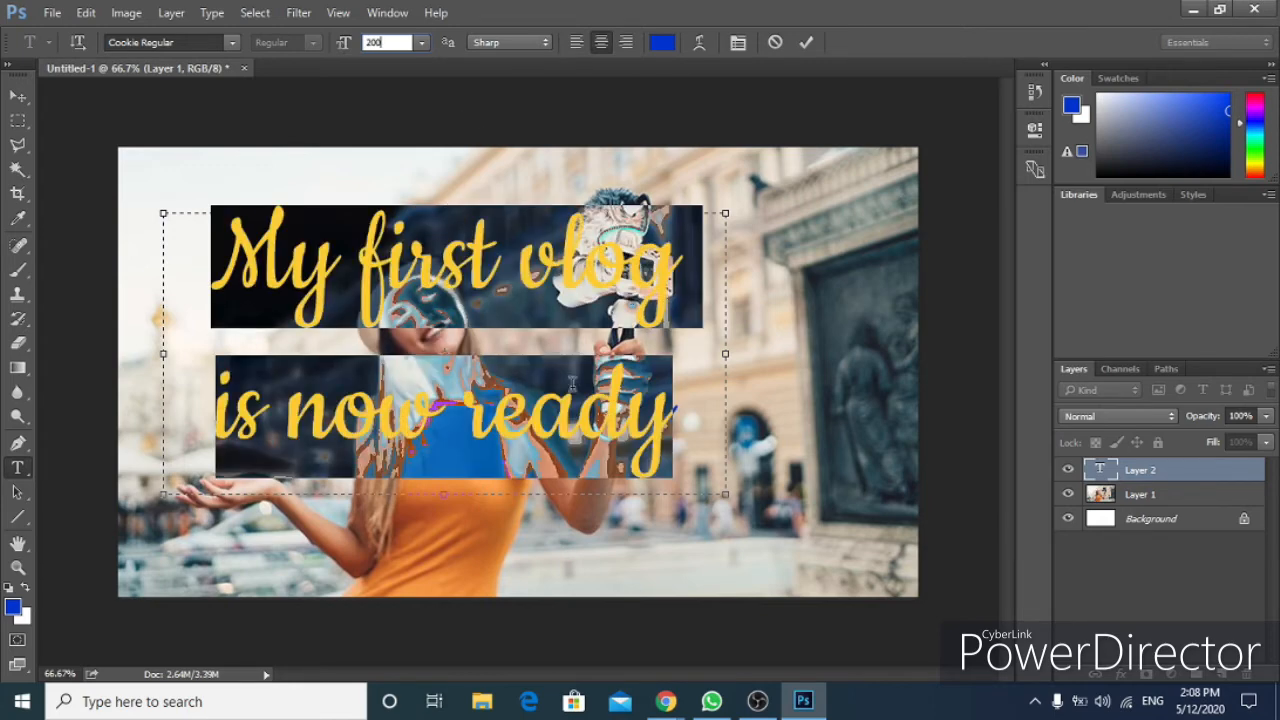
left_click(414, 285)
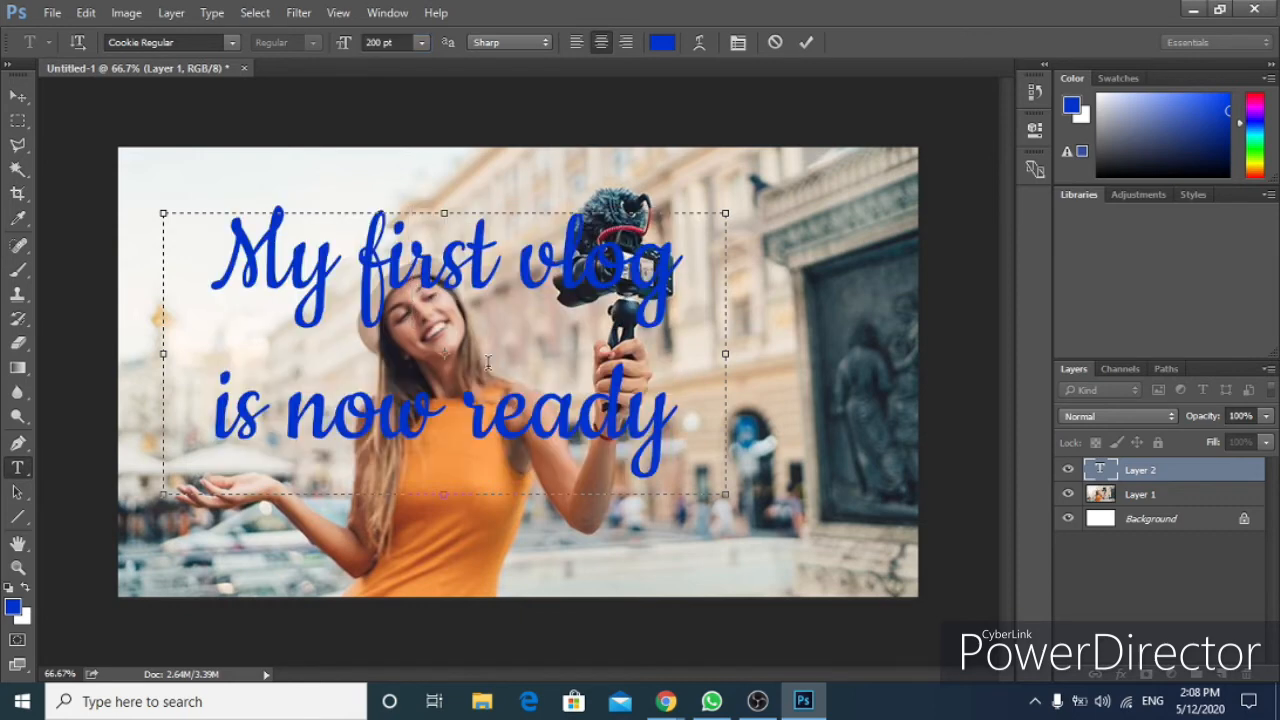
Scale the title text layer down to about 88% and move it toward the lower right of the photo.
key("ctrl+a")
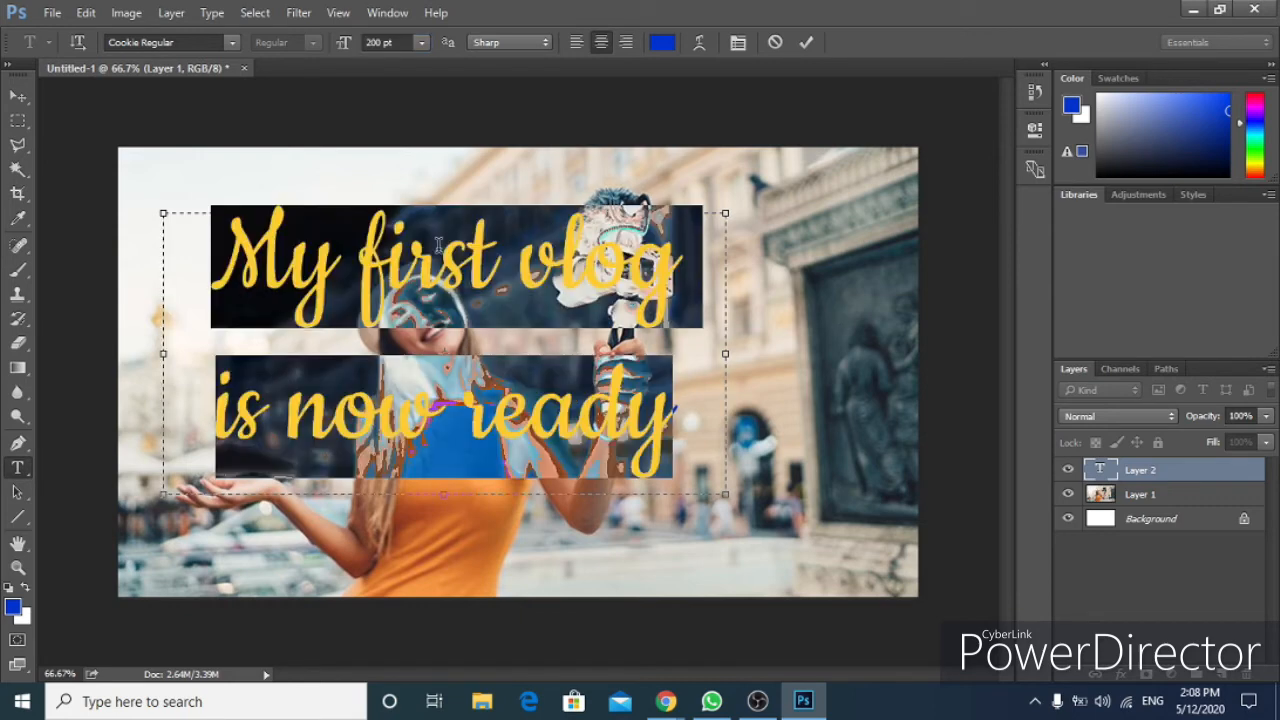
left_click(405, 285)
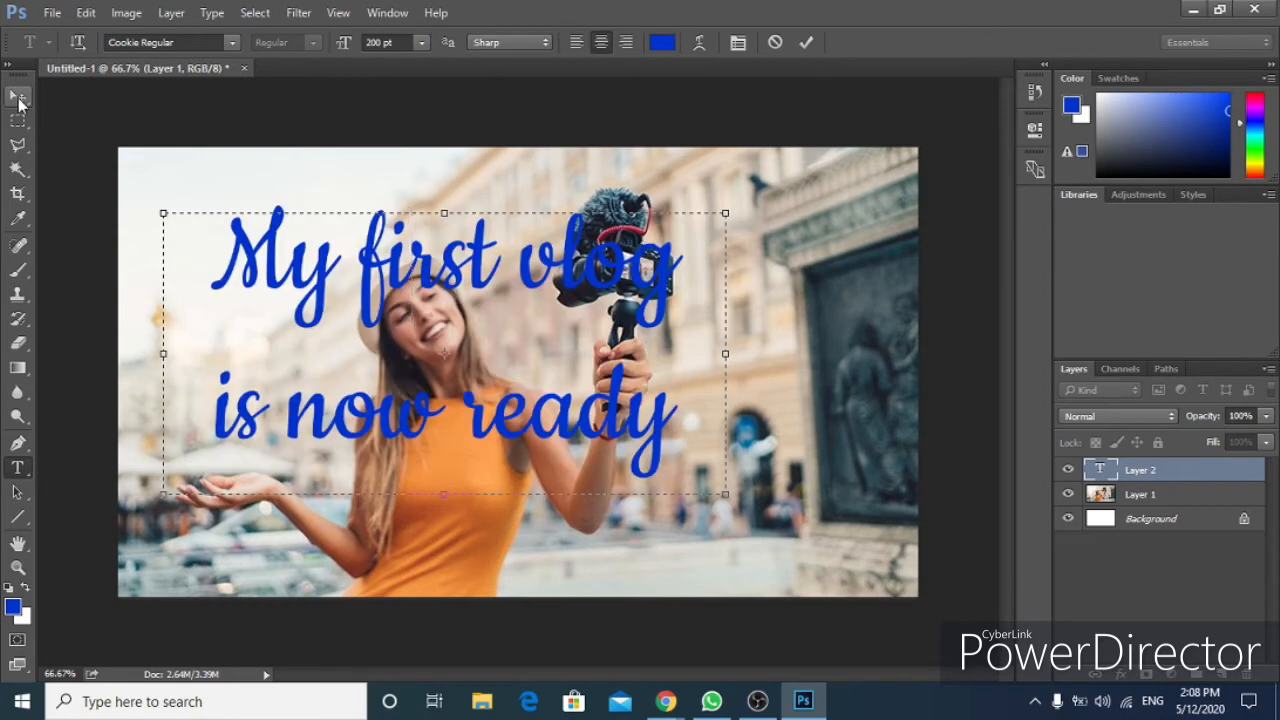
left_click(18, 96)
left_click_drag(384, 306, 476, 350)
key("ctrl+t")
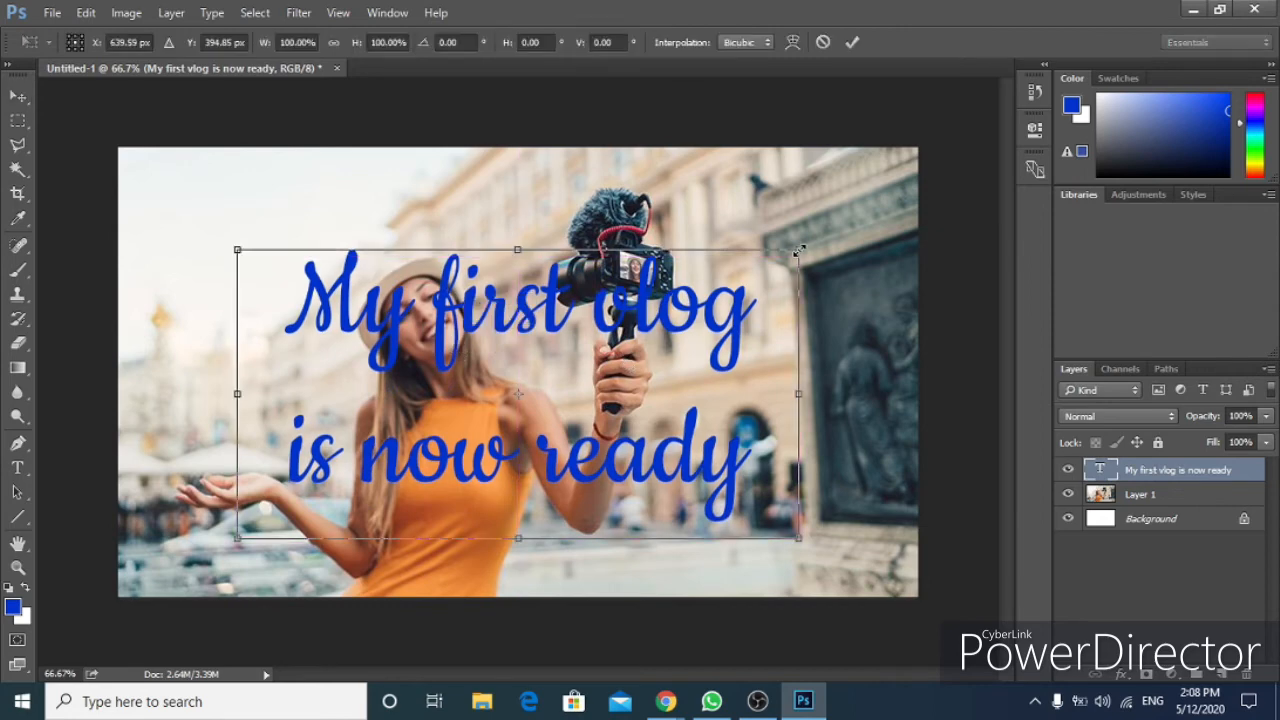
left_click_drag(798, 250, 737, 284)
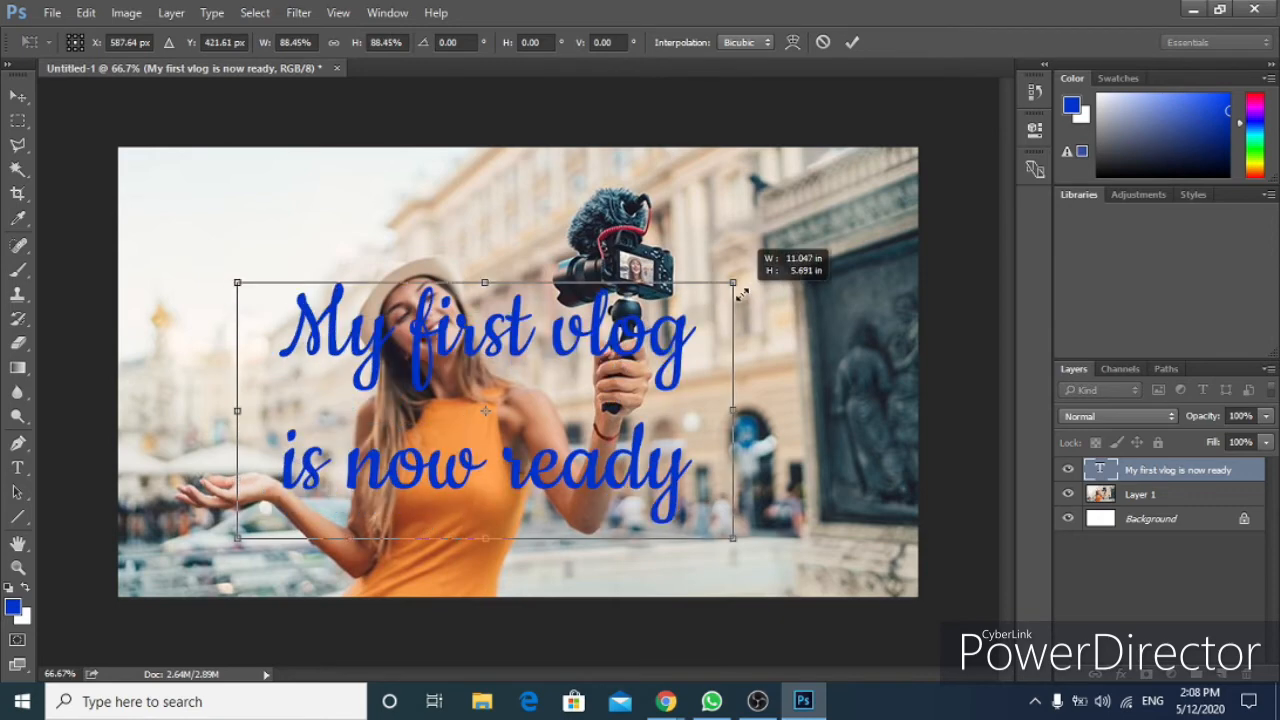
left_click_drag(586, 384, 768, 420)
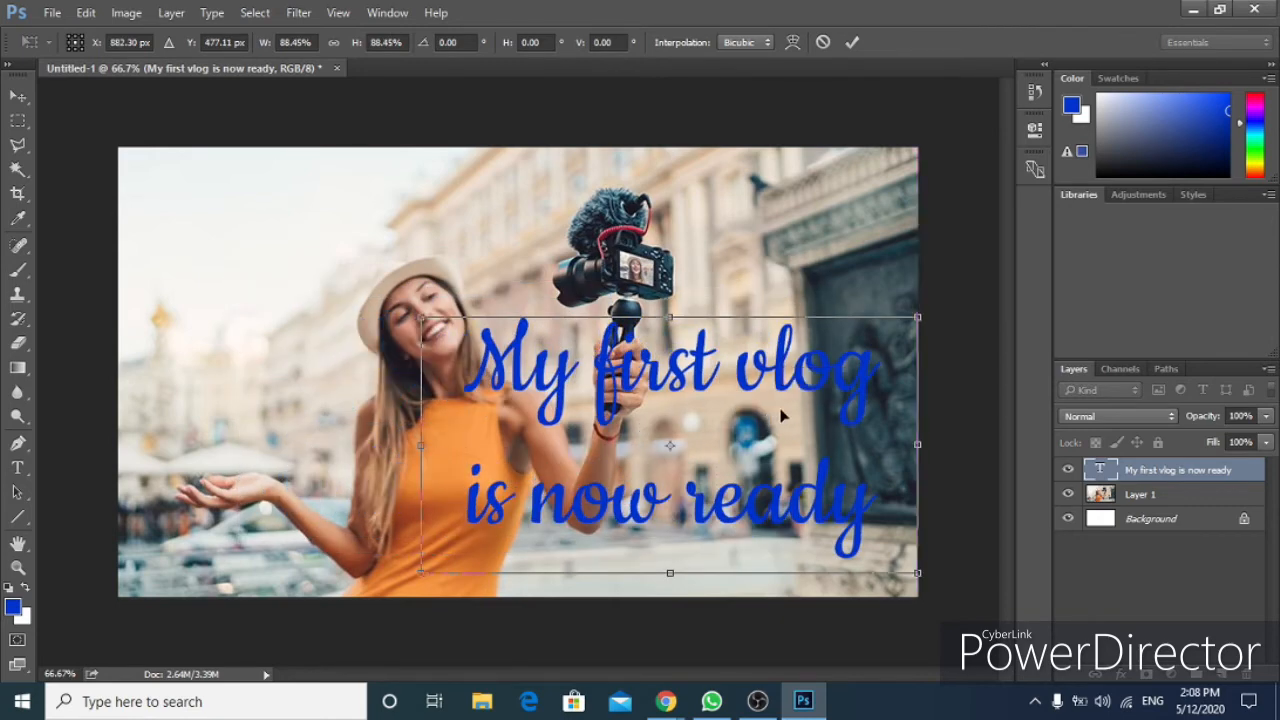
key("Return")
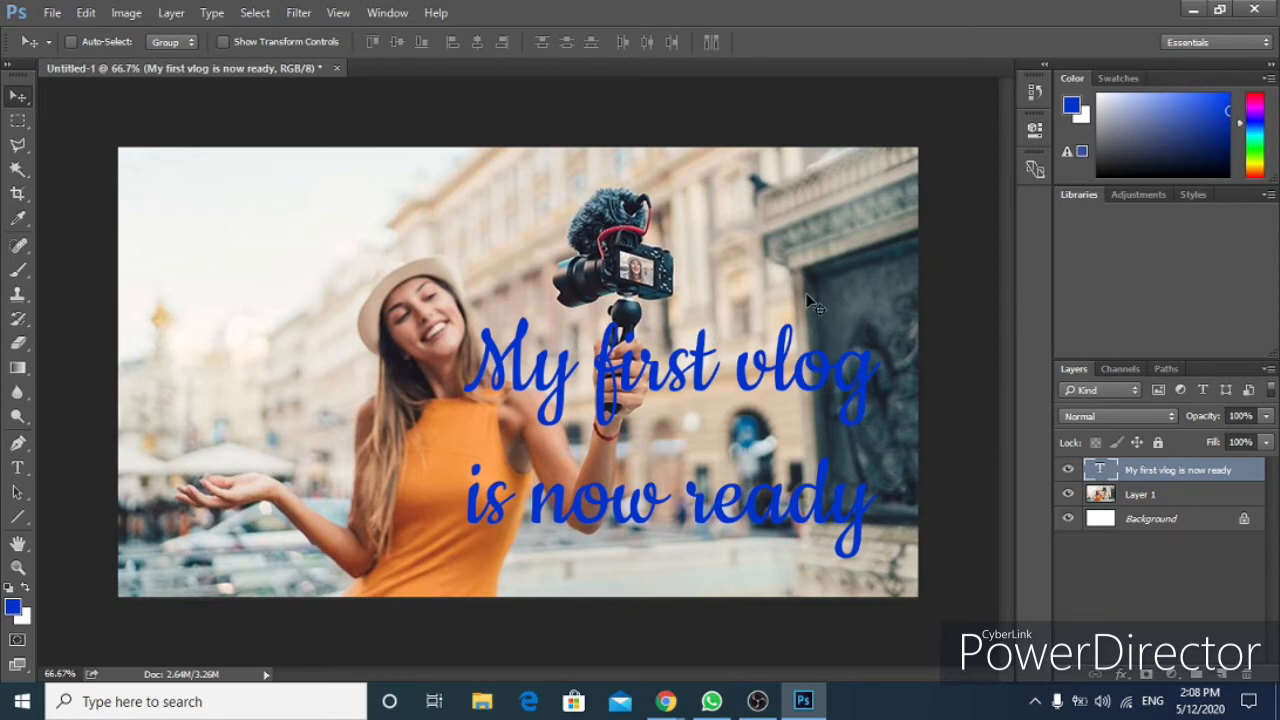
Add a Stroke layer style to the title text layer and set the stroke size to 10 px.
left_click(1124, 673)
left_click(1160, 495)
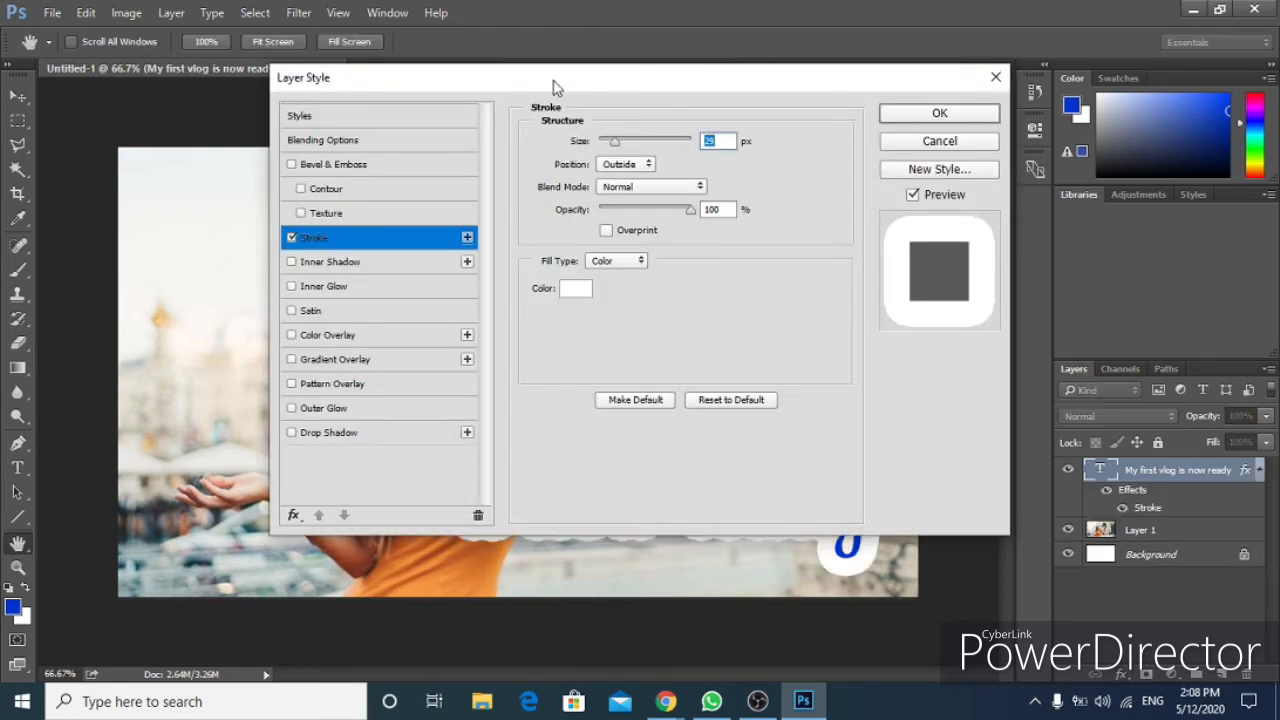
left_click_drag(555, 84, 1128, 143)
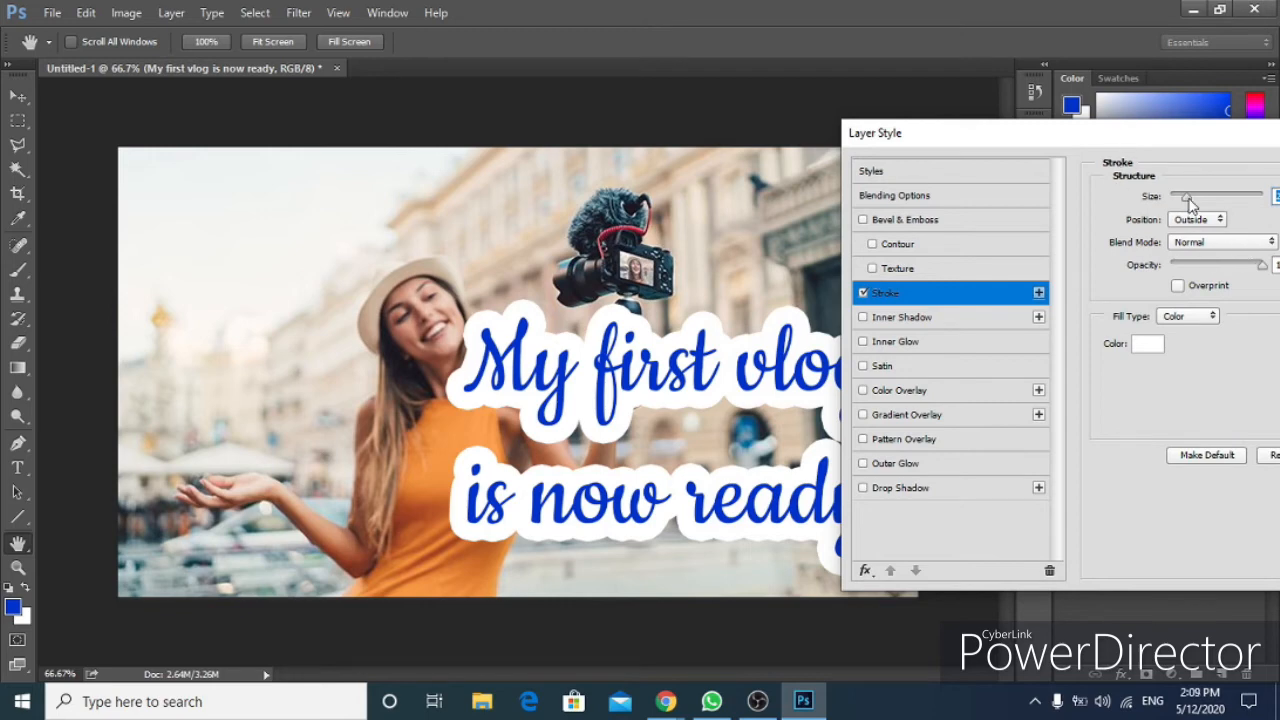
left_click_drag(1190, 202, 1175, 201)
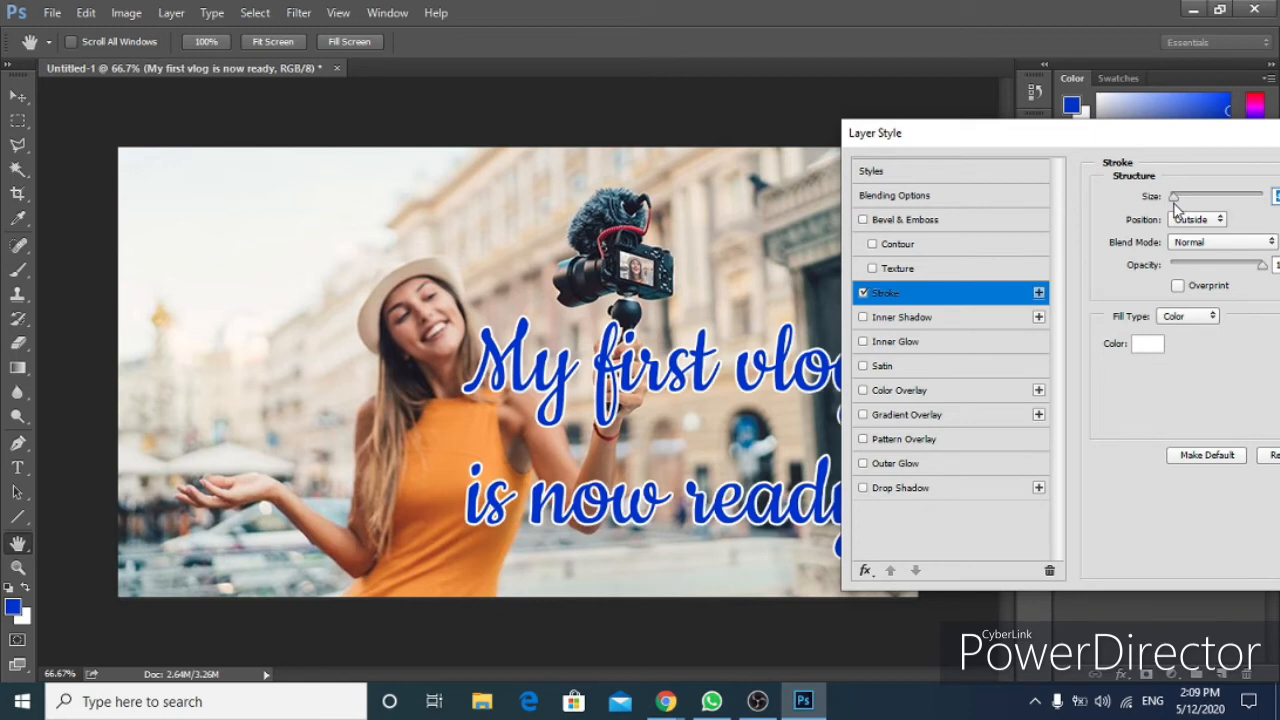
mouse_move(1175, 201)
left_mouse_down()
mouse_move(1249, 212)
mouse_move(1185, 203)
left_mouse_up()
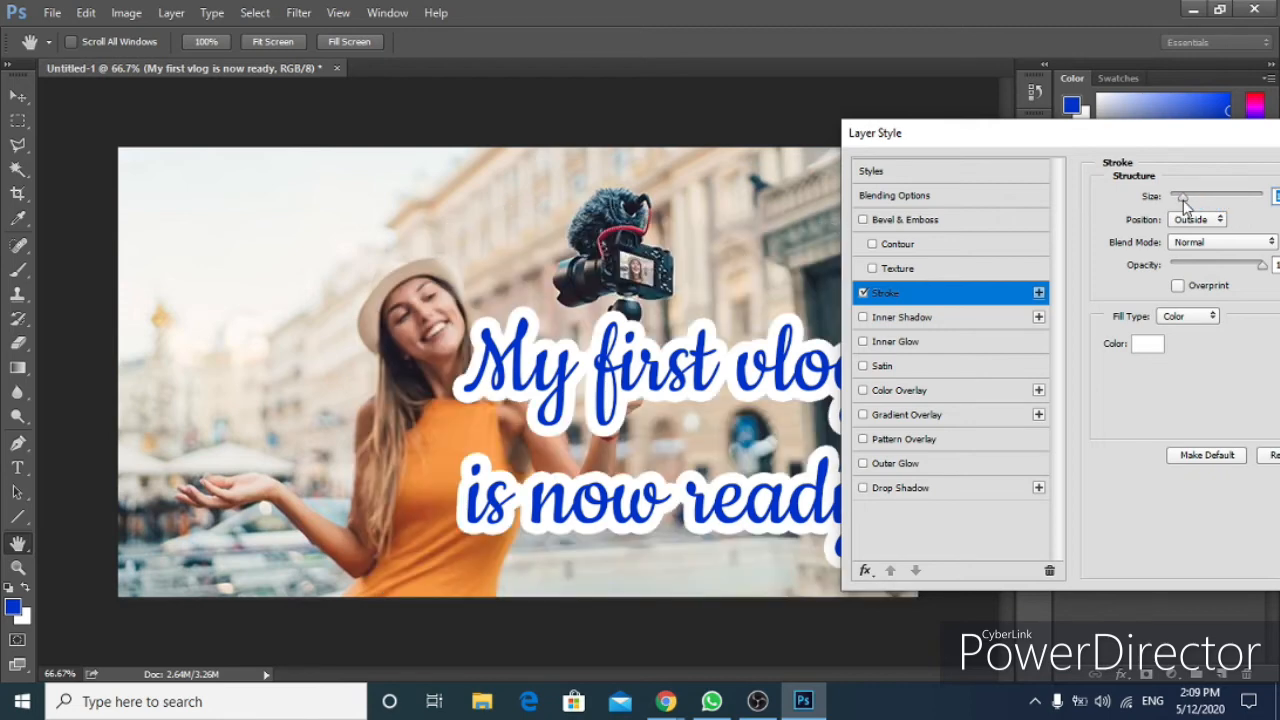
left_click_drag(1193, 146, 1165, 152)
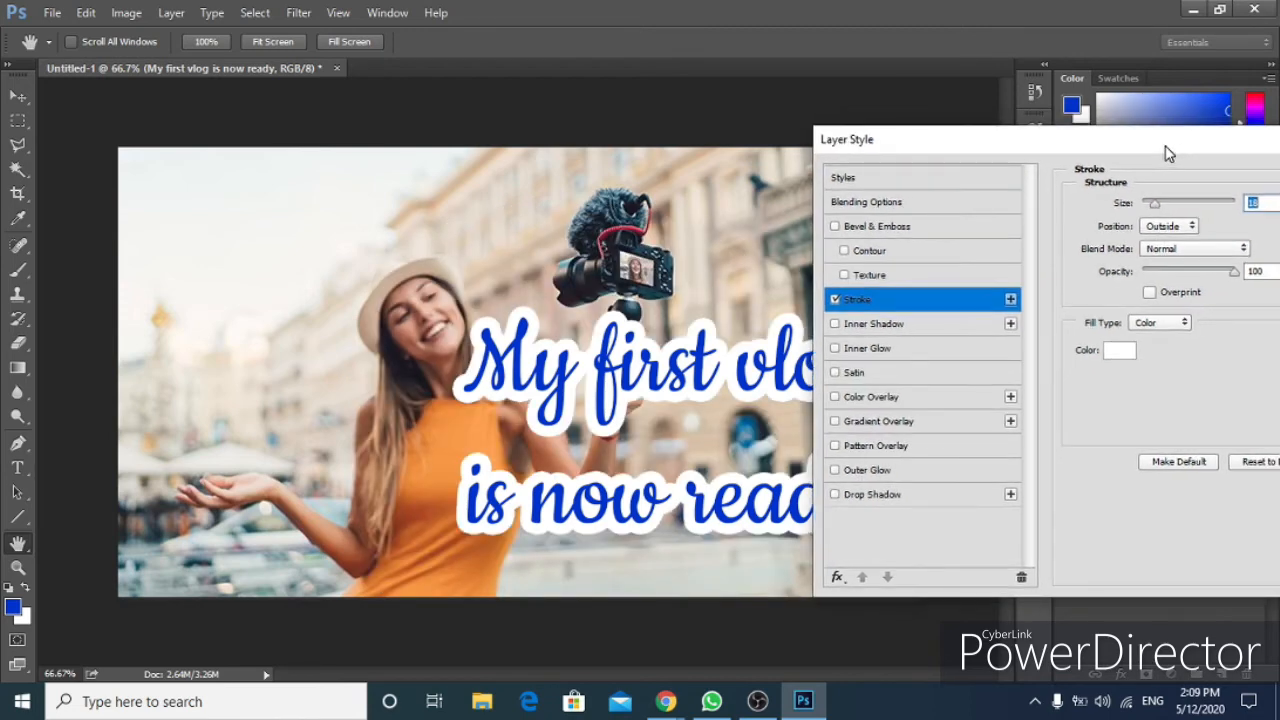
left_click_drag(1155, 207, 1151, 207)
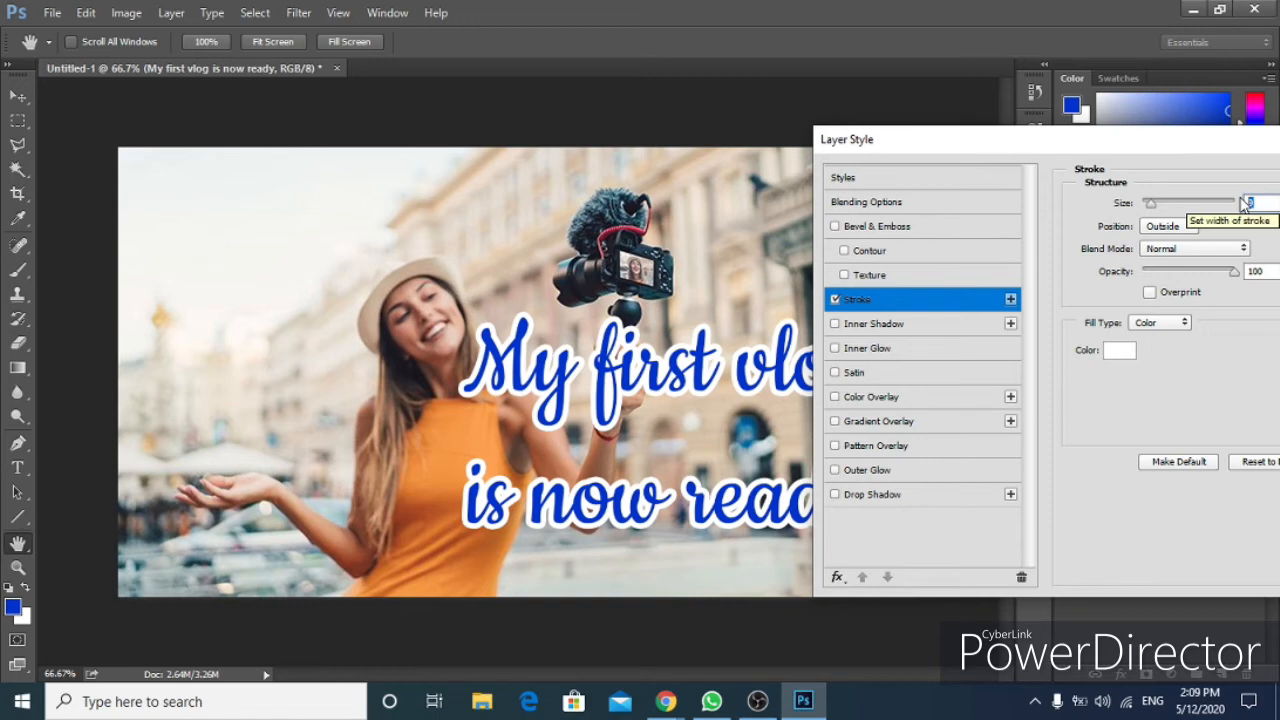
type("10")
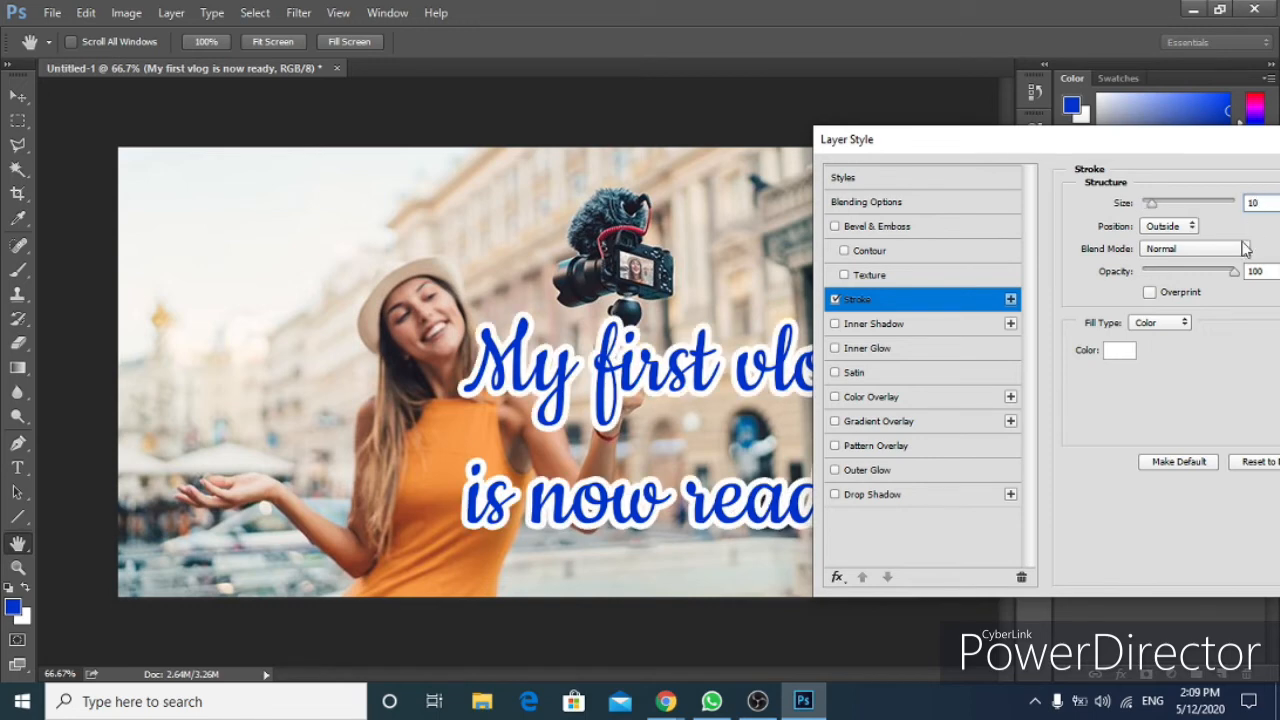
Try the Inside and Center stroke positions, then set the position back to Outside.
left_click(1192, 228)
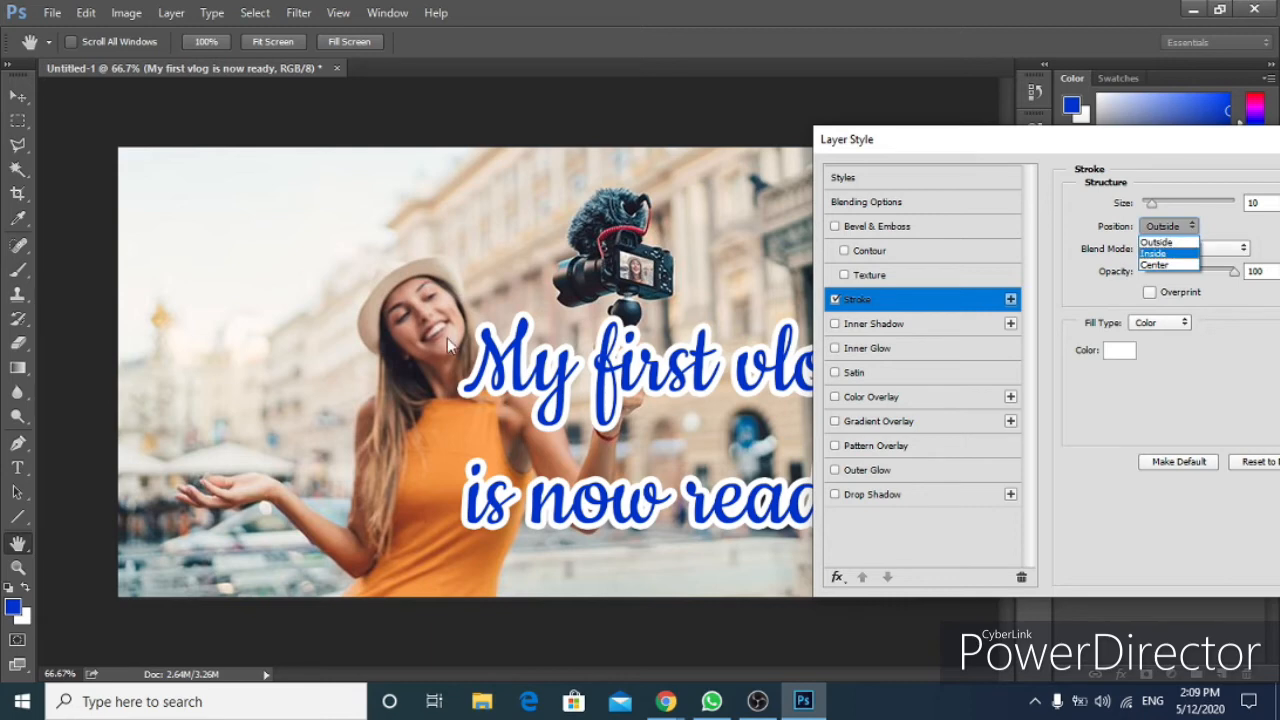
left_click(1160, 254)
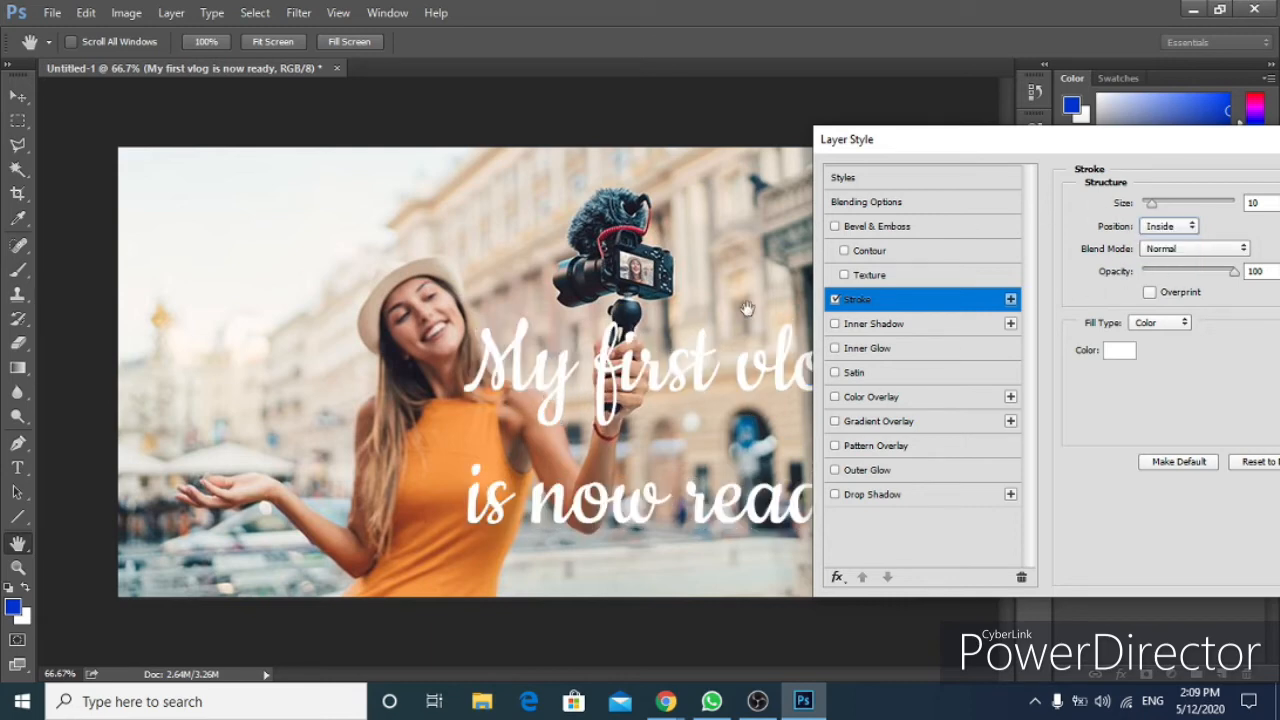
left_click(1182, 228)
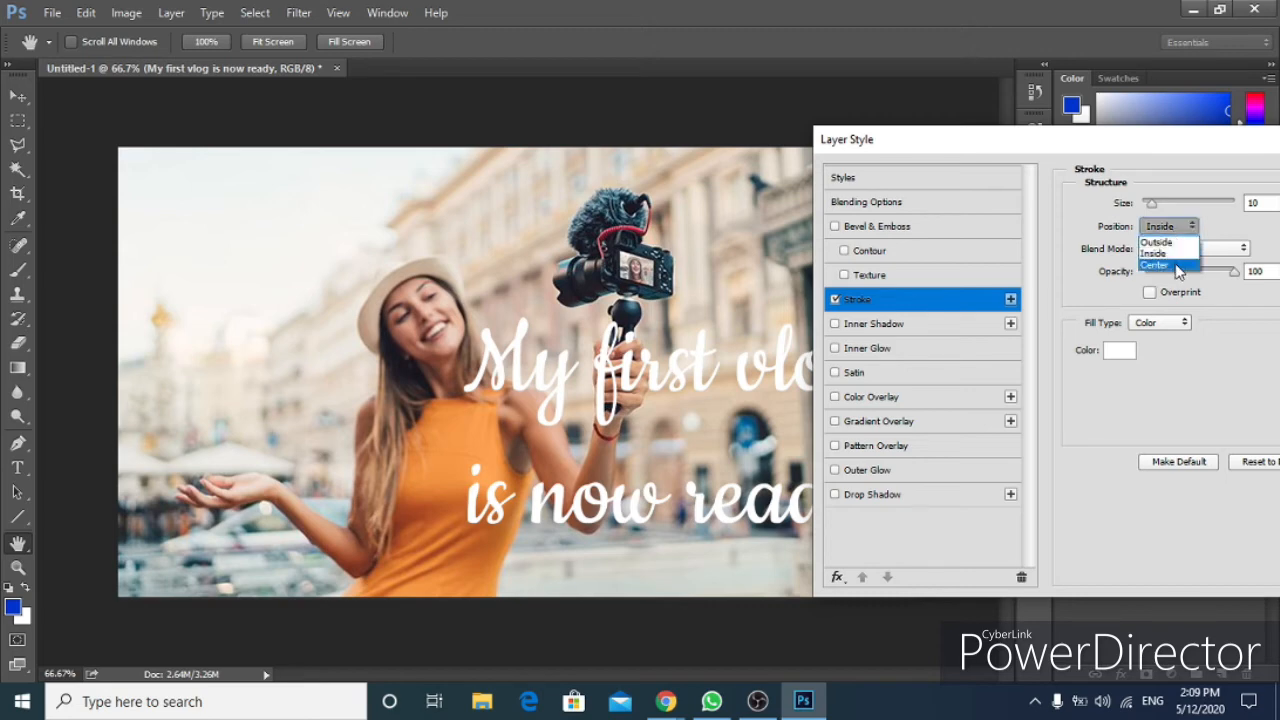
left_click(1177, 266)
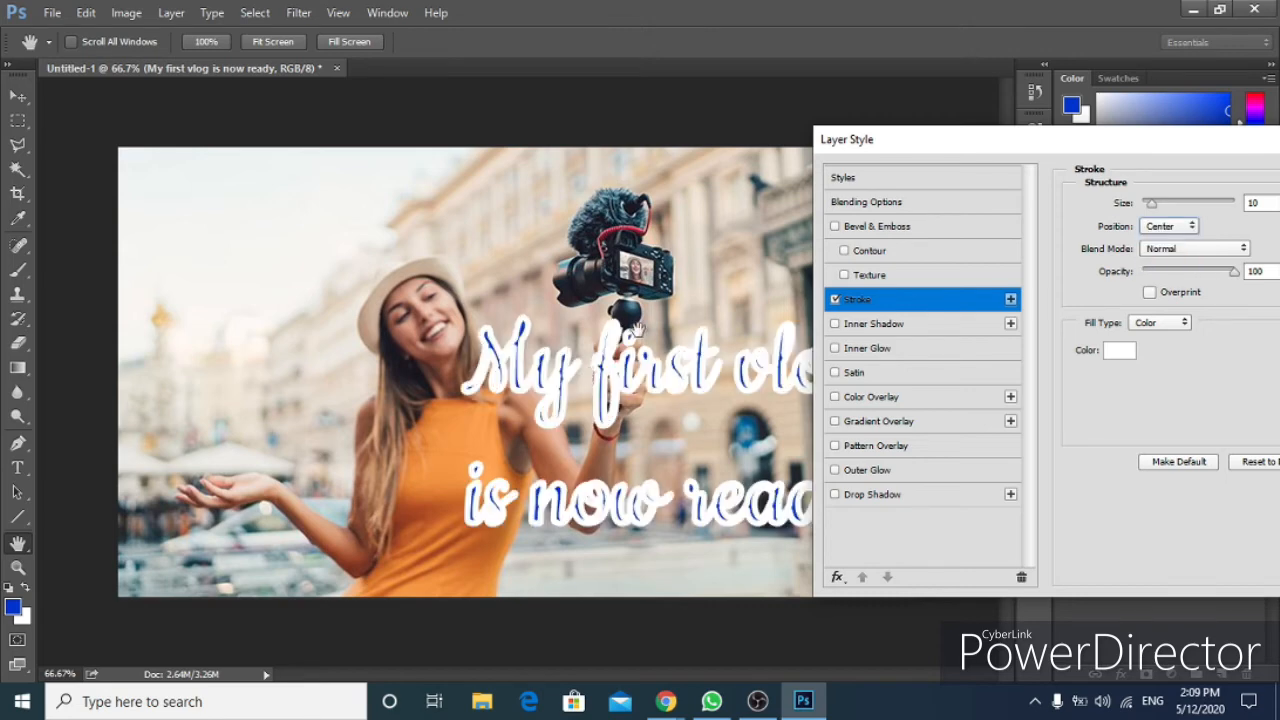
left_click(1160, 229)
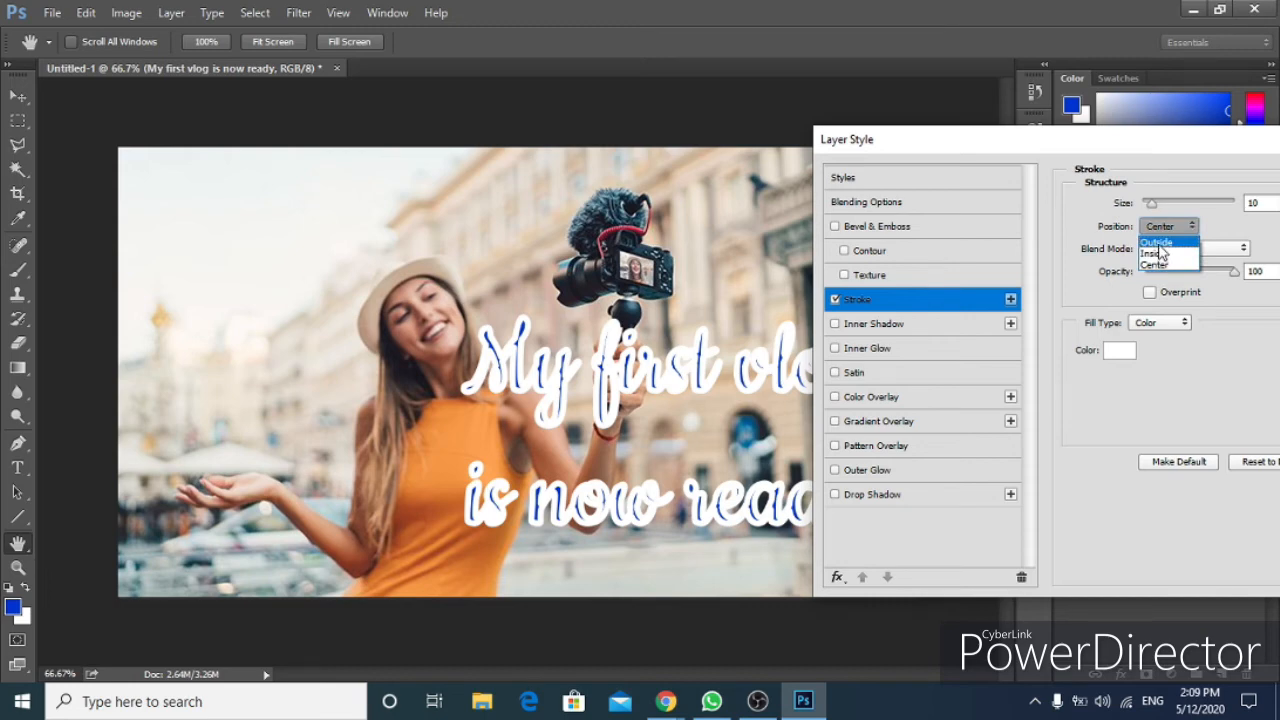
left_click(1158, 244)
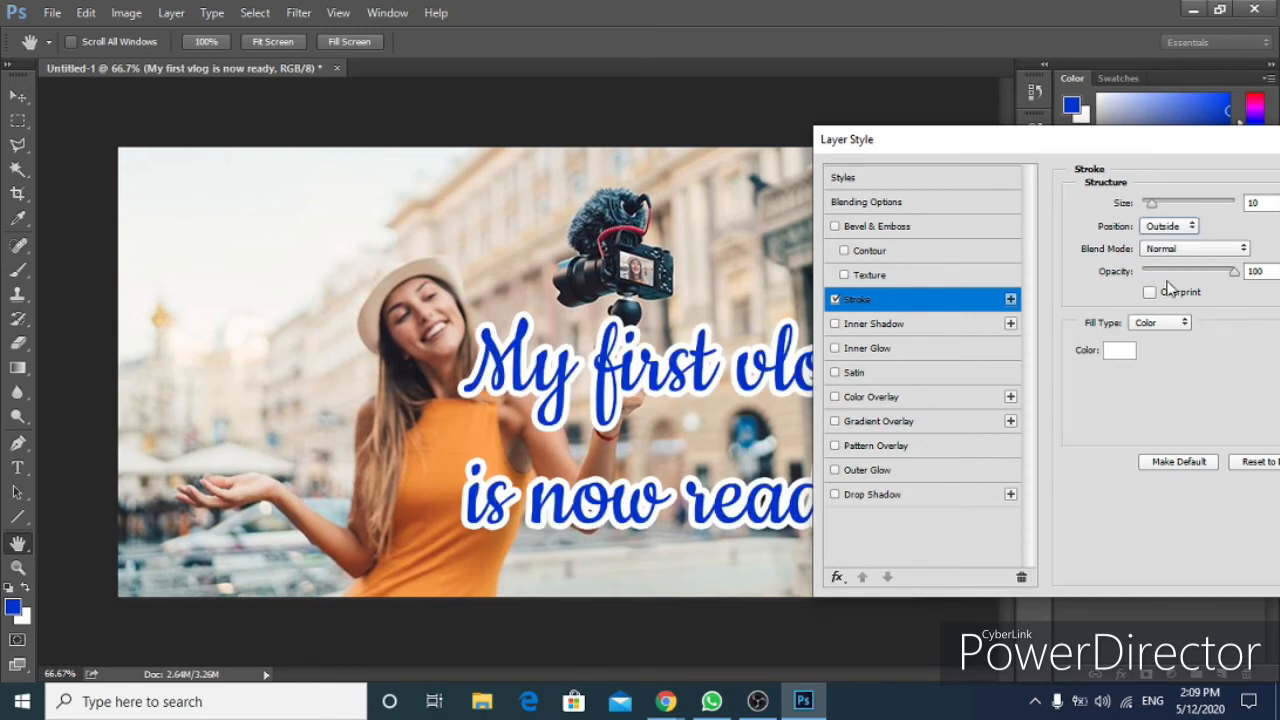
Try several stroke blend modes, then return the blend mode to Normal with opacity at 100%.
left_click(1229, 252)
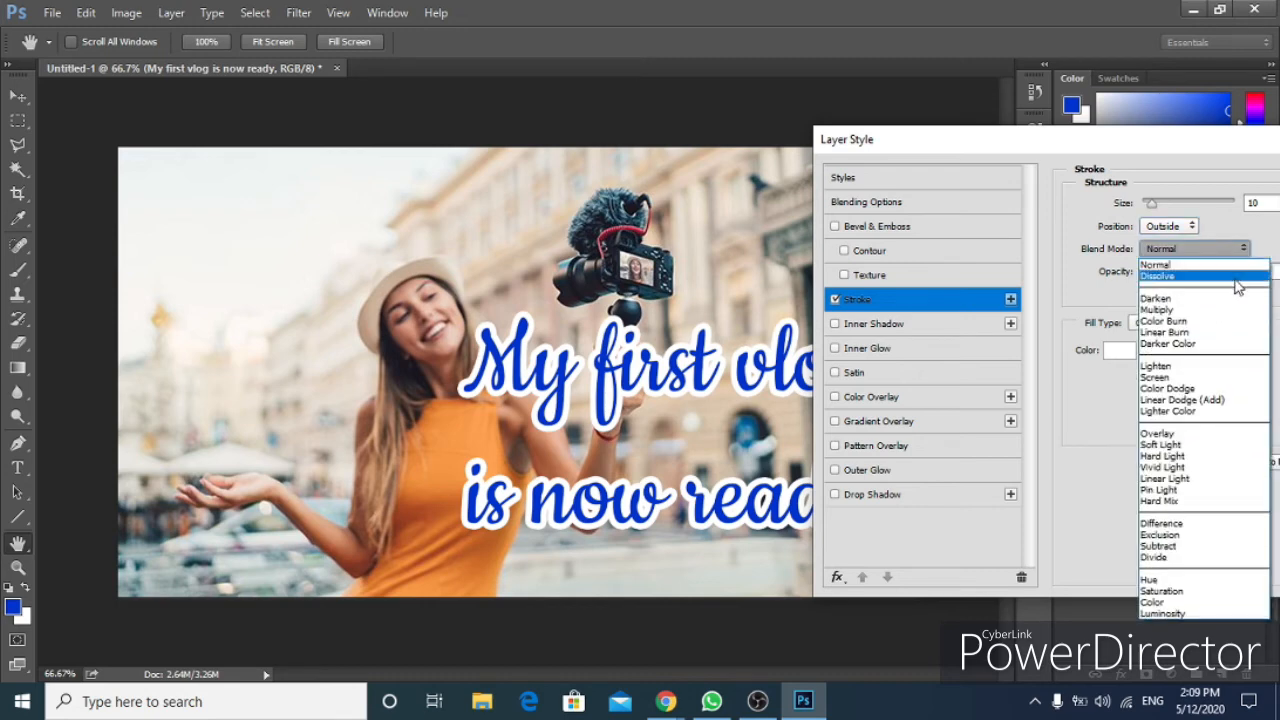
left_click(1236, 298)
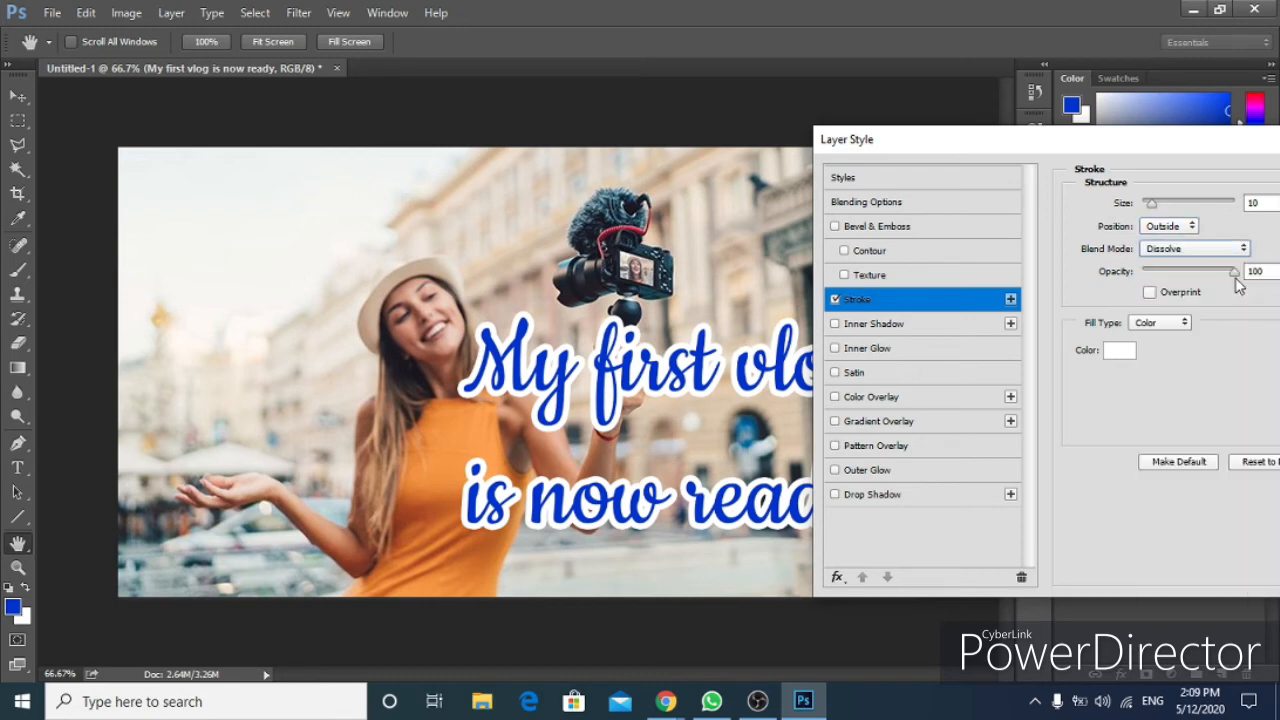
key("Down")
key("Down")
key("Down")
key("Down")
key("Down")
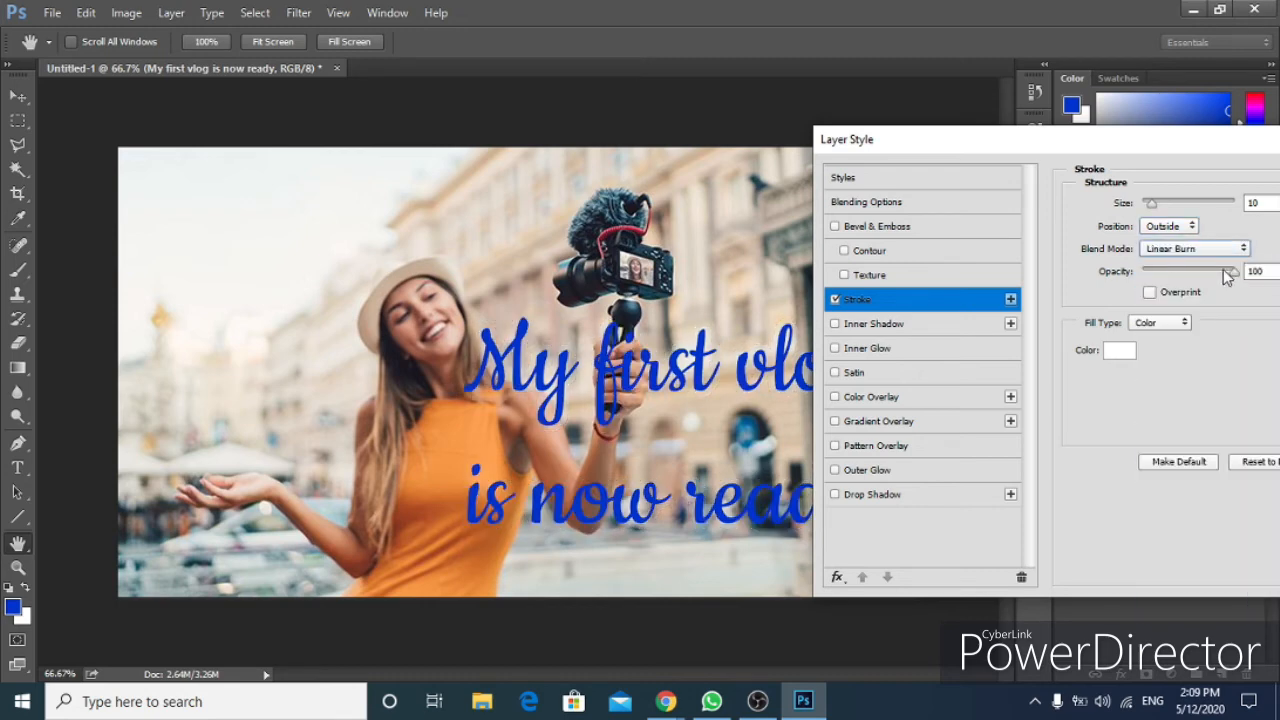
key("Down")
key("Down")
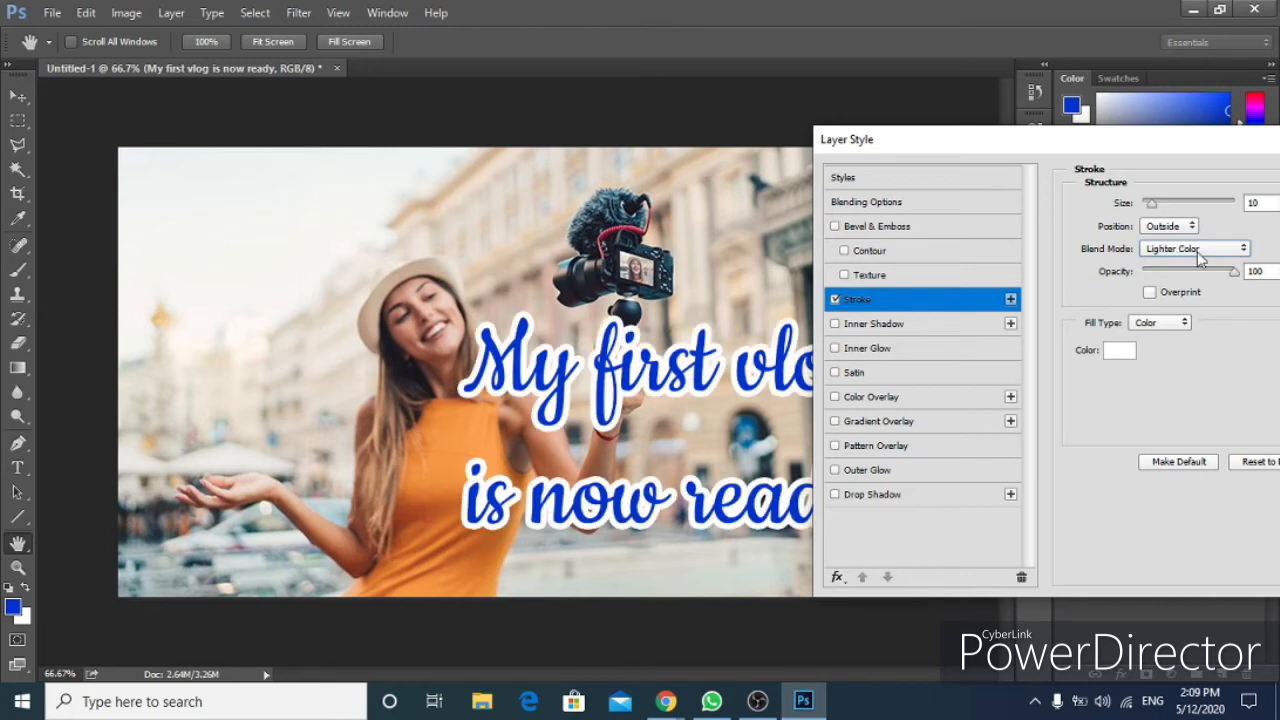
left_click(1201, 252)
left_click(1160, 265)
mouse_move(1232, 271)
left_mouse_down()
mouse_move(1153, 277)
mouse_move(1272, 285)
mouse_move(1214, 288)
left_mouse_up()
type("100")
left_click(1150, 292)
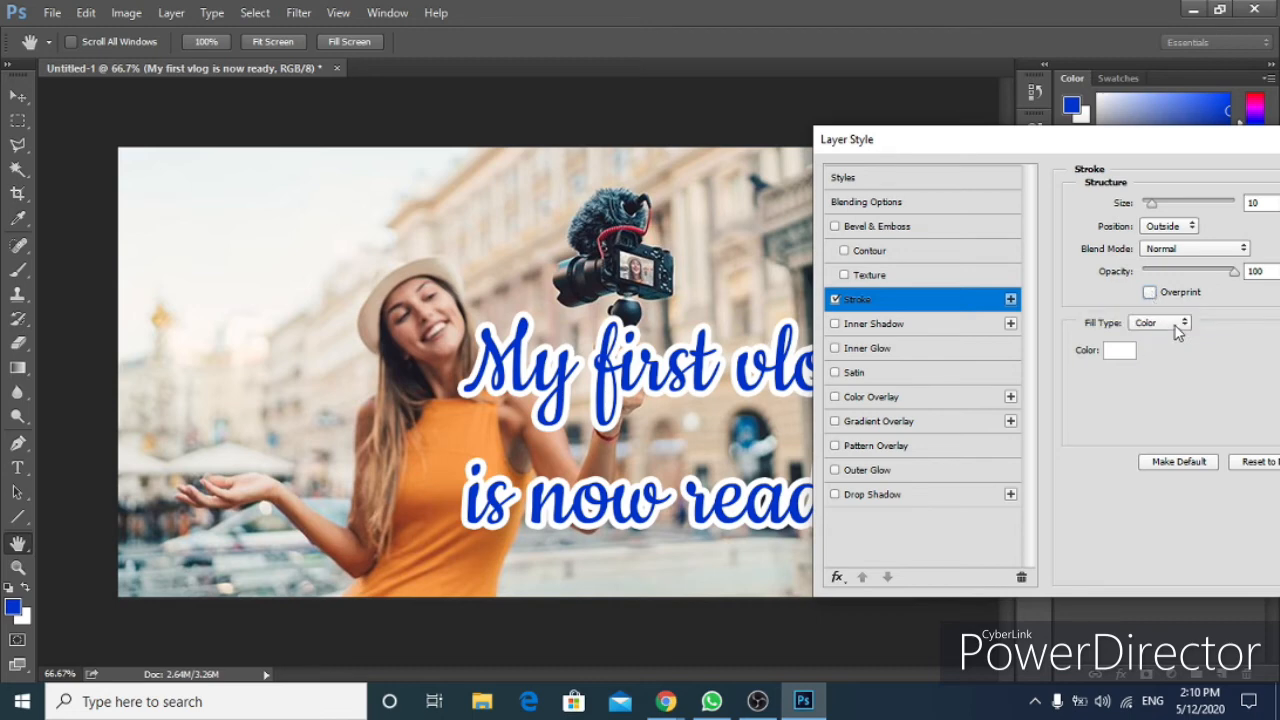
Try a Gradient stroke fill type and pick the Black, White preset in the Gradient Editor.
left_click(1175, 326)
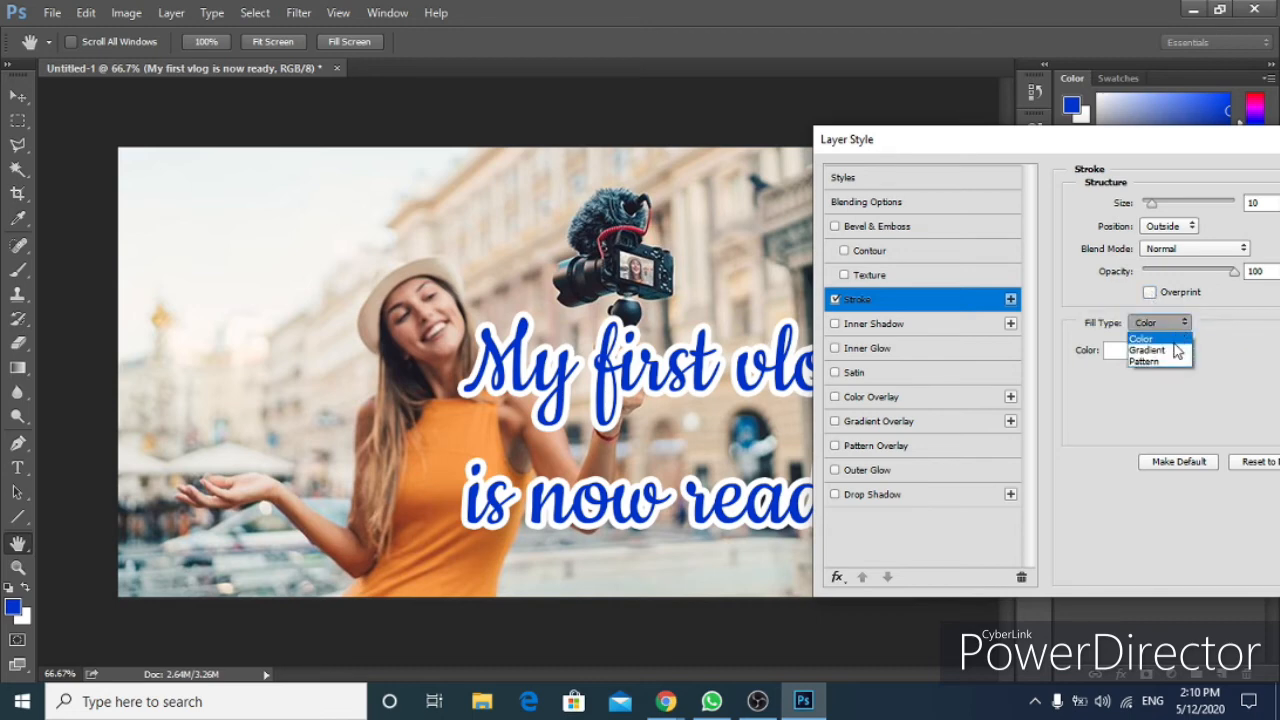
left_click(1176, 351)
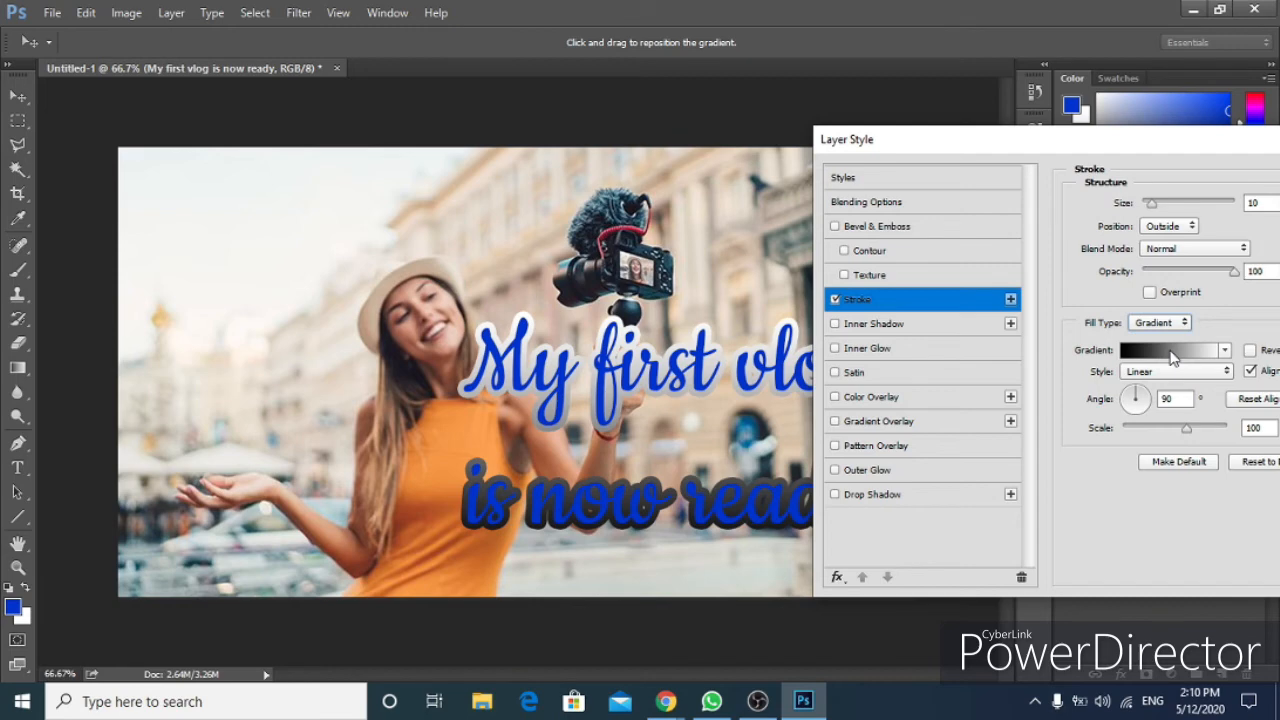
left_click_drag(1112, 152, 1096, 174)
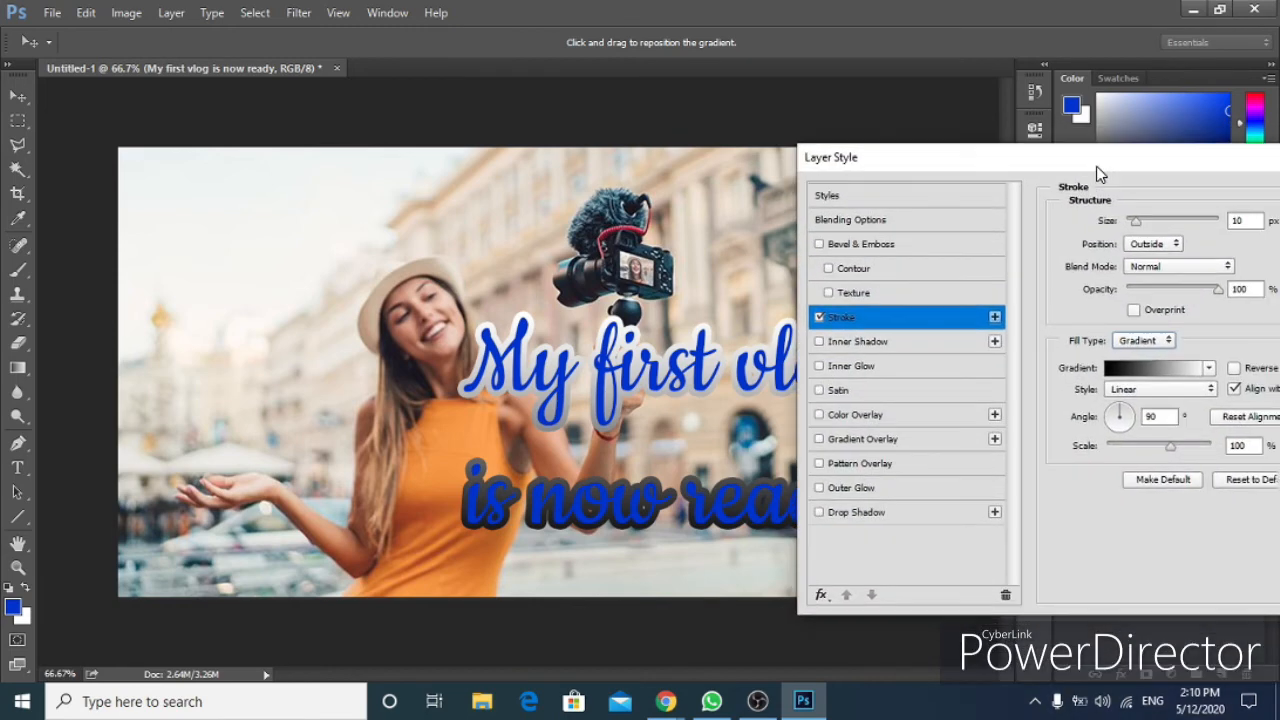
left_click(1192, 372)
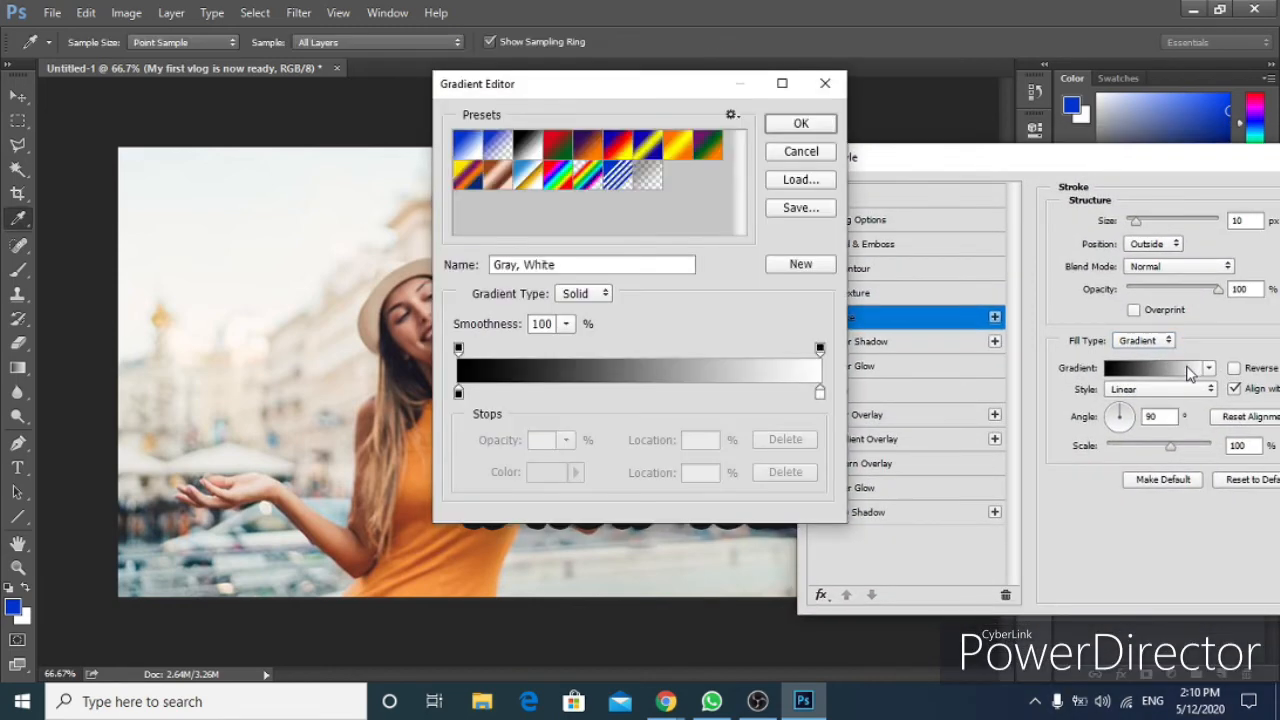
left_click(458, 392)
left_click(820, 396)
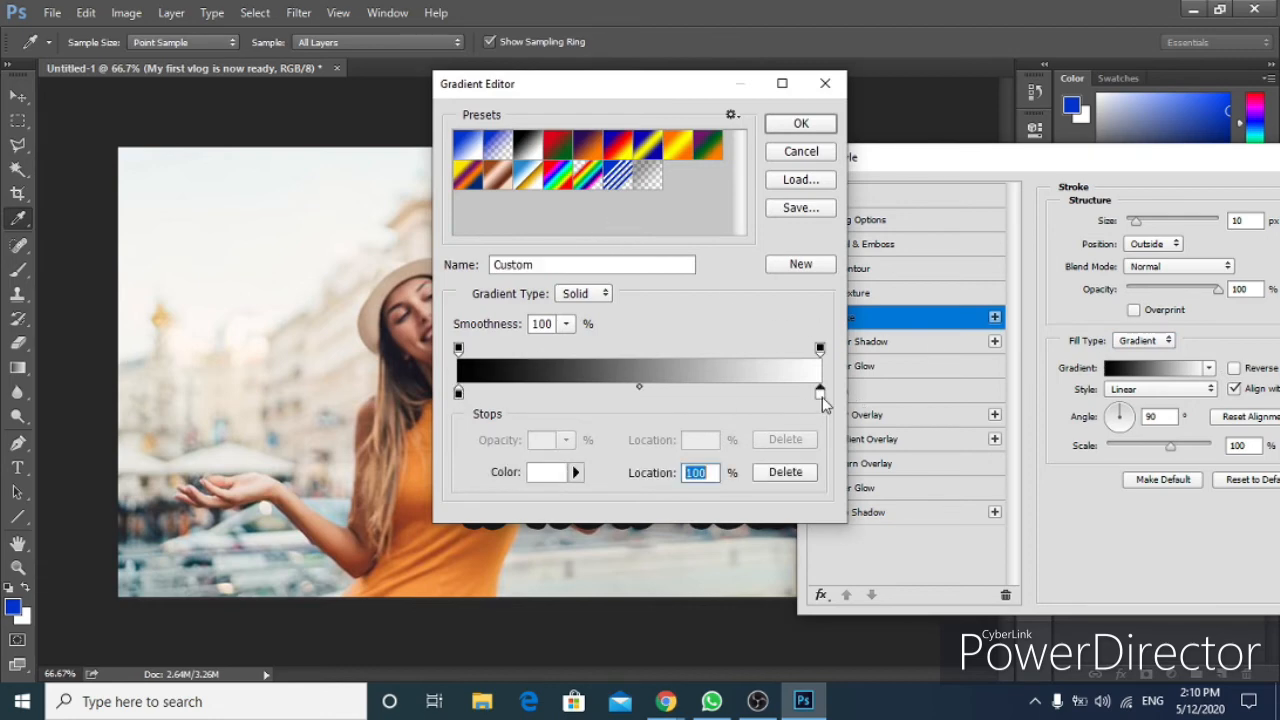
left_click(476, 145)
left_click(499, 146)
left_click(527, 146)
left_click(801, 124)
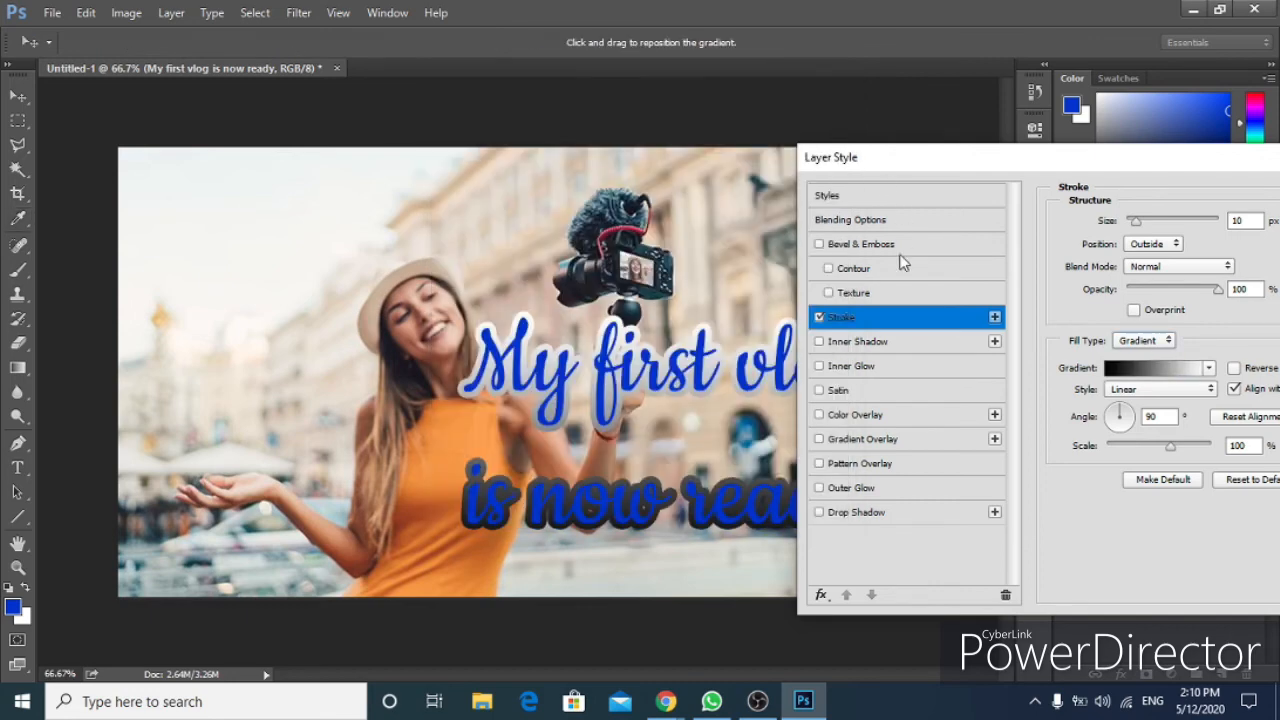
left_click(1147, 370)
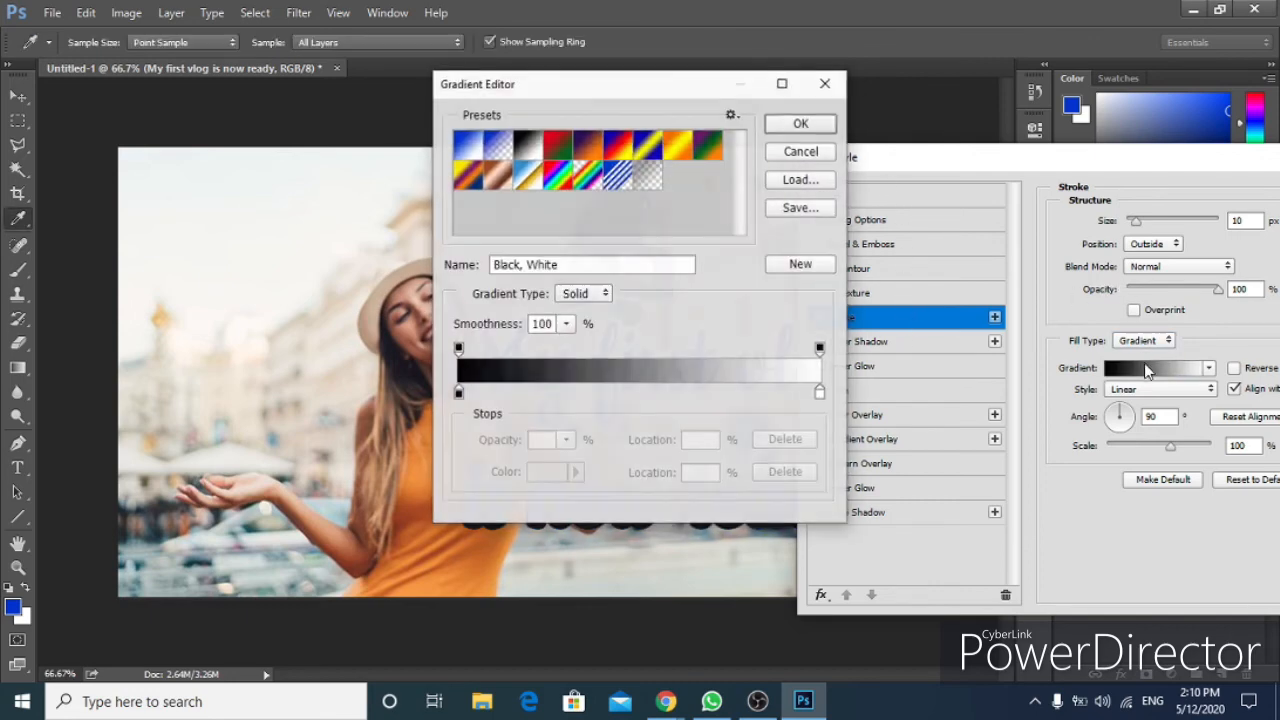
left_click(815, 155)
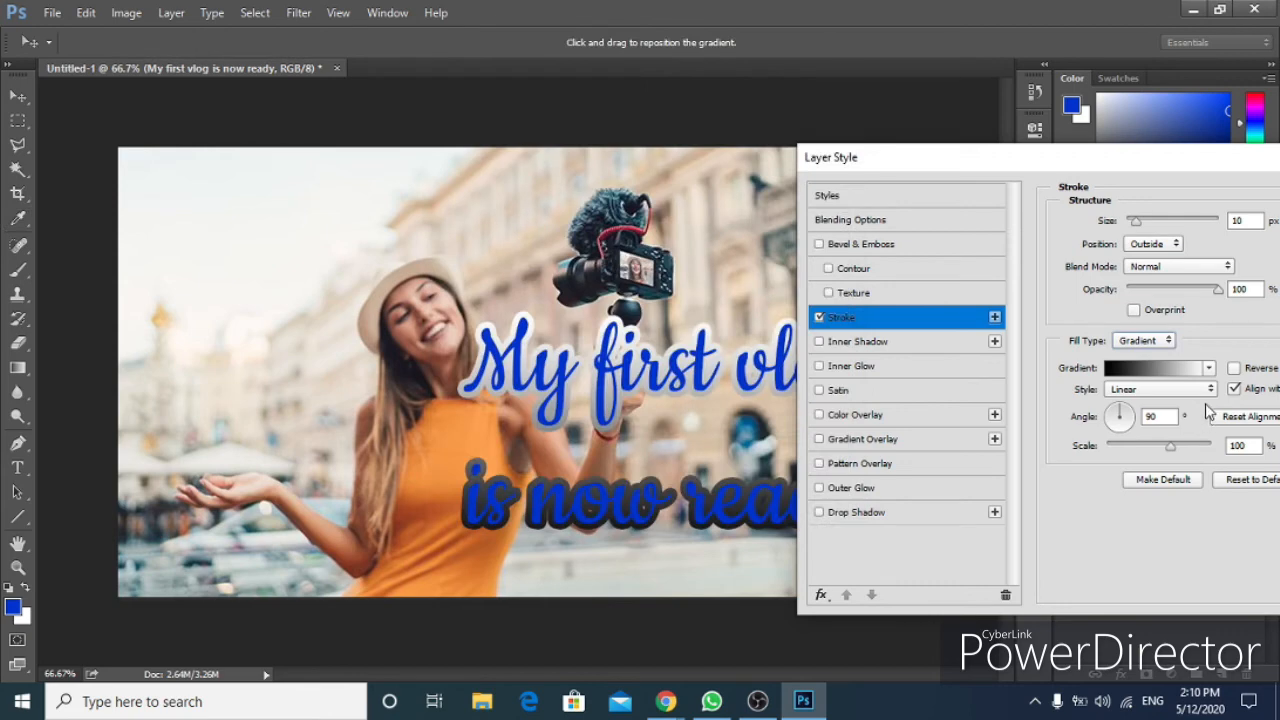
left_click(1165, 370)
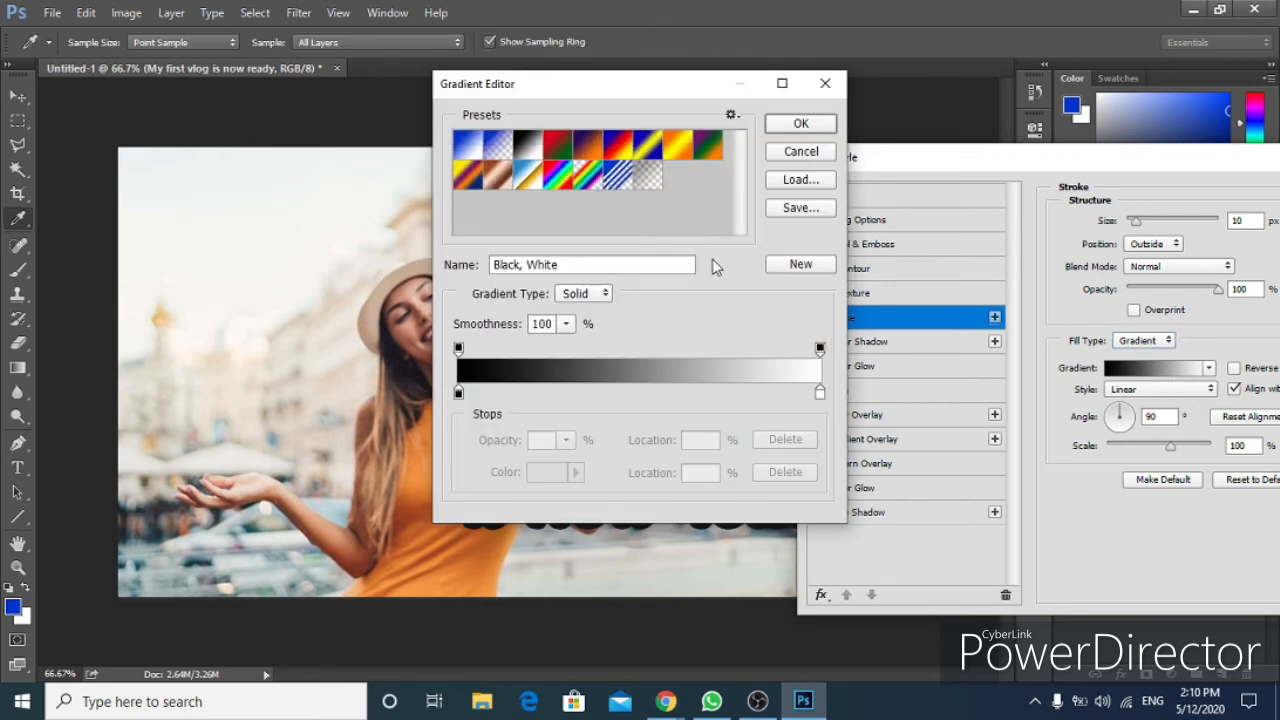
left_click(801, 152)
Try a Pattern fill type for the stroke.
left_click(1145, 340)
left_click(1150, 353)
left_click(1156, 345)
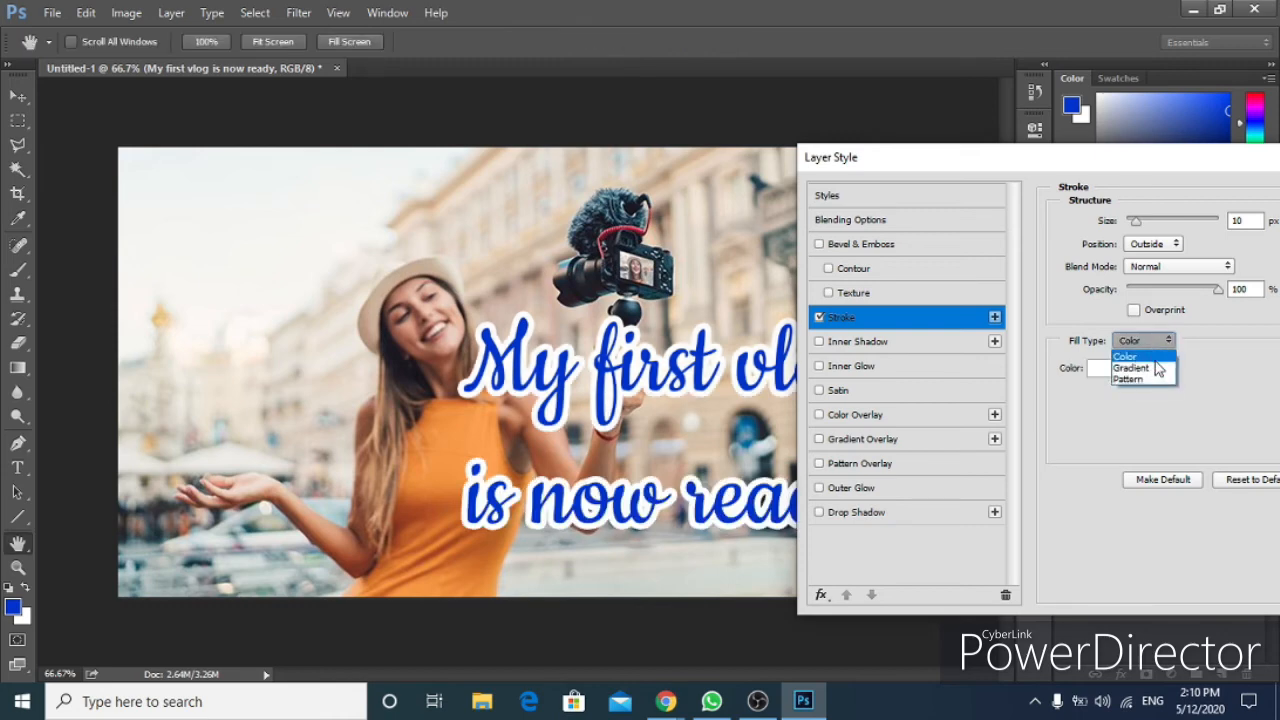
left_click(1152, 379)
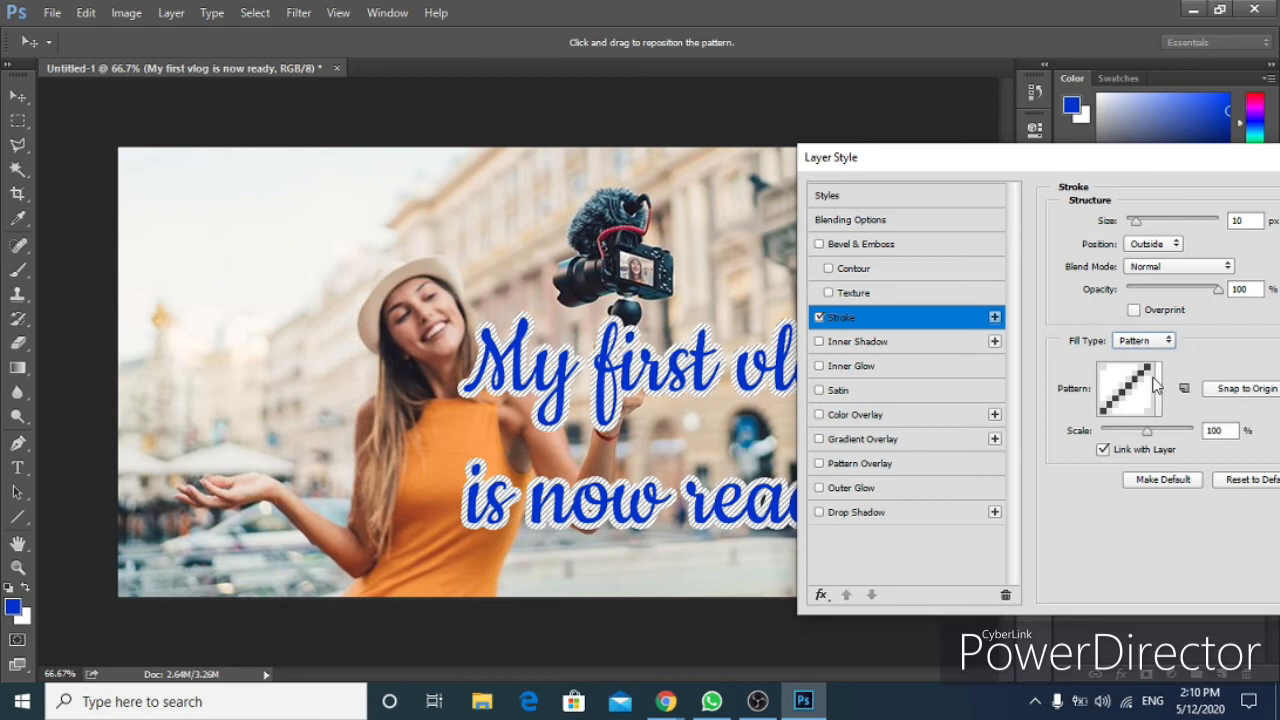
left_click_drag(1038, 168, 1218, 187)
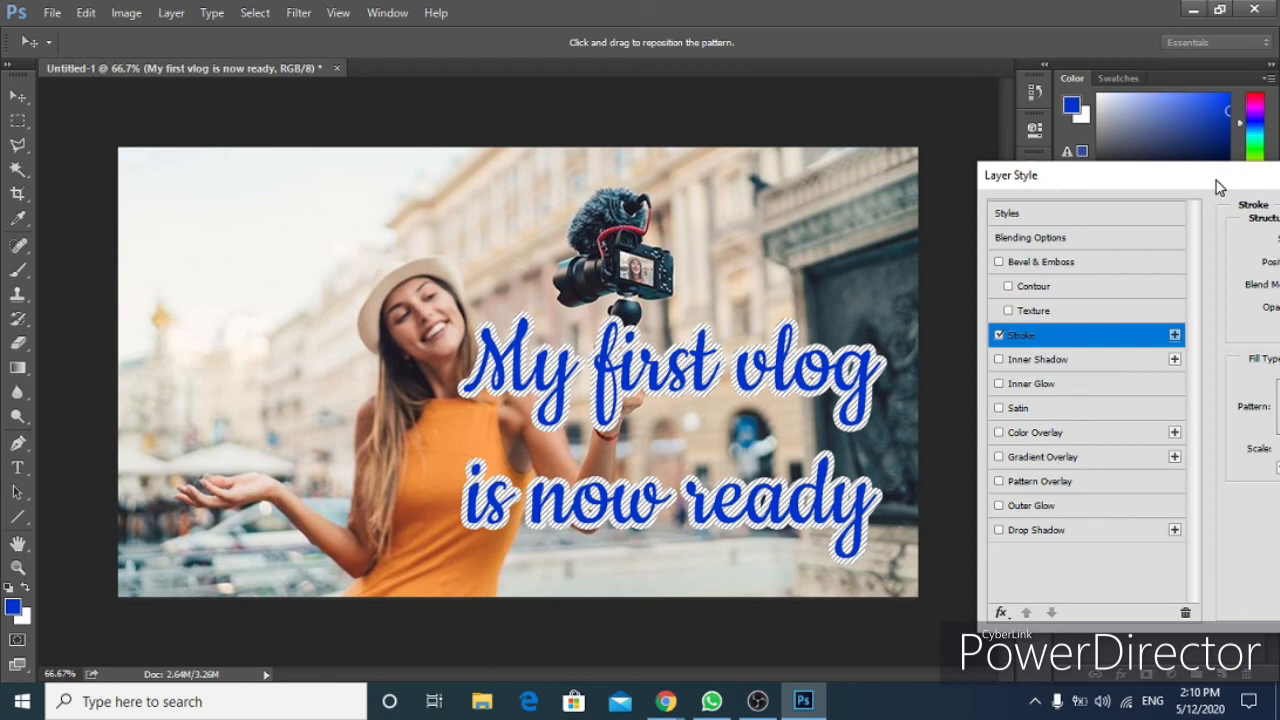
left_click_drag(1218, 187, 1070, 175)
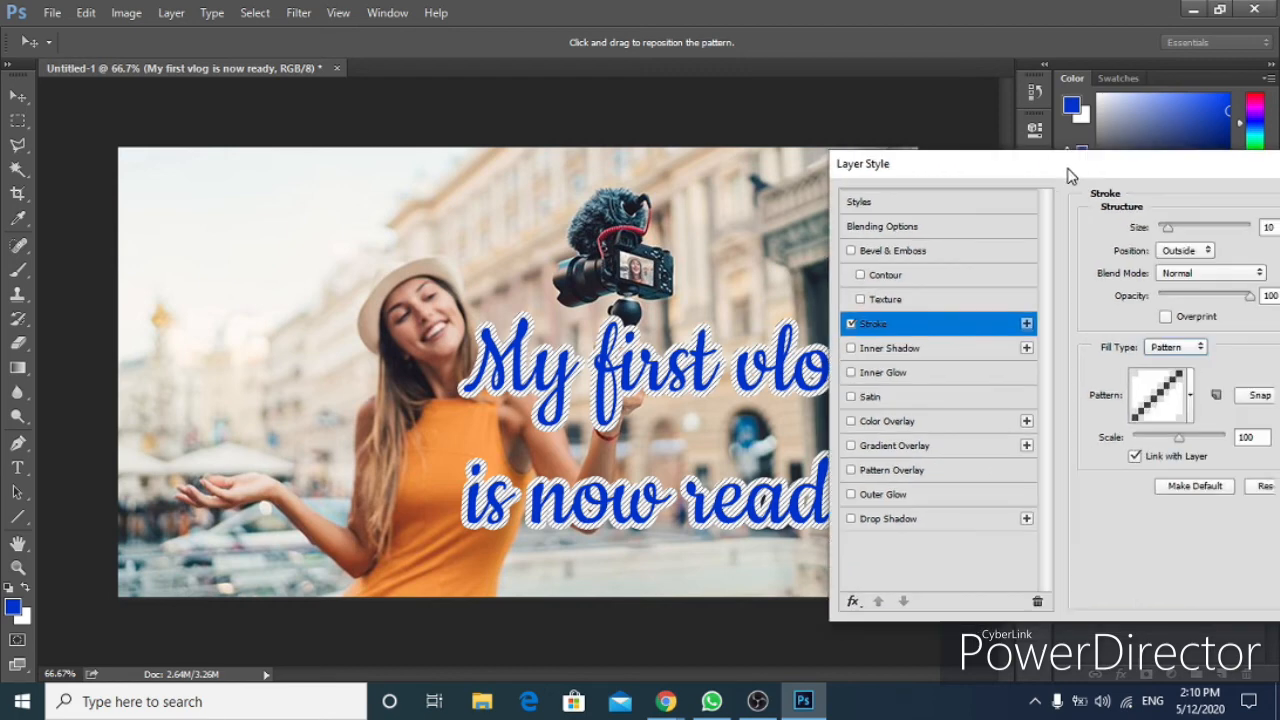
Apply the stroke layer style with a Color fill type and move the title slightly lower on the photo.
left_click(1178, 347)
left_click(1165, 350)
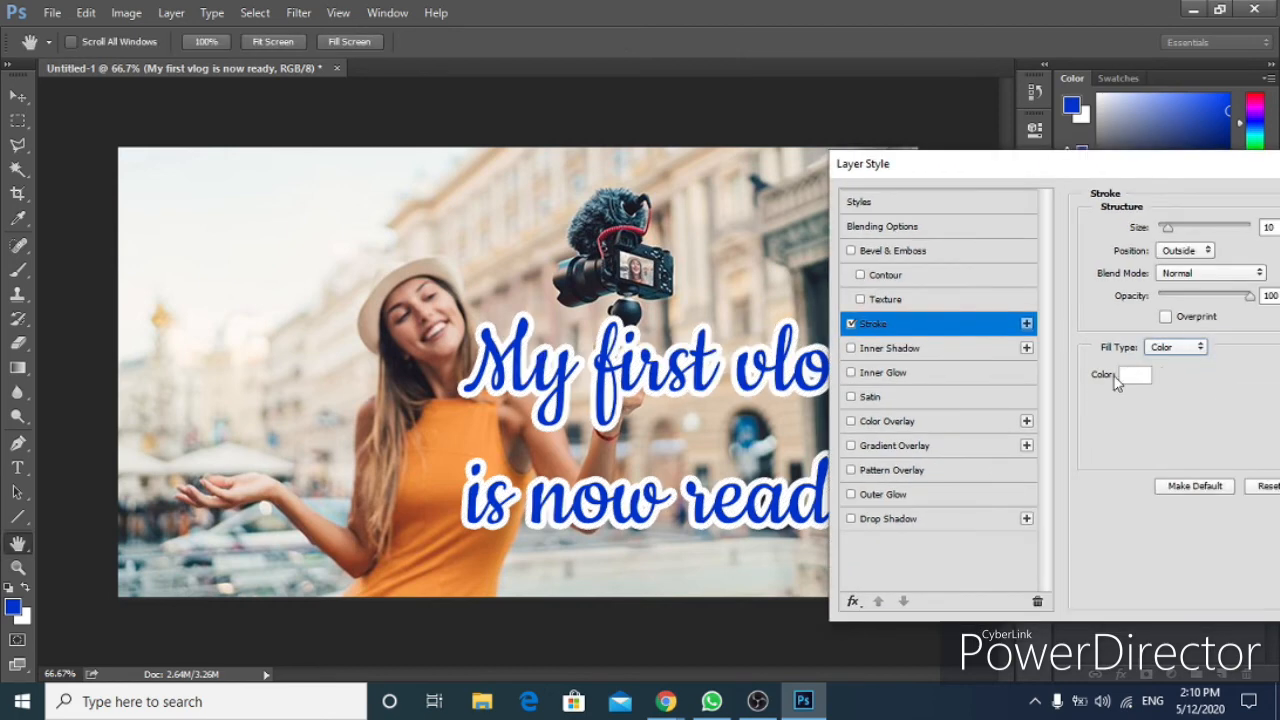
left_click_drag(1118, 178, 851, 180)
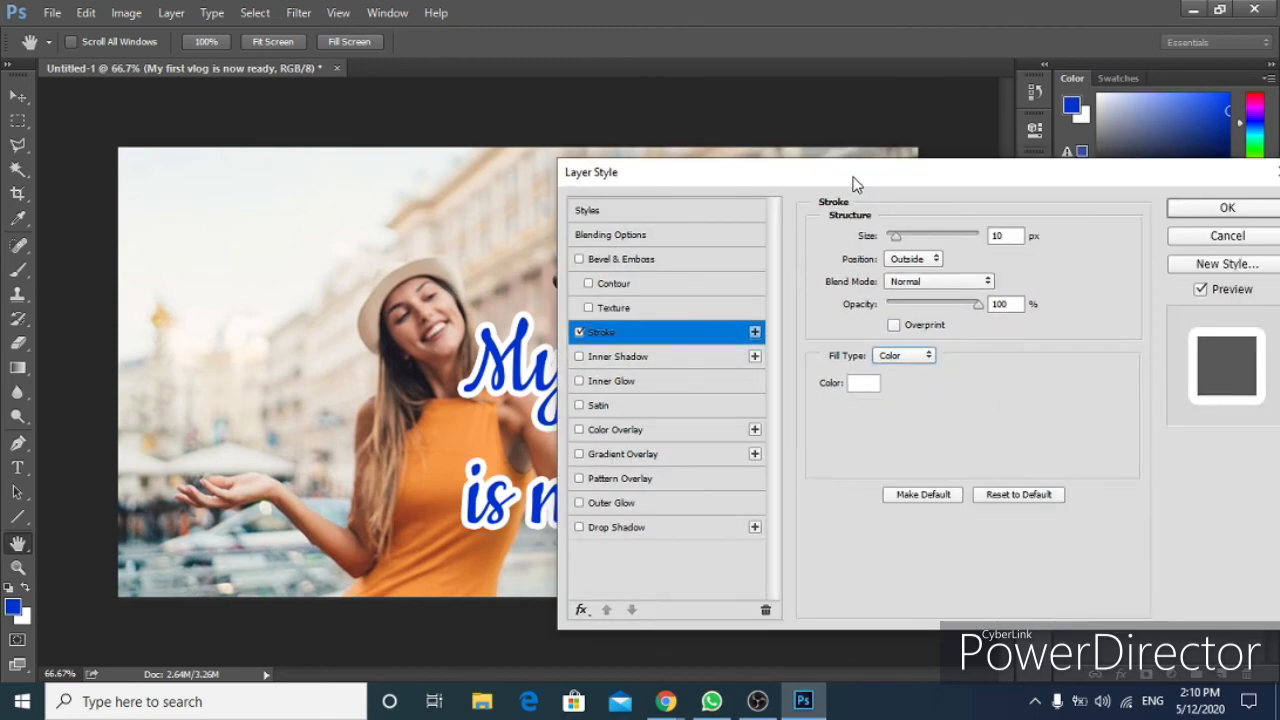
left_click(1204, 211)
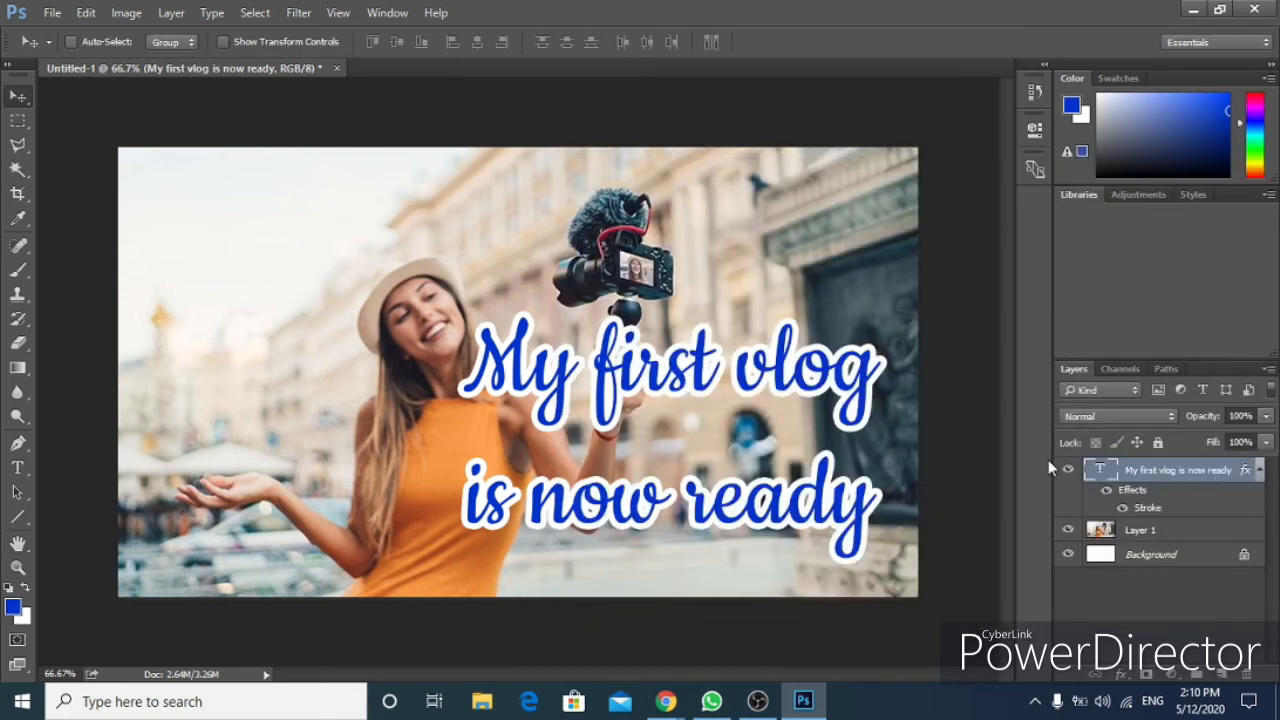
left_click_drag(738, 406, 742, 430)
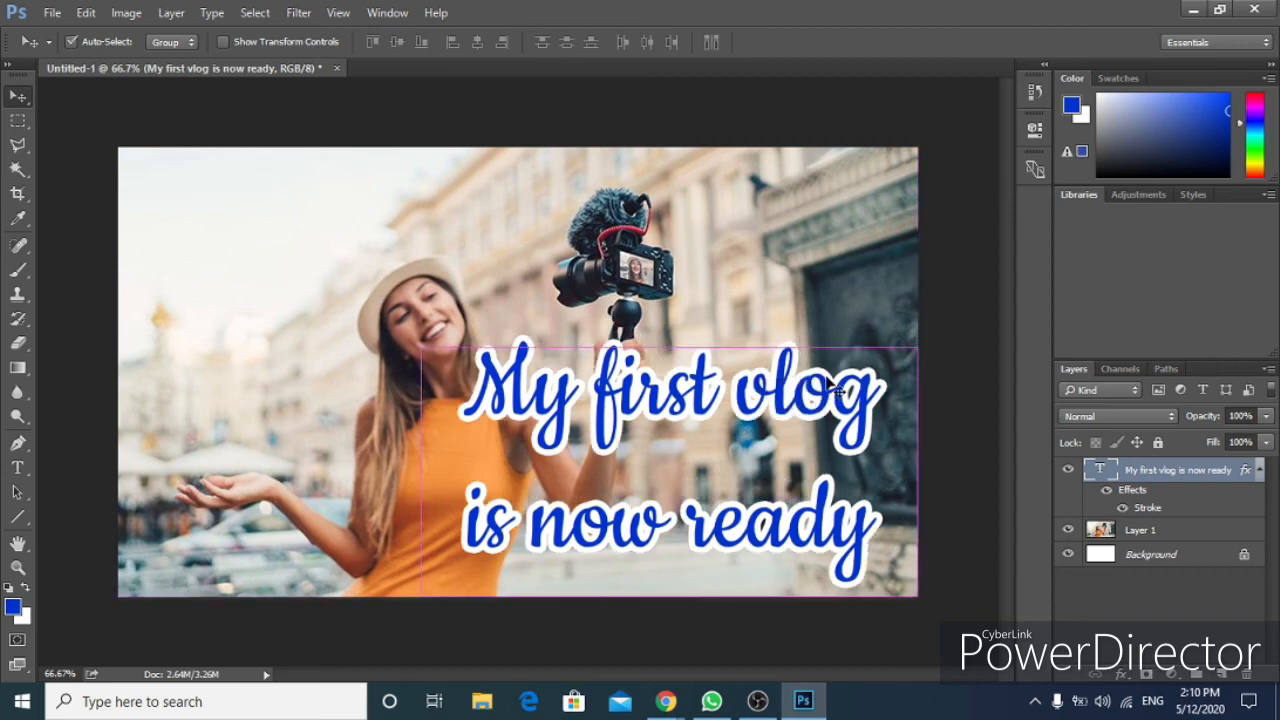
Save the document as a Photoshop PSD file named raw1, keeping Maximize Compatibility on.
key("ctrl+shift+s")
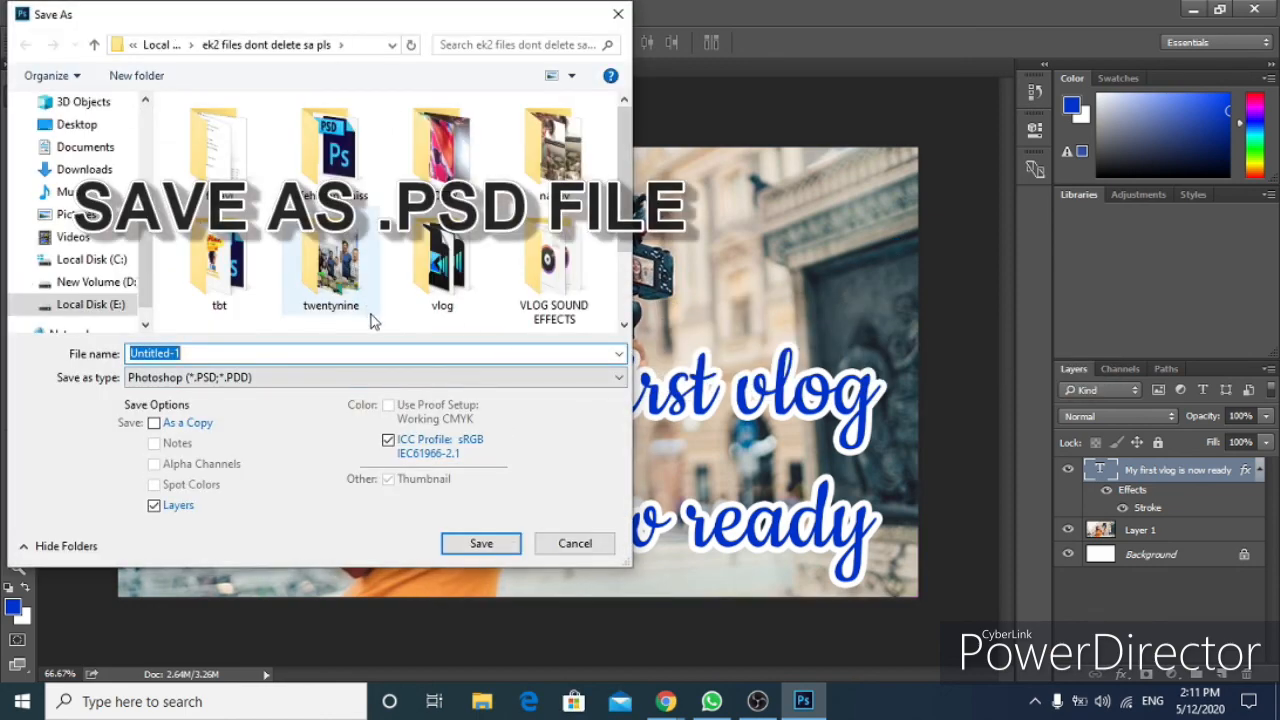
scroll(376, 320, "down", 2)
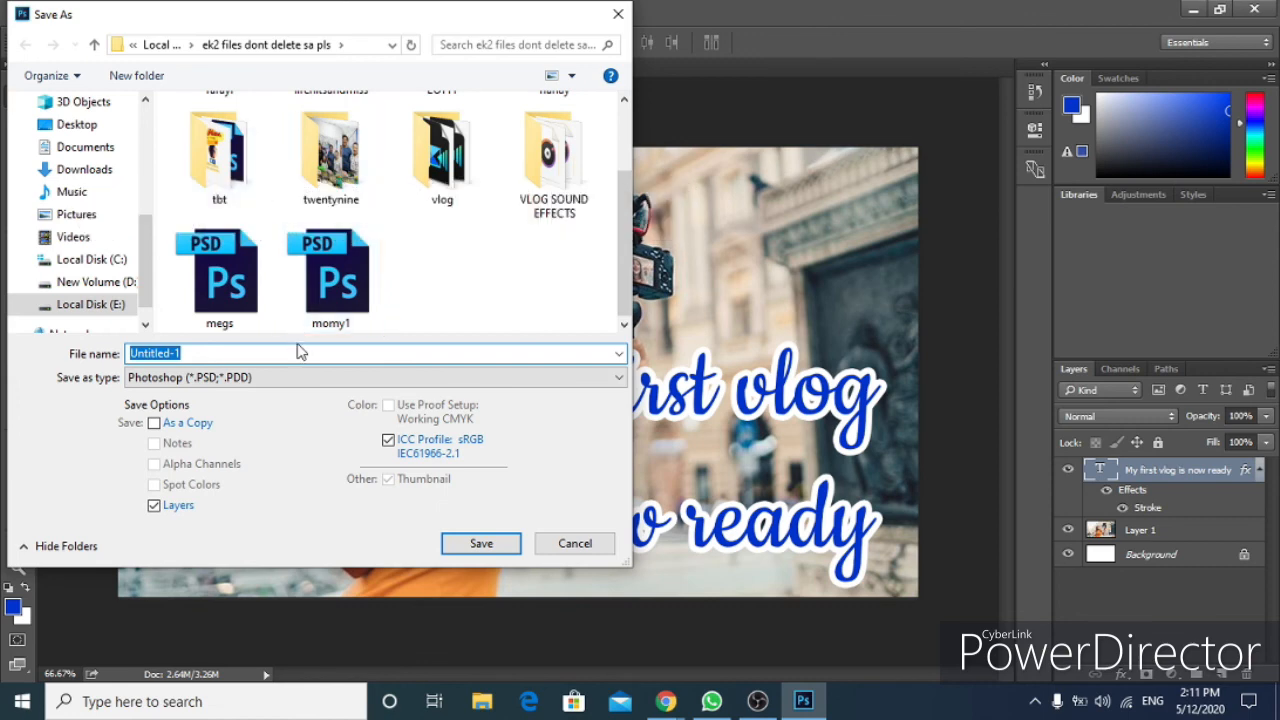
type("raw1")
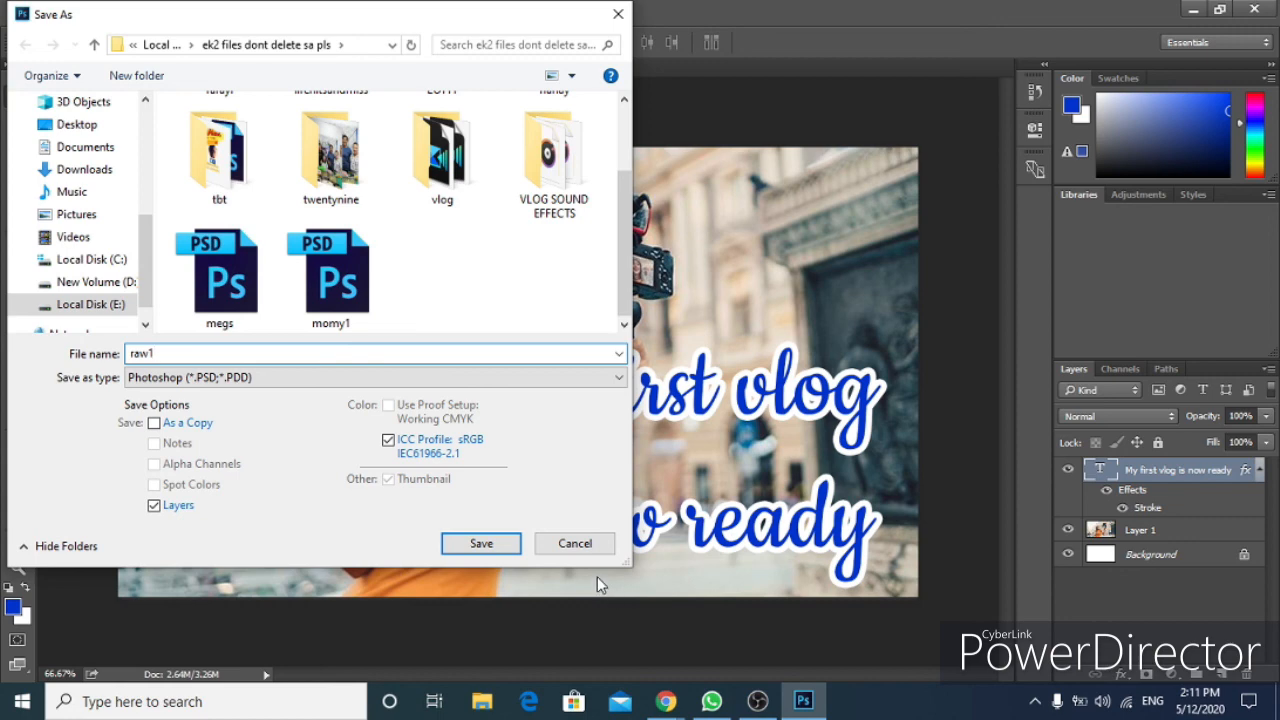
left_click(494, 543)
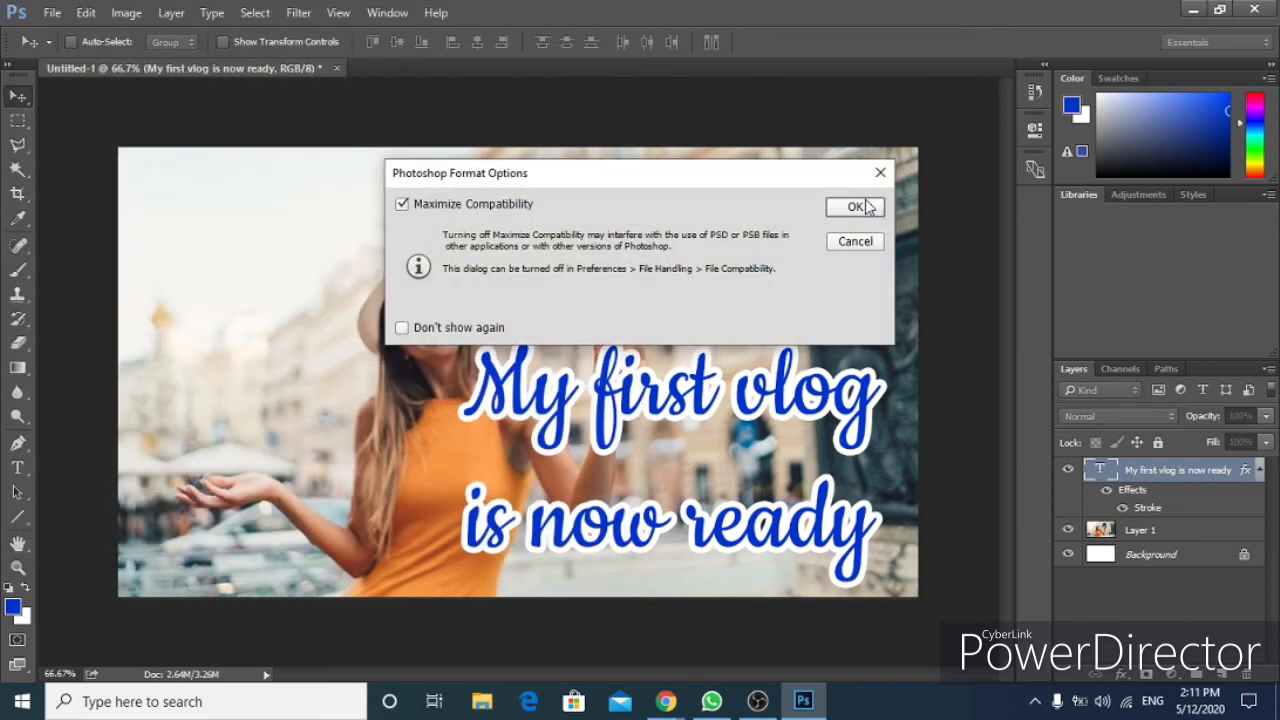
left_click(868, 206)
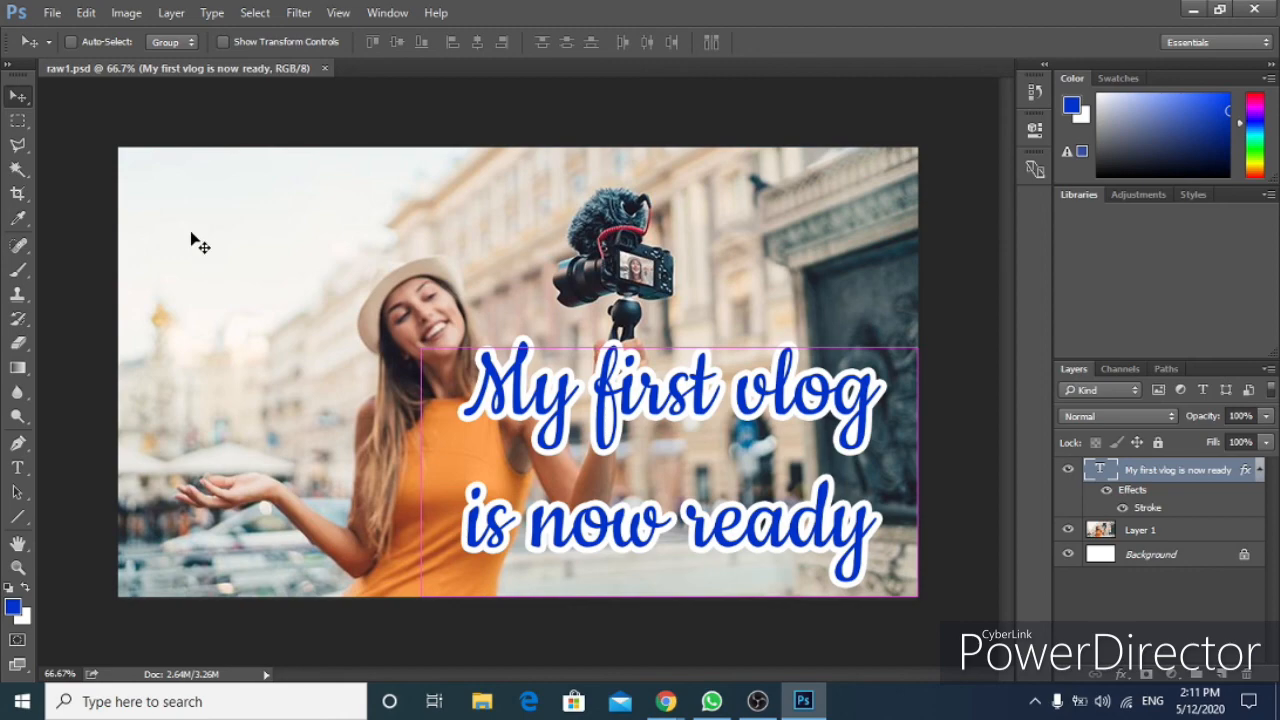
Save the thumbnail again as a JPEG file named raw1 with quality 8 (High) and Baseline ("Standard") format.
left_click(55, 13)
left_click(113, 224)
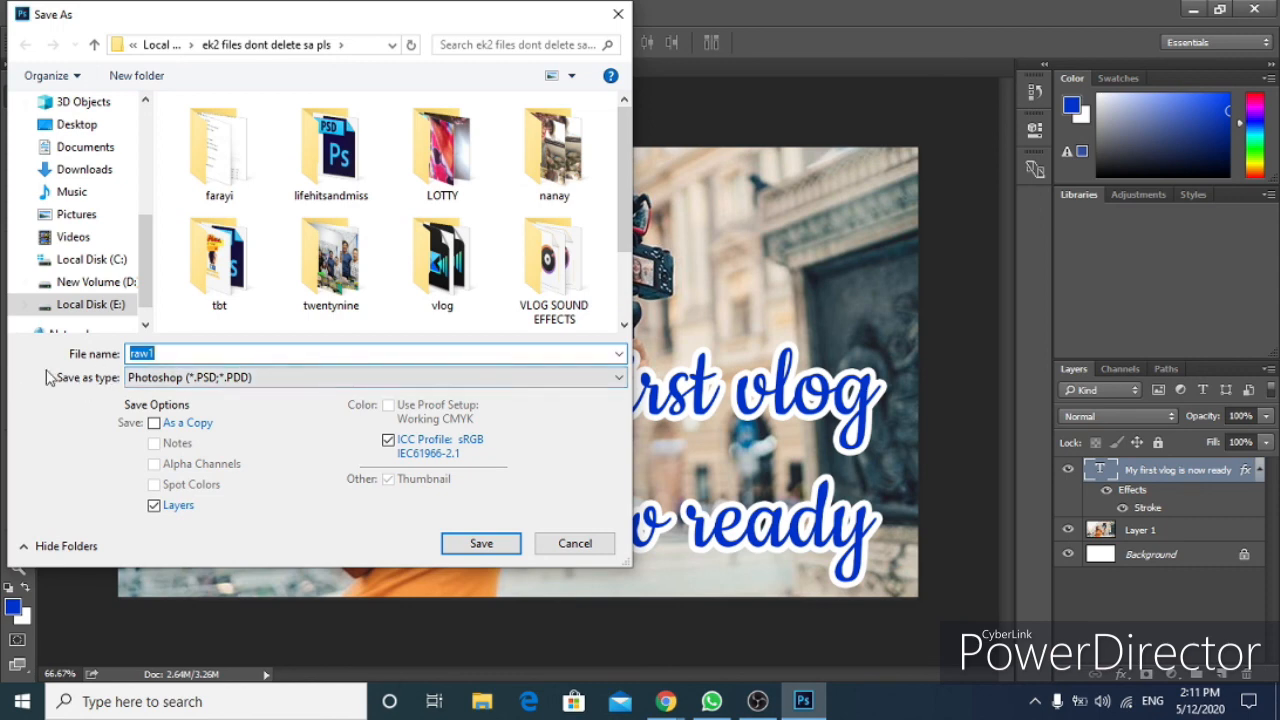
left_click(152, 384)
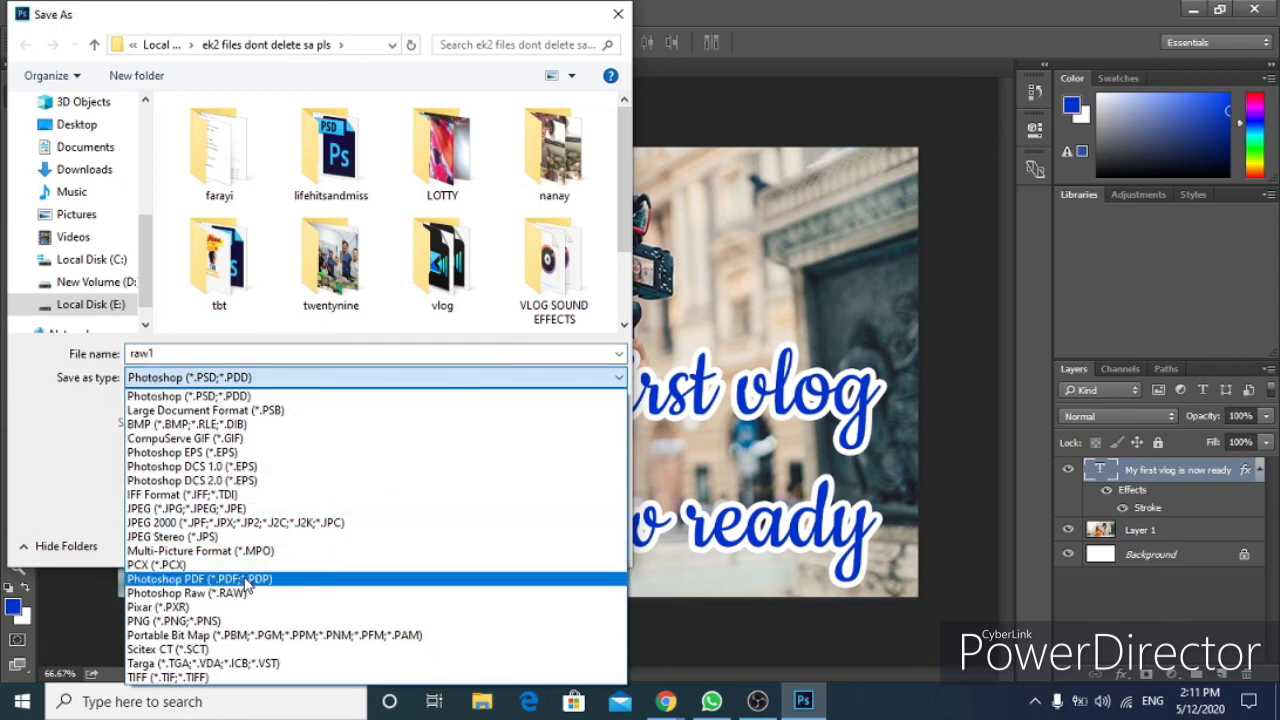
left_click(268, 521)
left_click(305, 378)
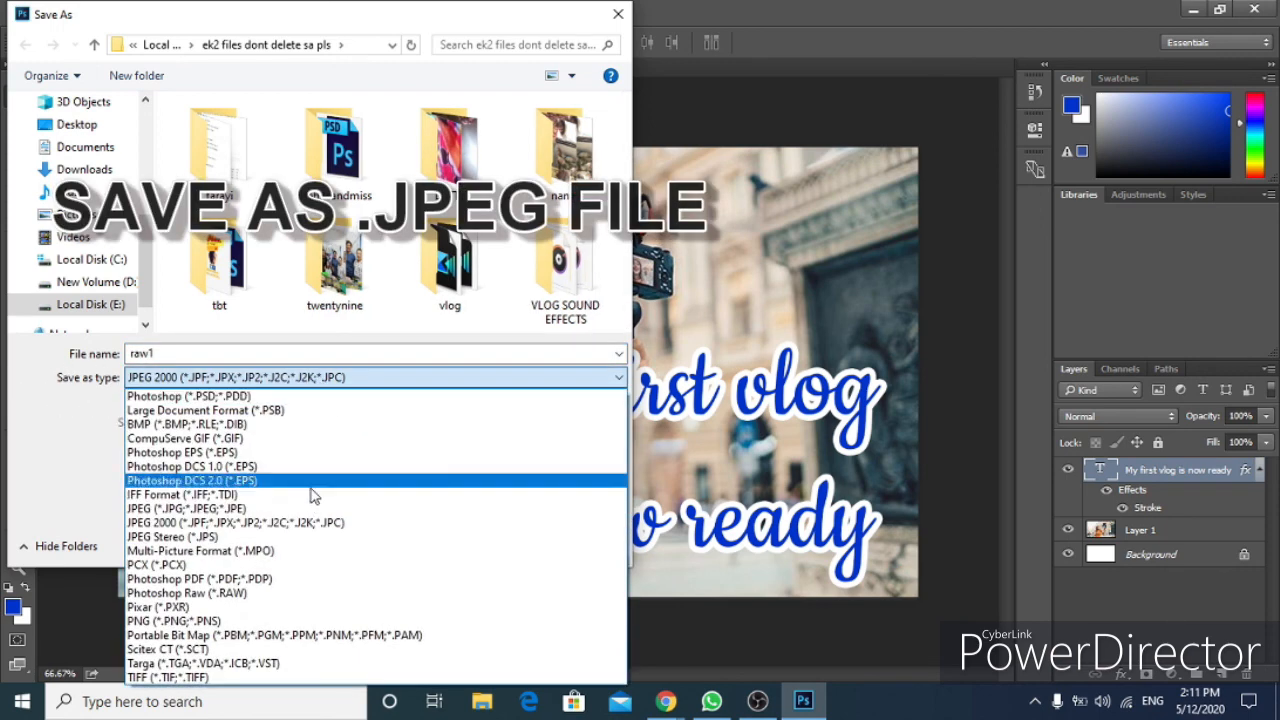
left_click(305, 510)
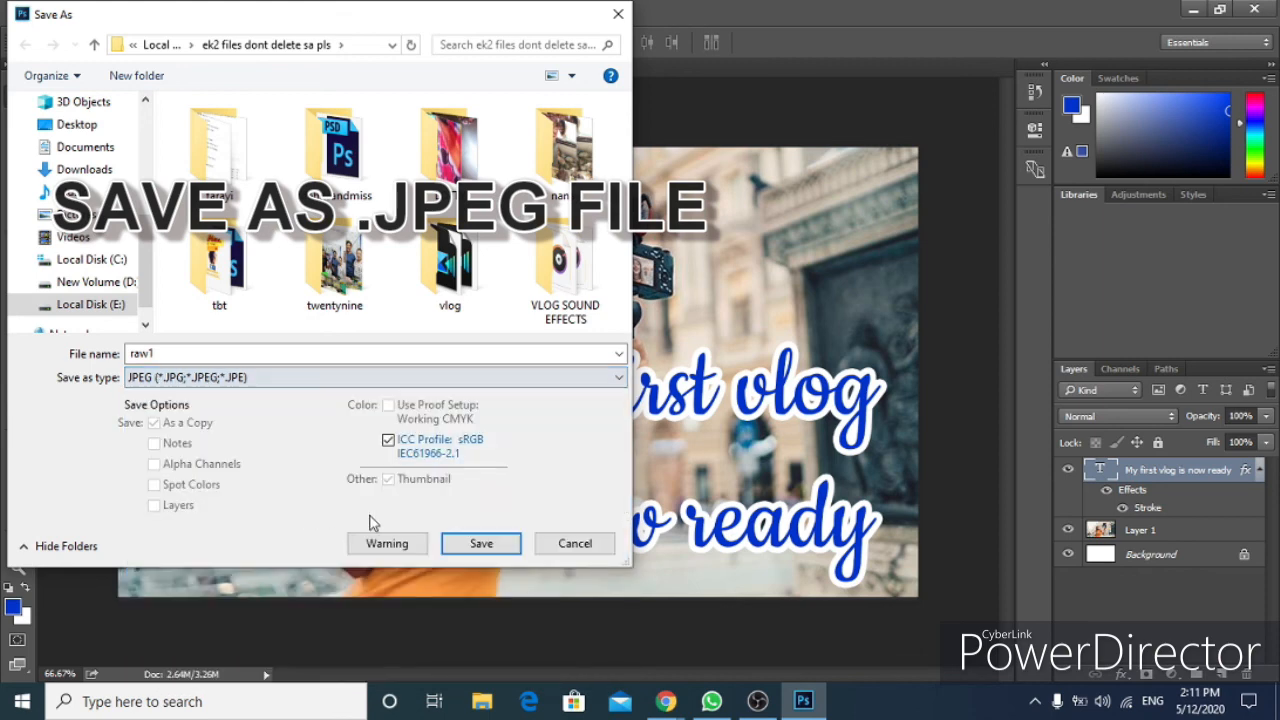
left_click(478, 541)
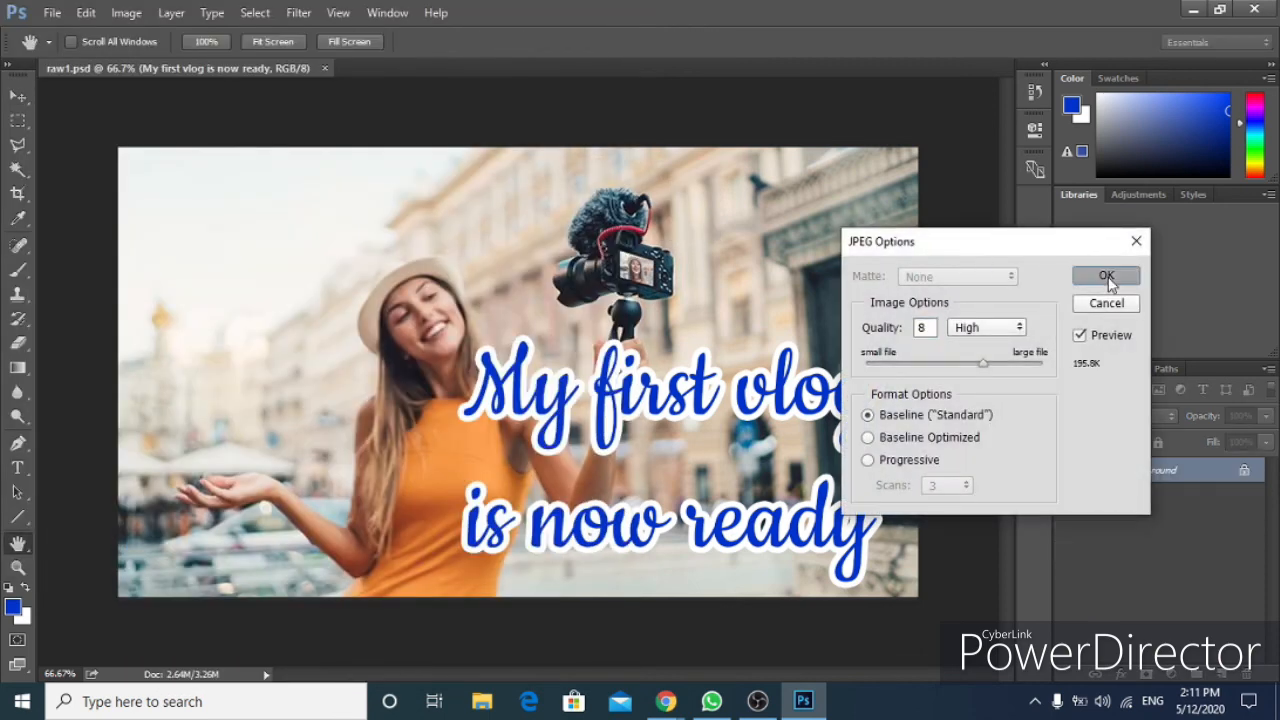
left_click(1101, 281)
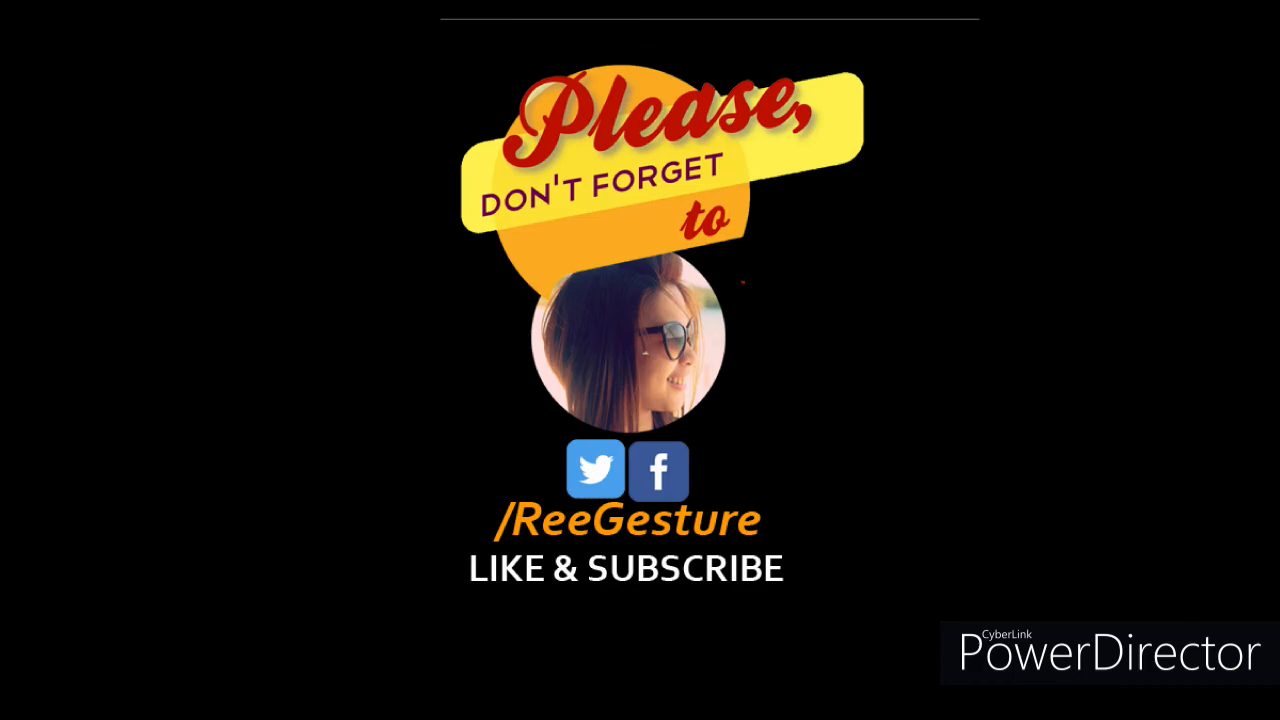